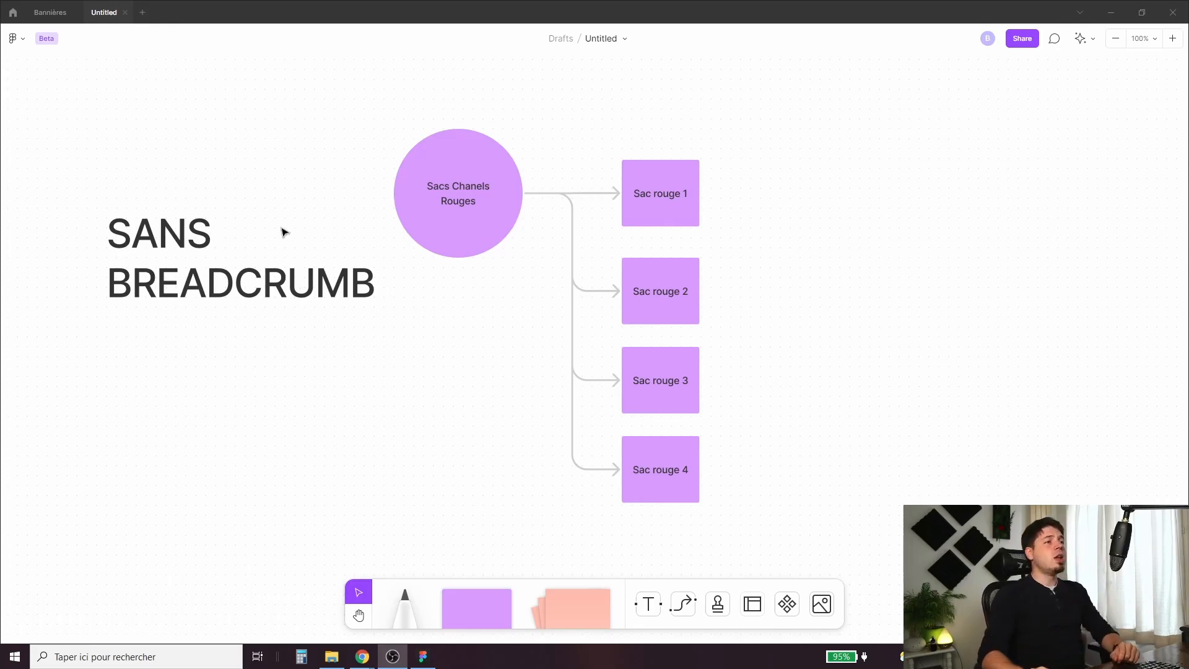
- Examine the links from the Sacs Chanels Rouges circle to the four Sac rouge product boxes
scroll(428, 298, up, 2)
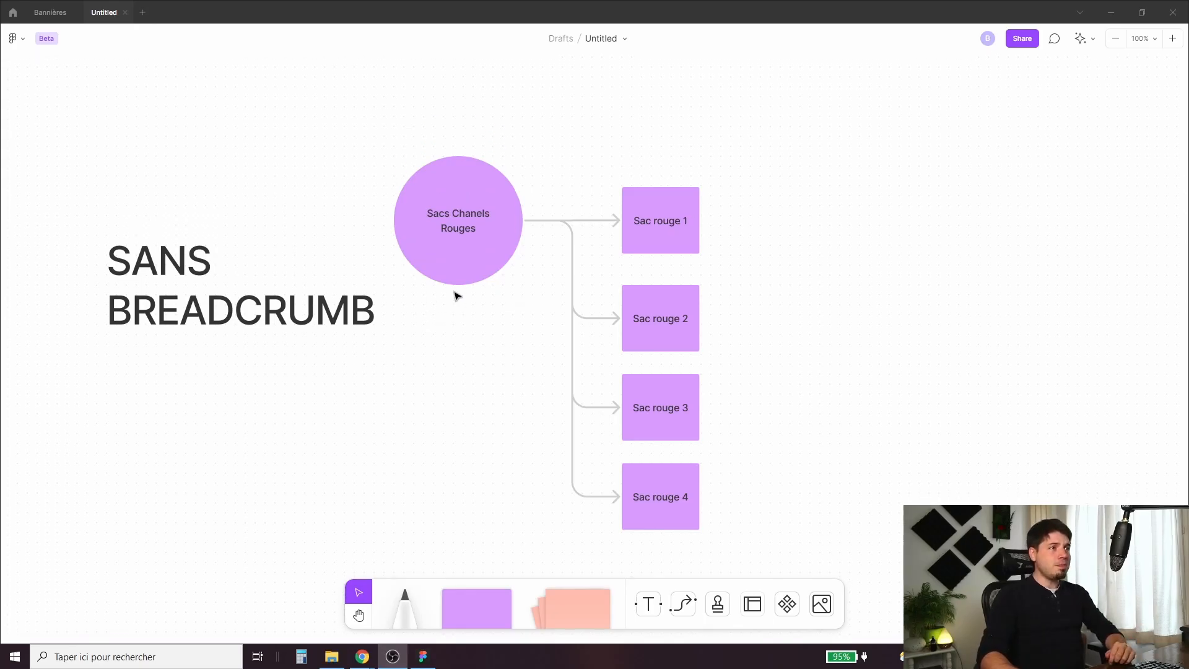
scroll(461, 303, down, 1)
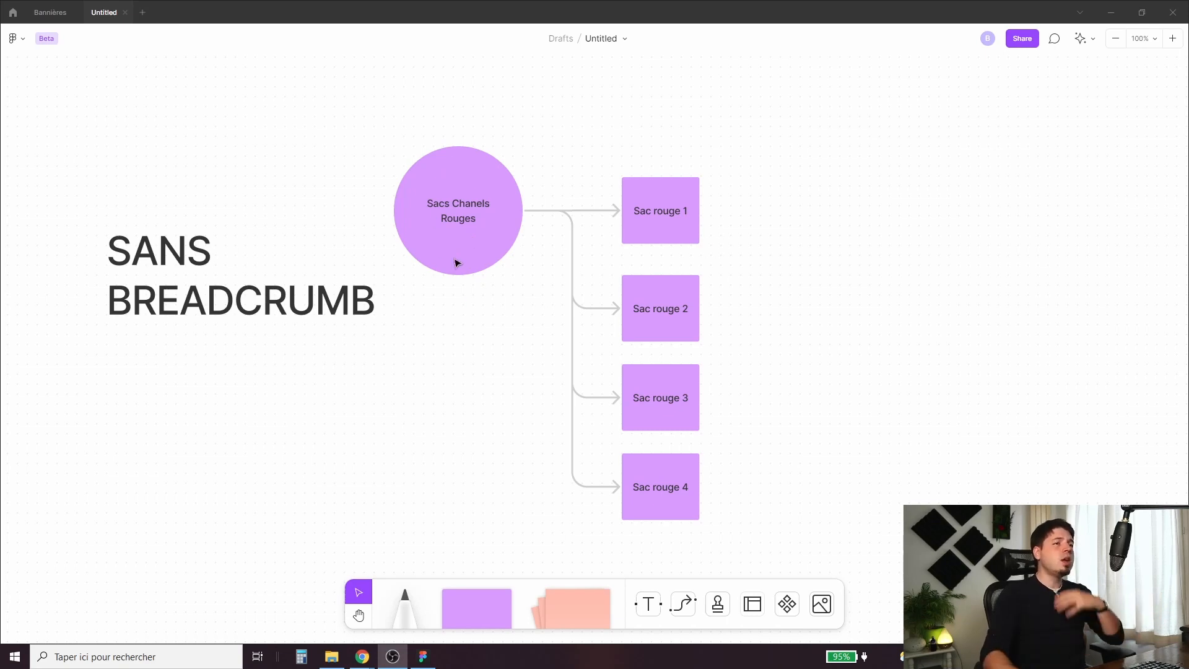
click(456, 194)
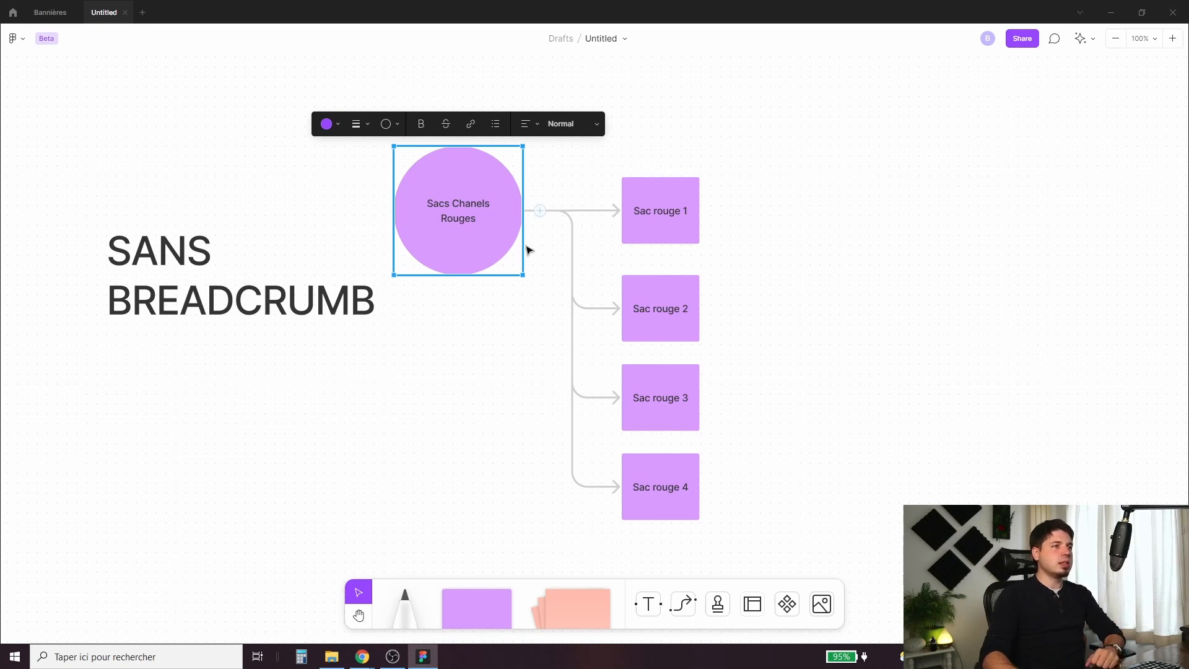
click(672, 199)
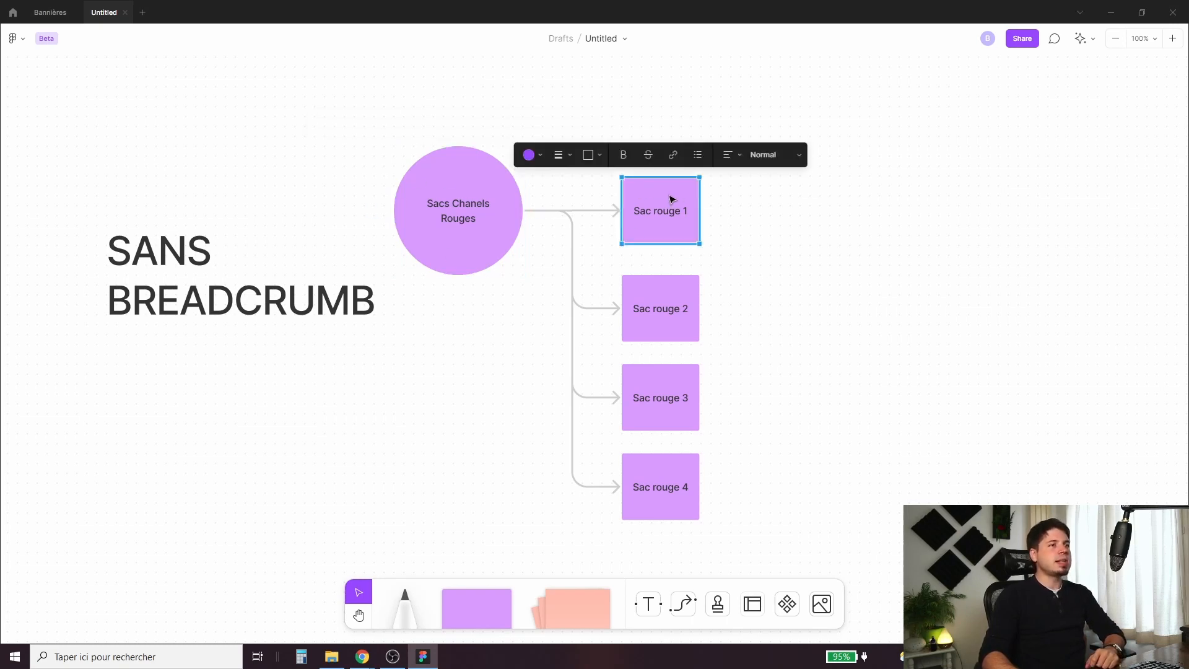
click(660, 297)
click(663, 387)
click(674, 477)
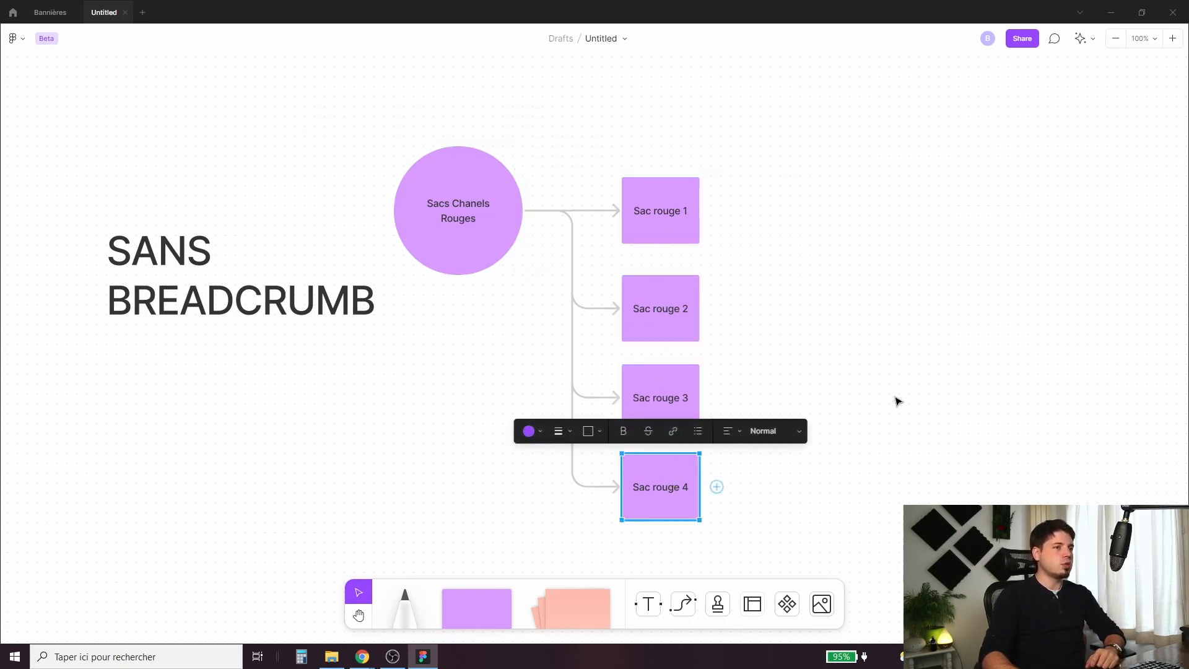
click(861, 381)
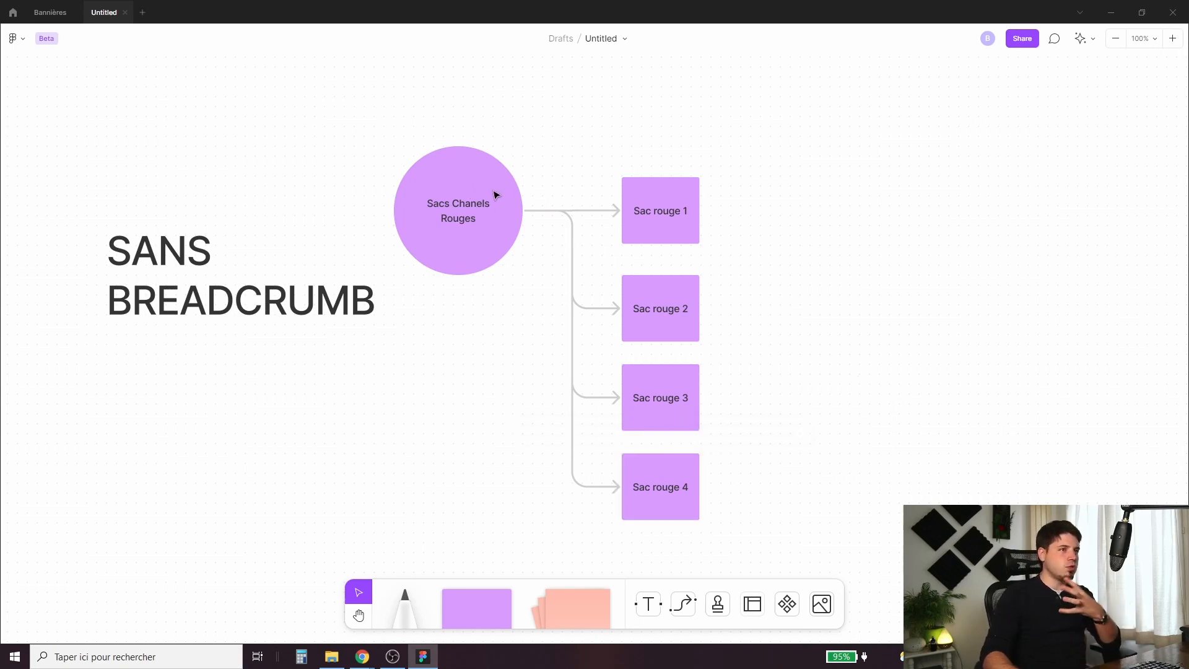
- Move the SANS BREADCRUMB heading directly below the Sacs Chanels Rouges circle
drag(242, 262, 399, 340)
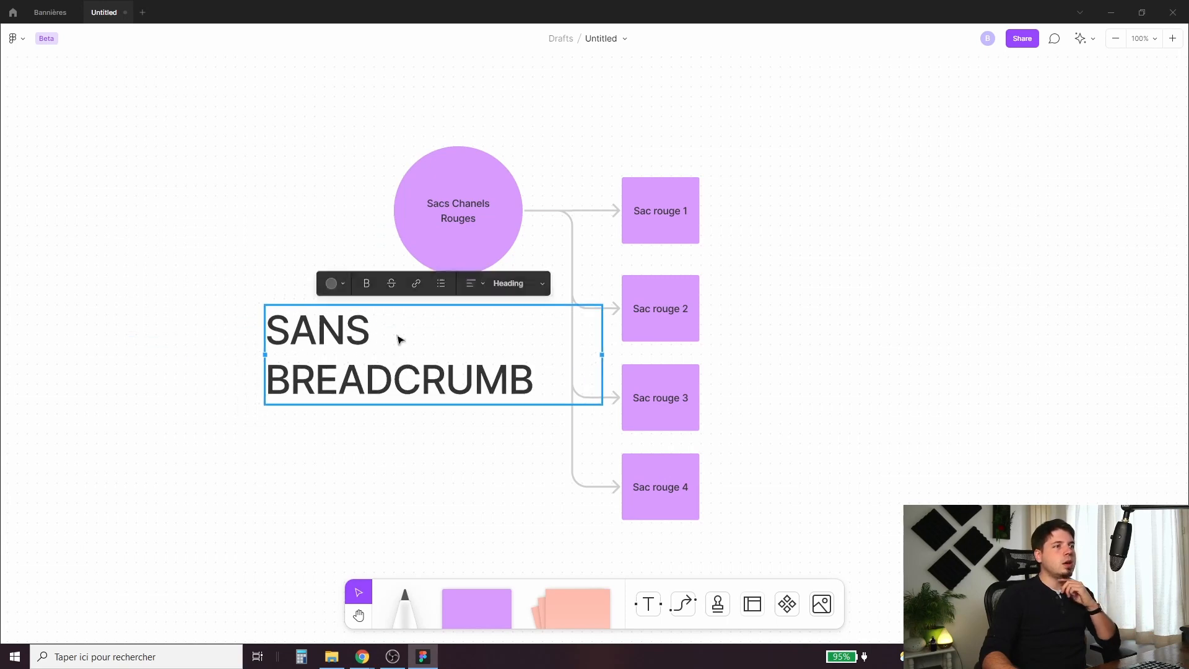
click(578, 154)
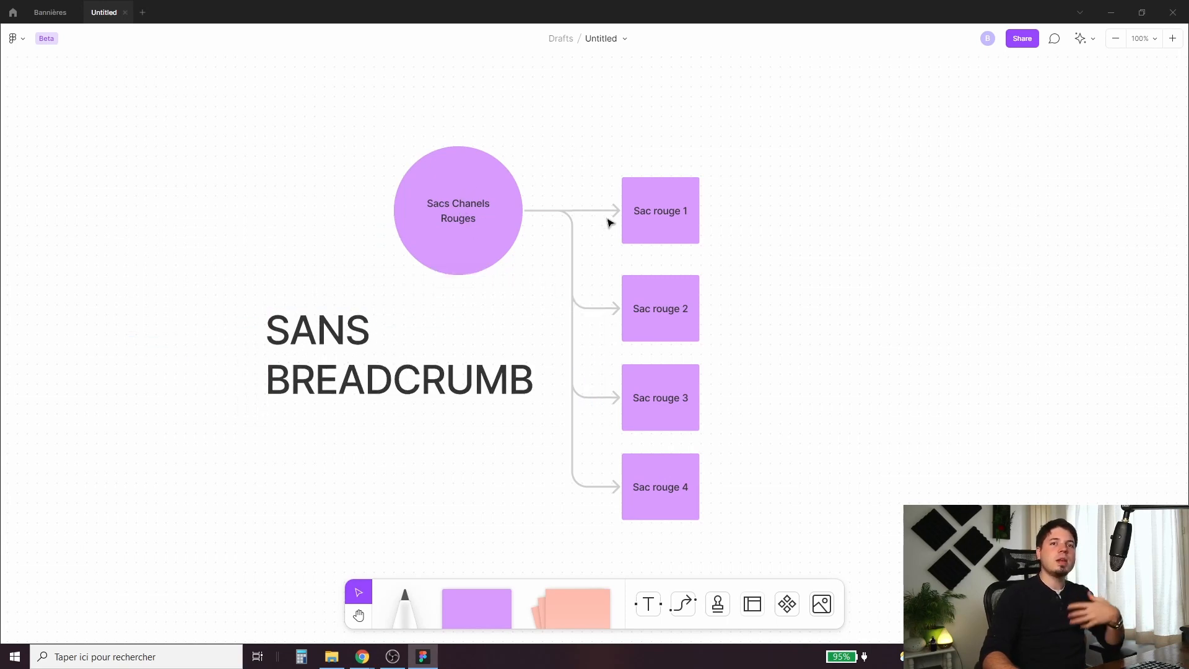
- Add a connected box to the right of Sac rouge 1 and label it "Autre produit"
click(655, 199)
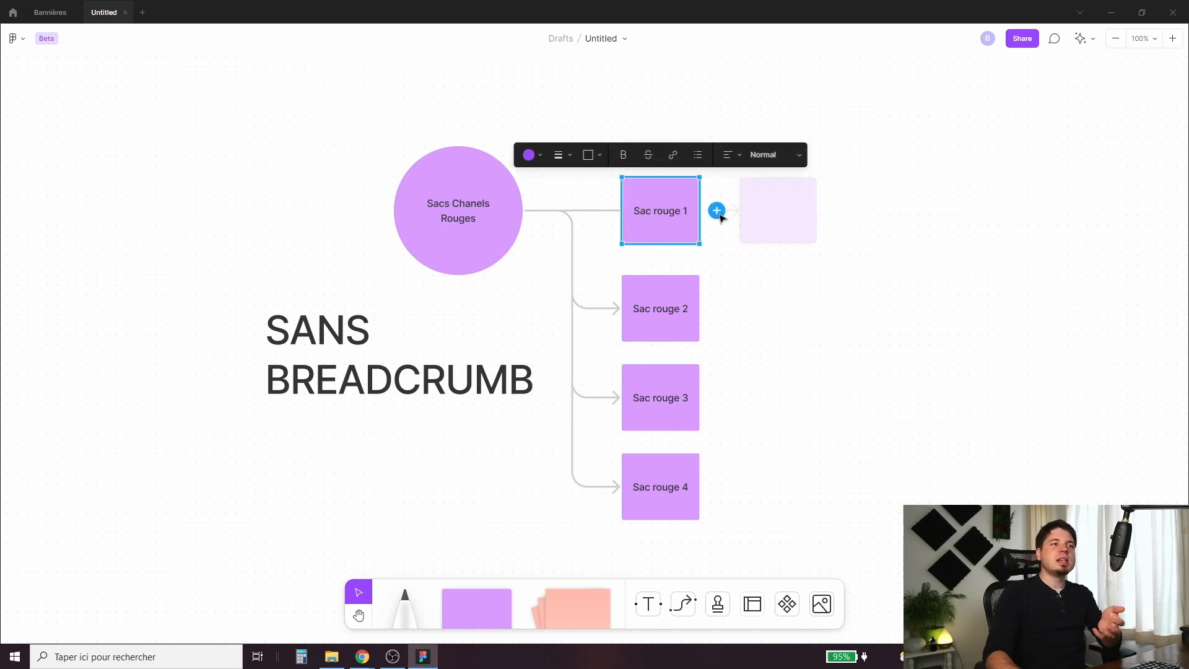
click(718, 213)
text(\]autre)
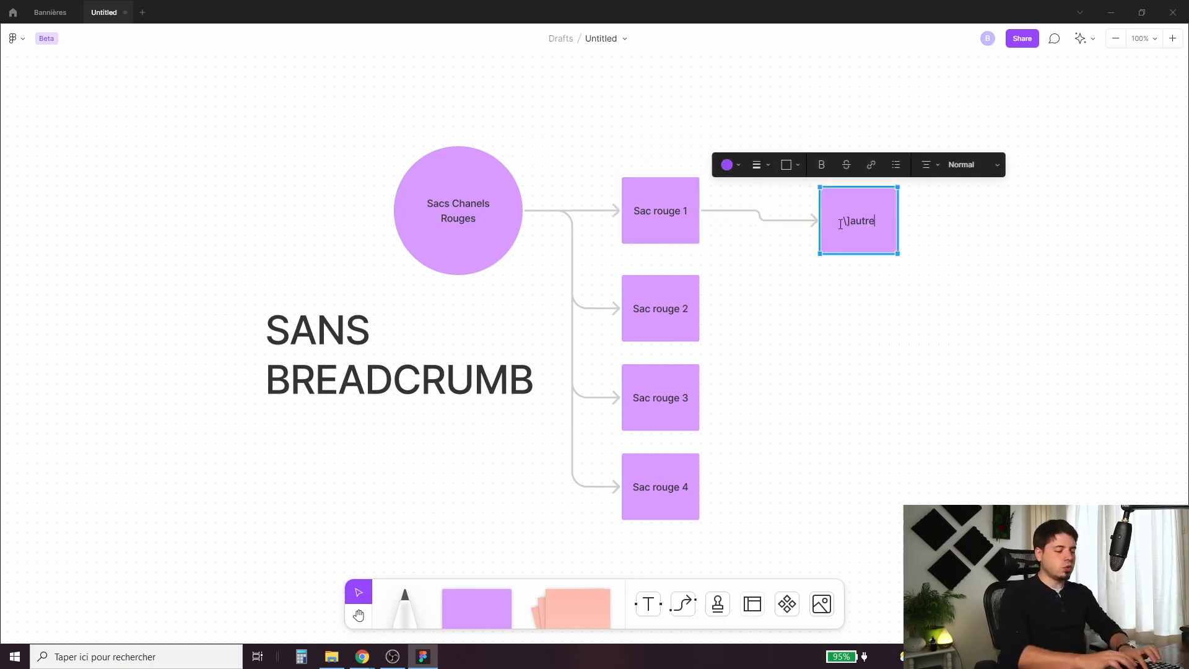
text( produit)
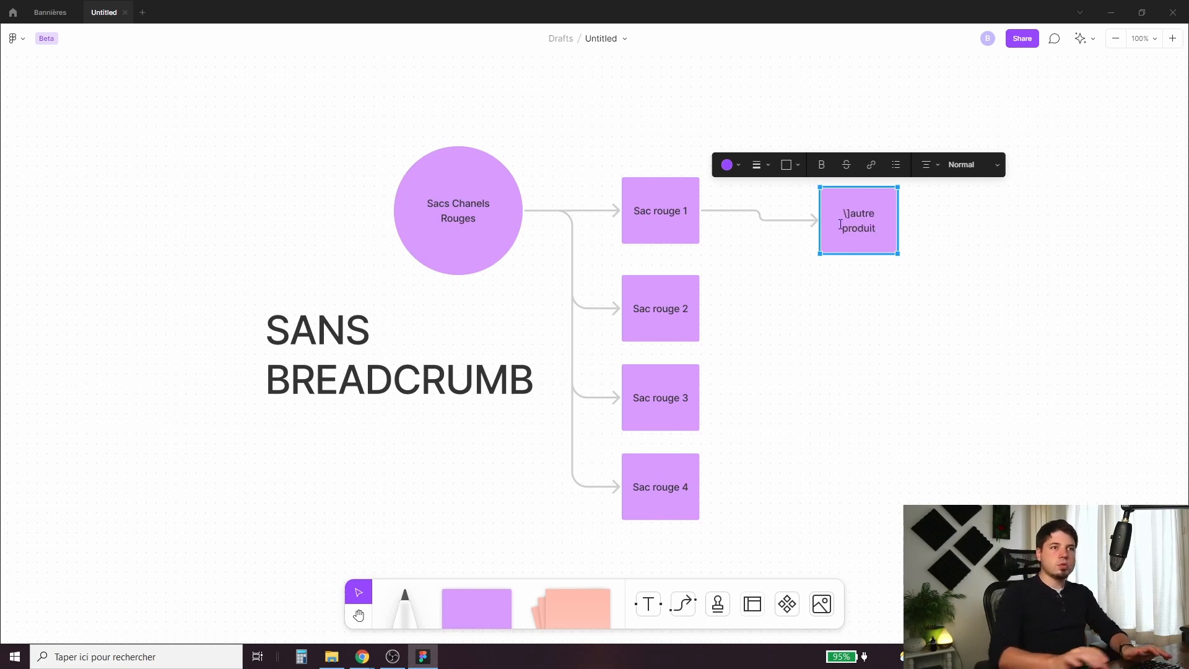
click(852, 213)
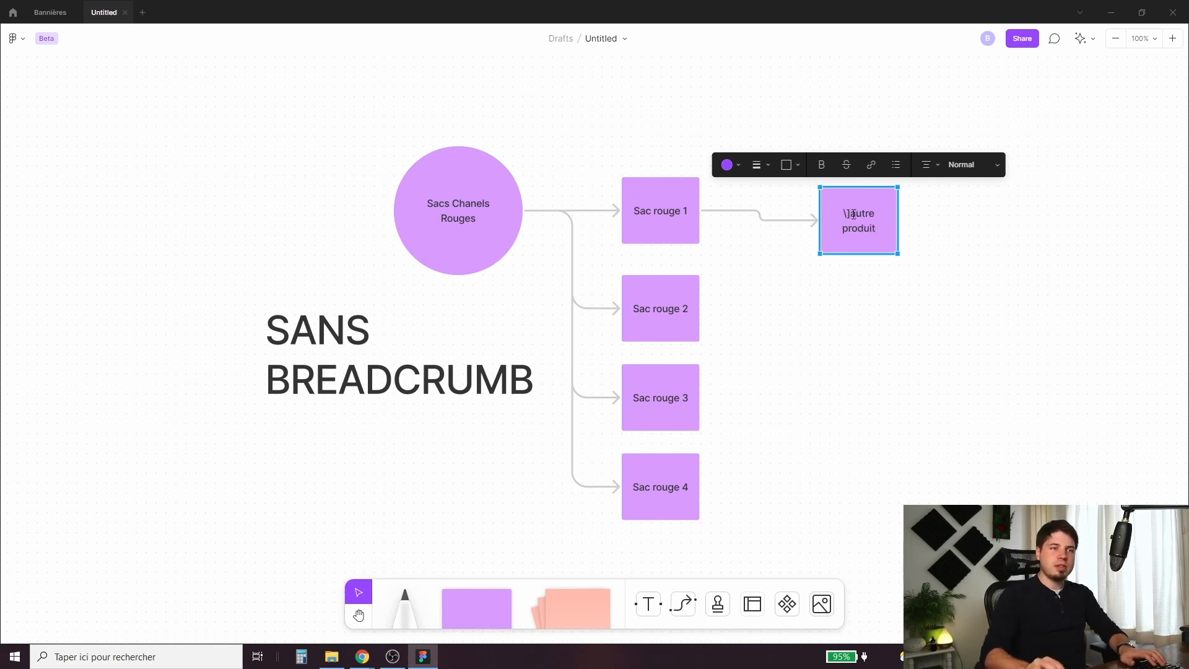
key(BackSpace)
key(BackSpace)
key(BackSpace)
text(A)
click(937, 289)
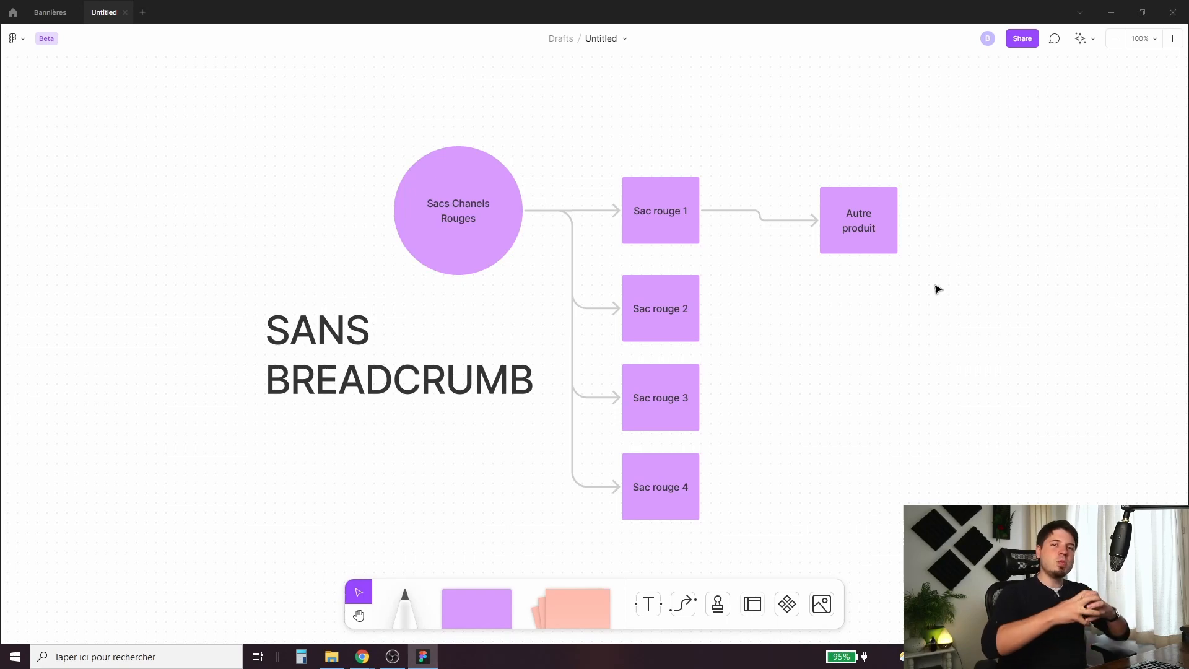
- Remove the Autre produit box and the connector linking it to Sac rouge 1
scroll(636, 284, up, 3)
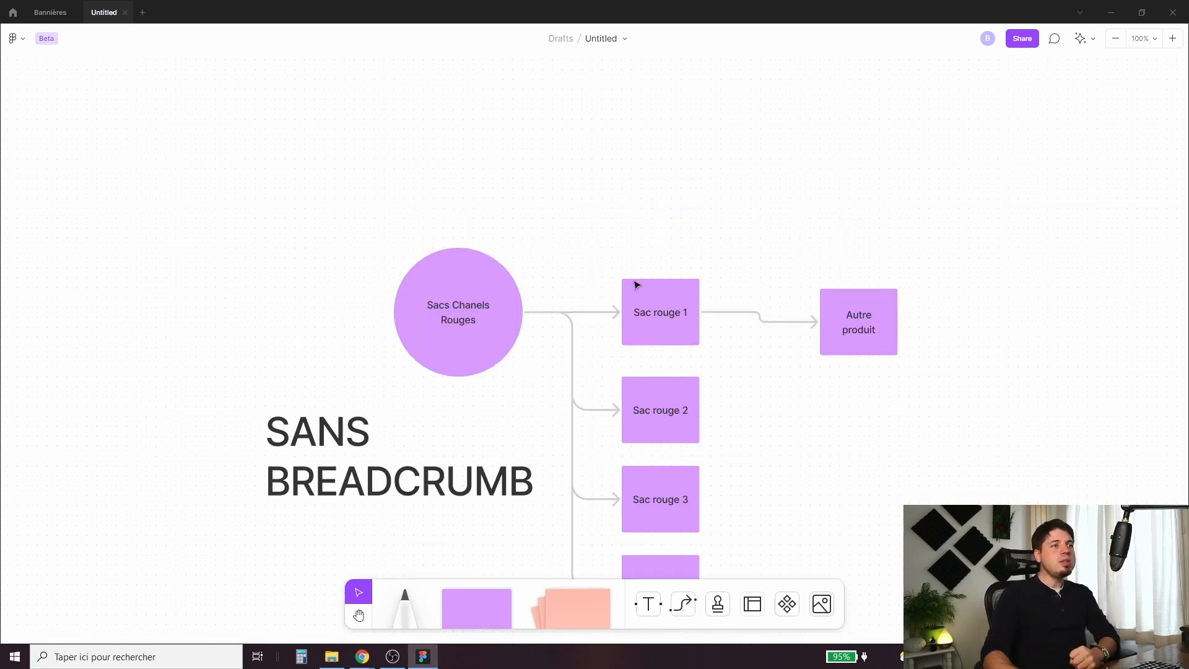
click(660, 294)
click(735, 358)
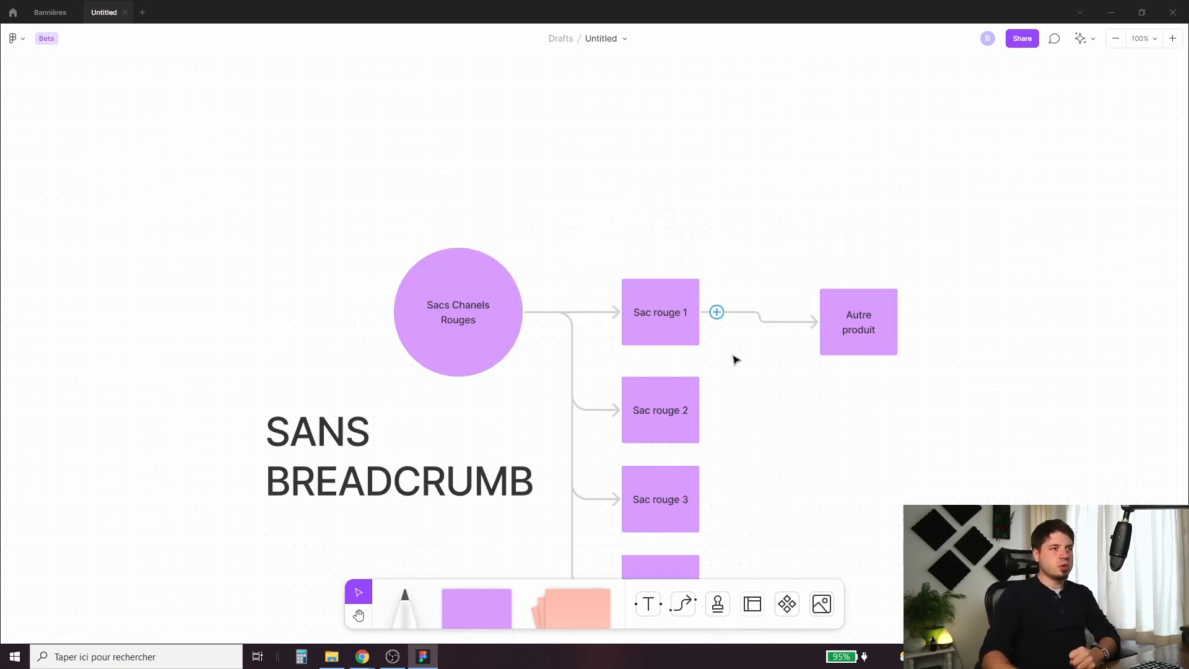
click(380, 465)
scroll(770, 260, down, 5)
scroll(902, 159, up, 1)
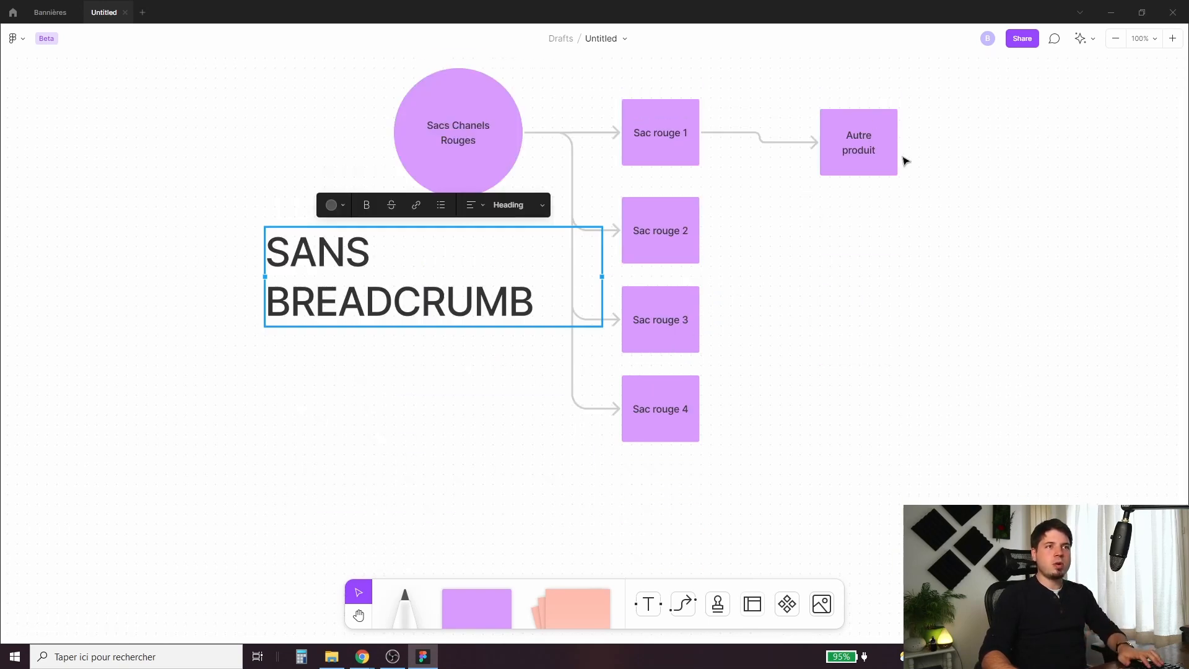
click(799, 136)
- Duplicate the entire SANS BREADCRUMB diagram, including its heading, and place the copy to the right of the original
drag(771, 76, 263, 462)
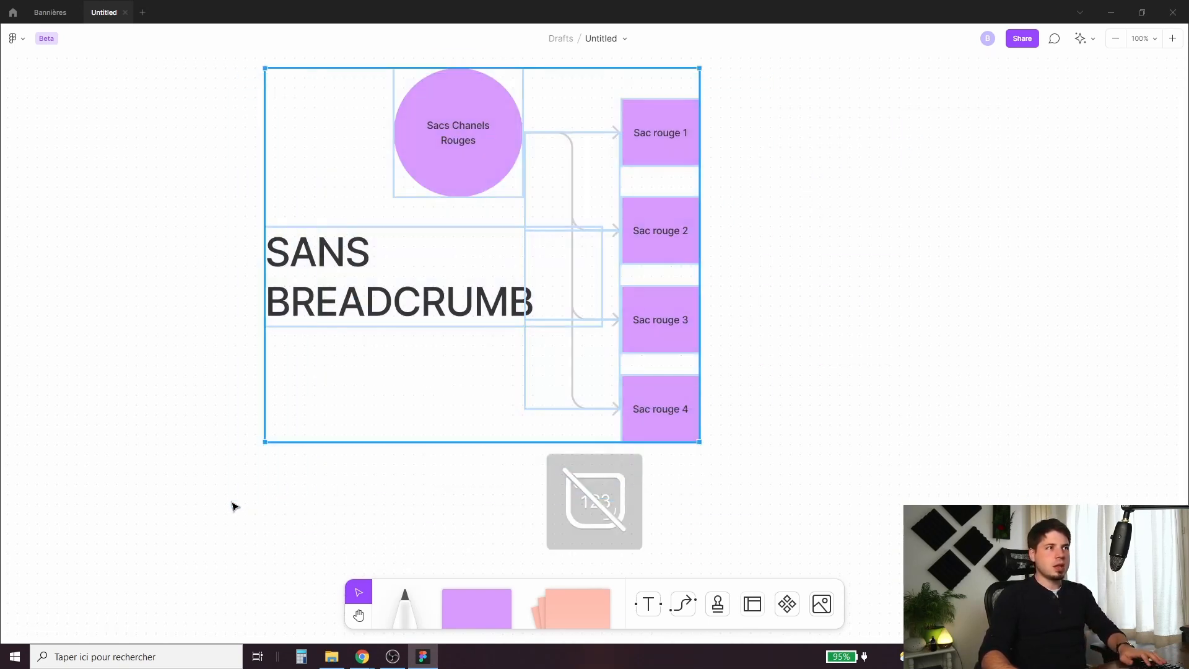
key(ctrl+d)
drag(560, 315, 1152, 259)
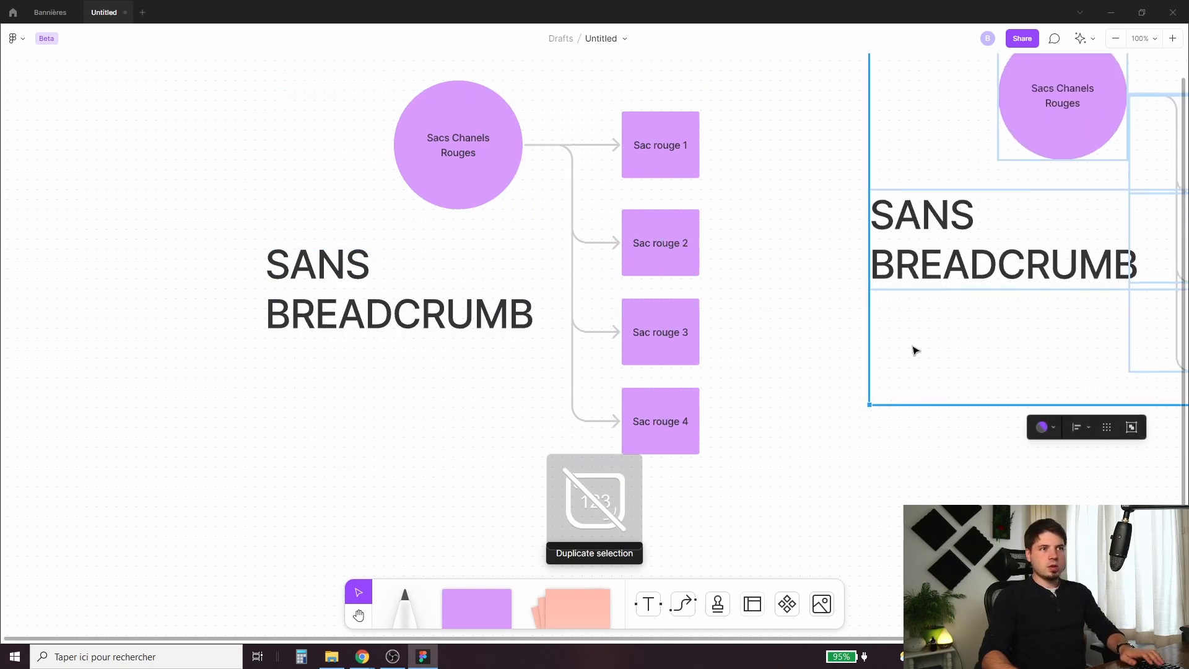
scroll(904, 347, down, 1)
scroll(858, 340, right, 8)
scroll(858, 341, up, 12)
scroll(858, 341, down, 8)
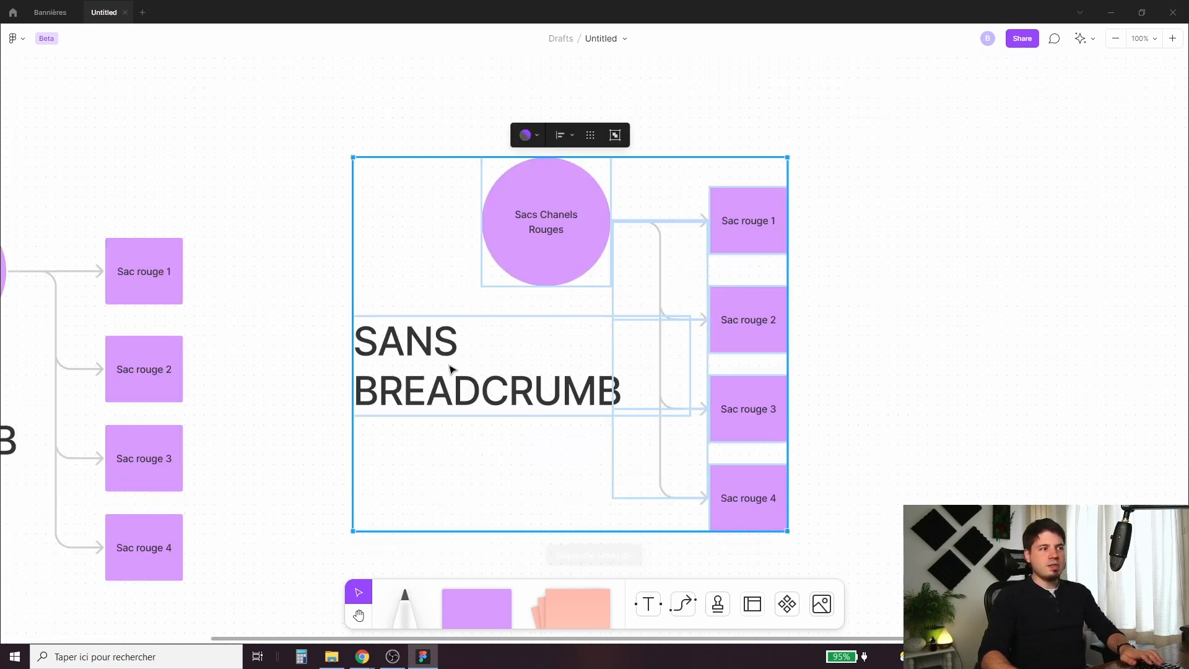
- Change the heading of the duplicated diagram to "AVEC BREADCRUMB"
double_click(400, 340)
double_click(399, 341)
text(AVEC)
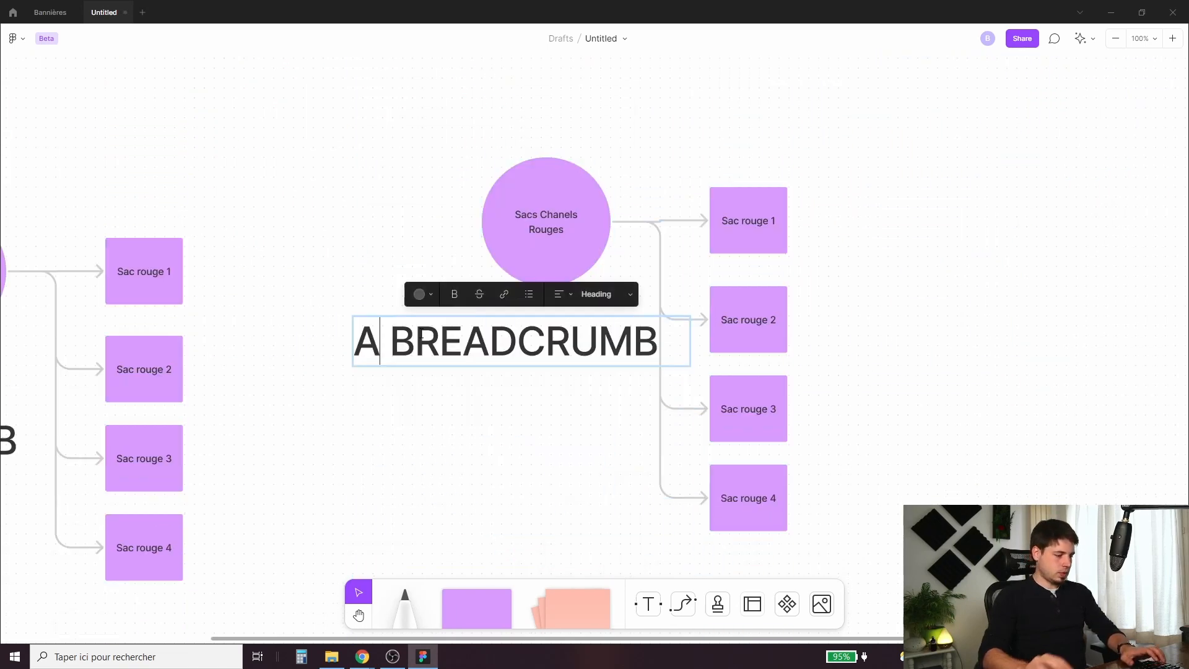
key(Escape)
click(837, 313)
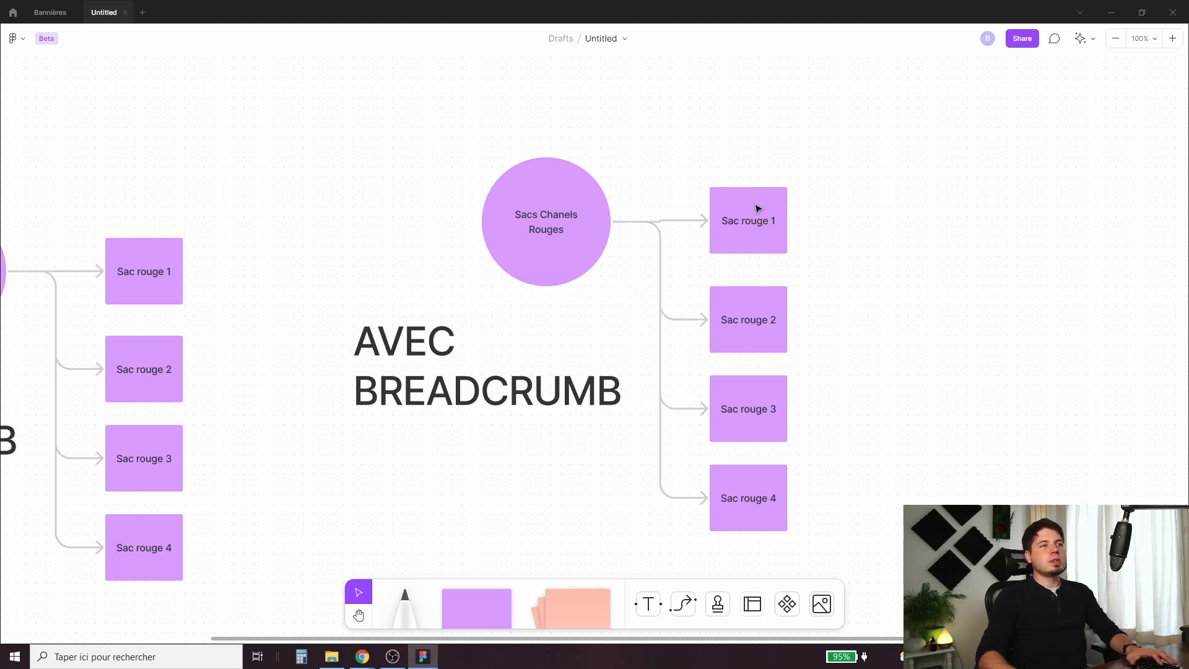
- Draw return connectors from Sac rouge 1, 2, 3 and 4 to the top of the circle in the AVEC BREADCRUMB diagram
click(744, 219)
drag(748, 130, 545, 162)
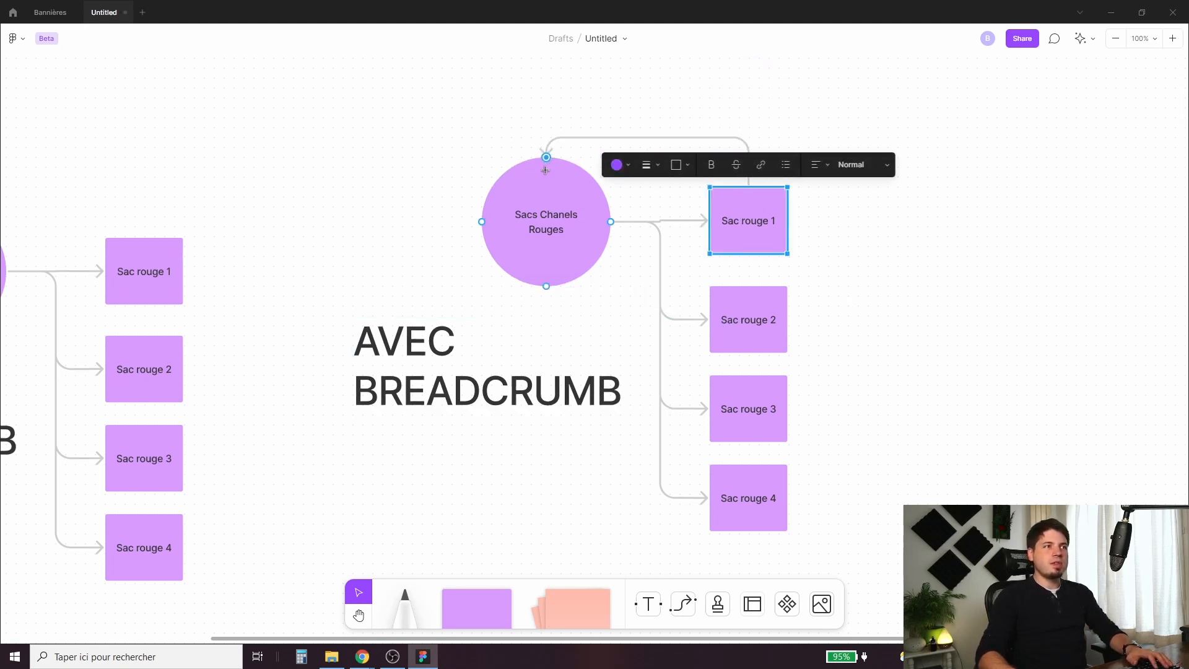
click(784, 316)
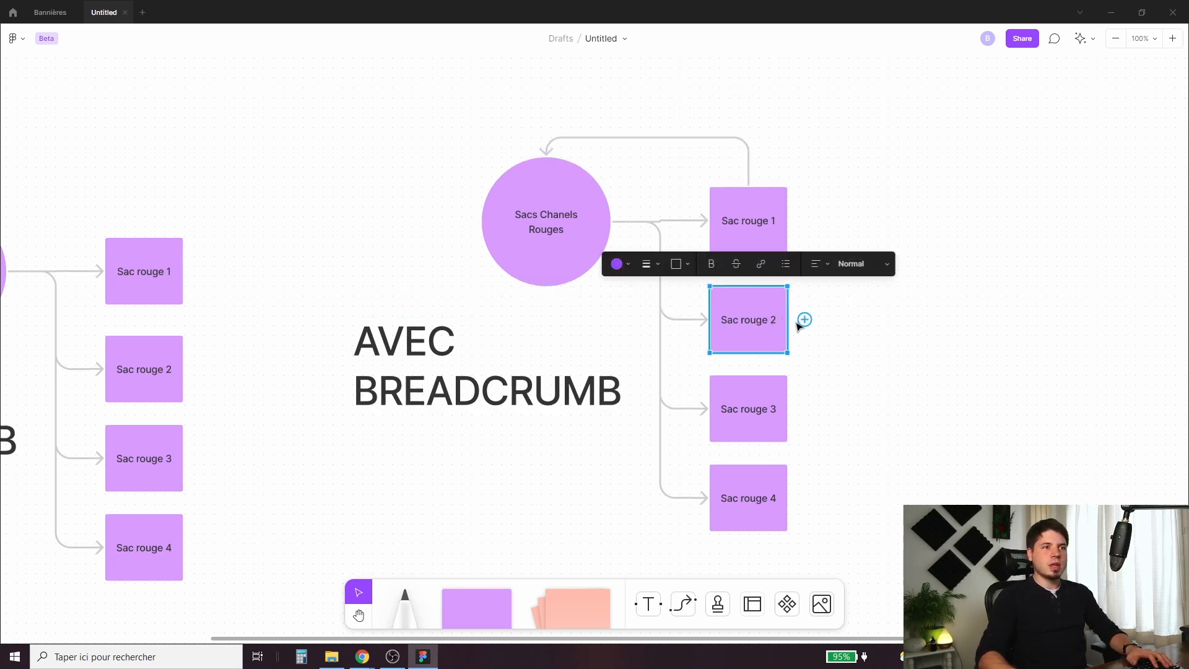
mouse_move(802, 320)
mouse_down()
mouse_move(849, 111)
mouse_move(547, 182)
mouse_up()
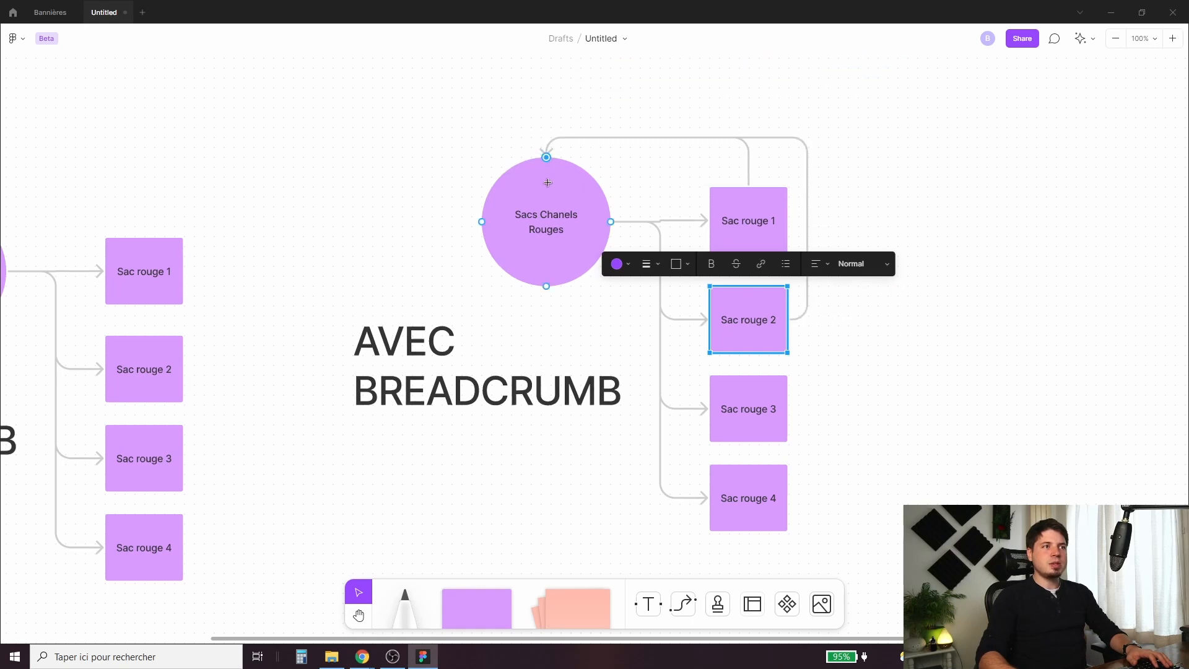
click(784, 409)
drag(802, 409, 545, 156)
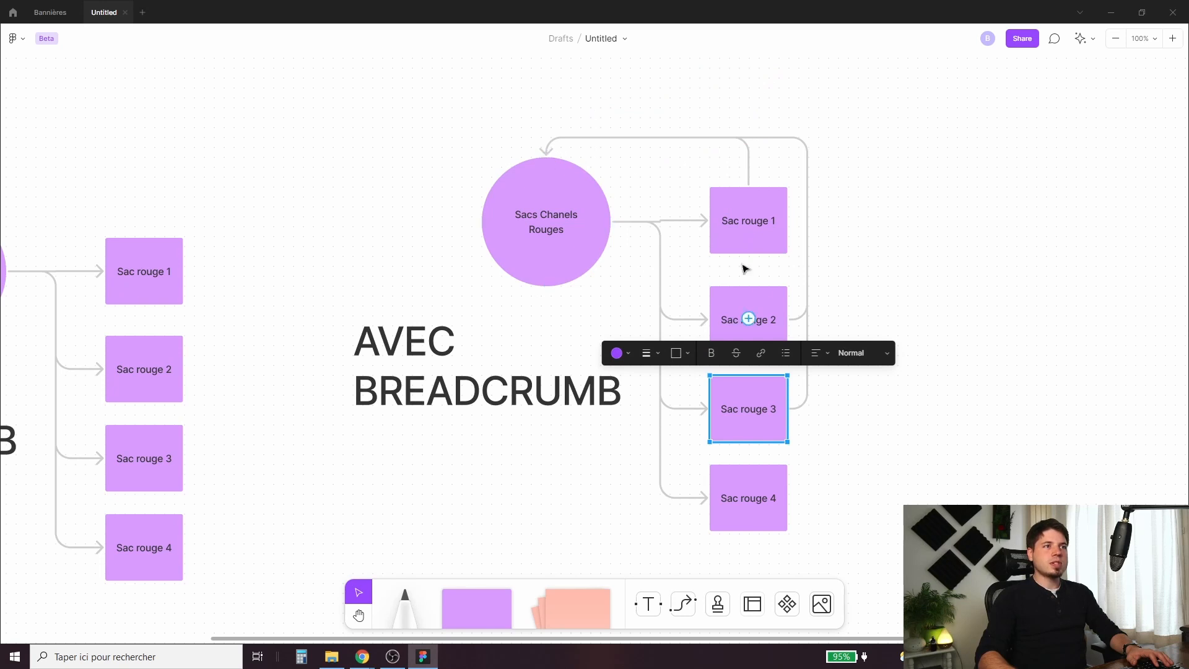
click(784, 496)
drag(804, 498, 548, 156)
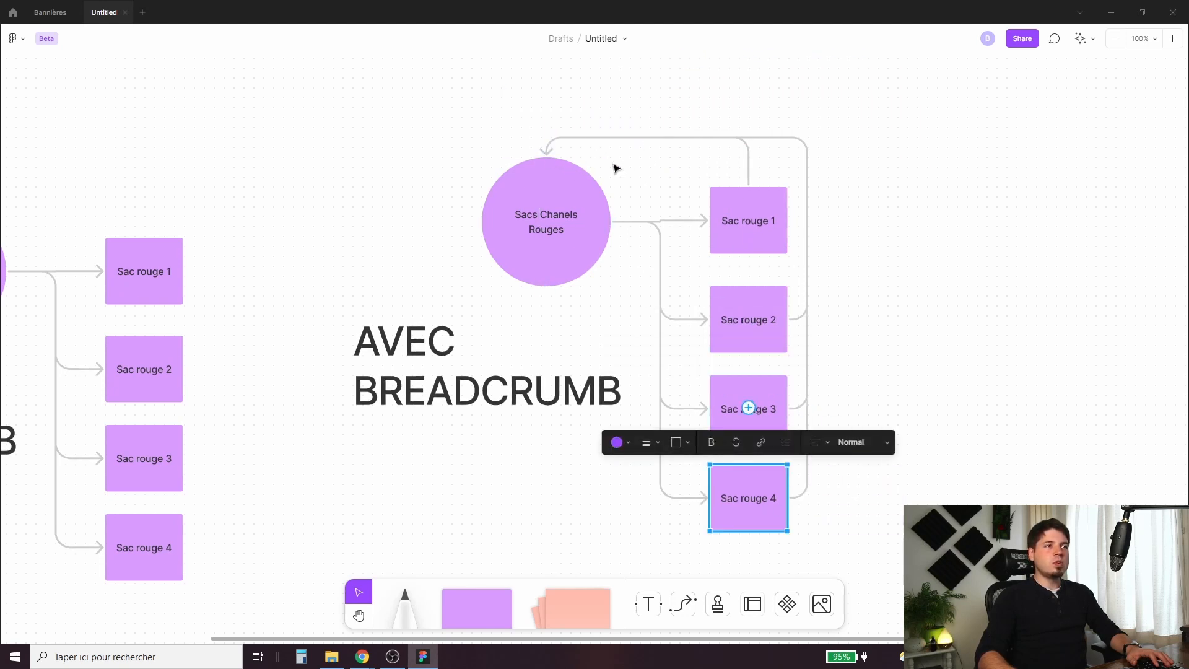
click(876, 248)
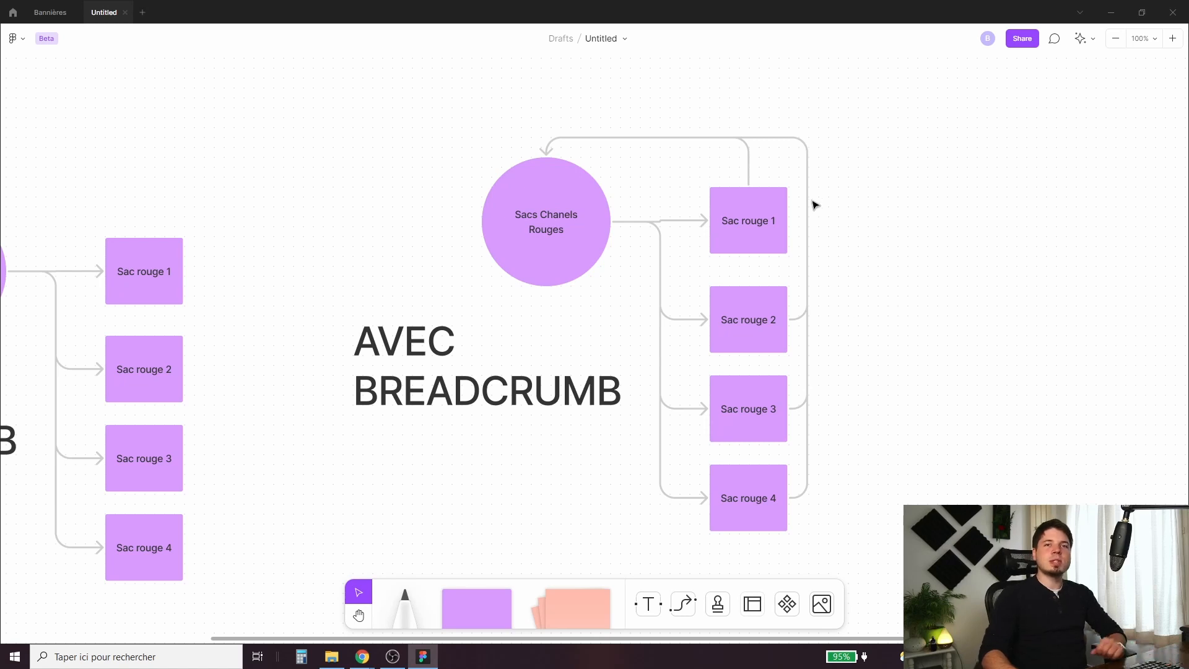
- Compare the link structures of the SANS BREADCRUMB and AVEC BREADCRUMB diagrams
scroll(251, 379, left, 2)
scroll(251, 379, left, 10)
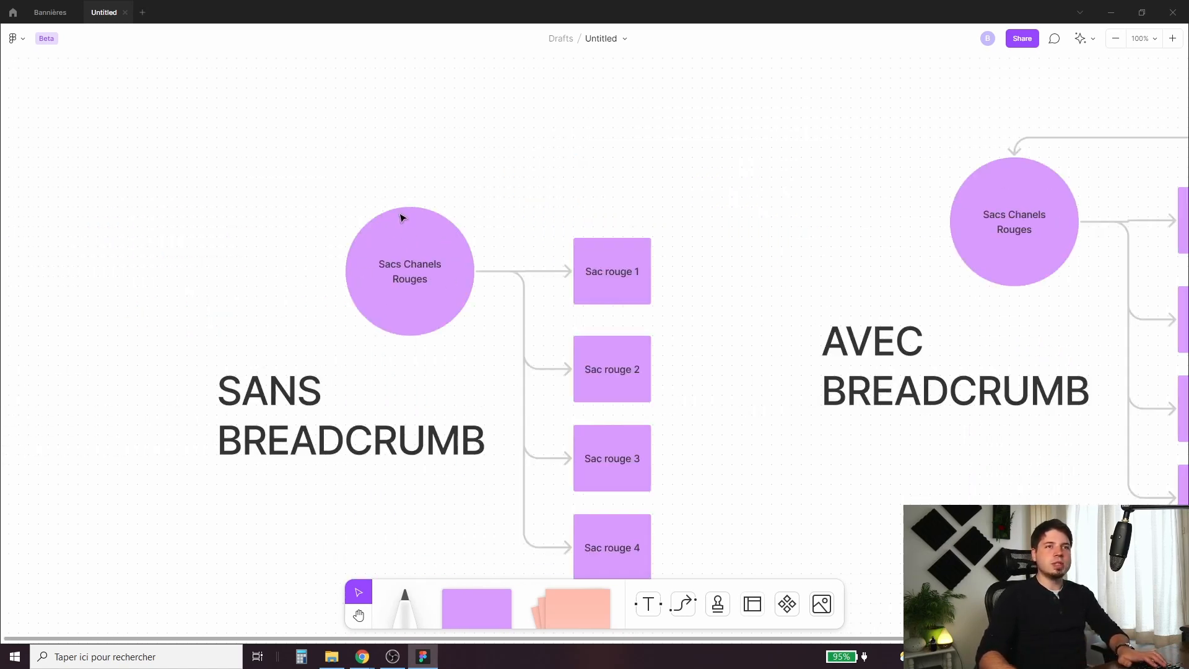
scroll(404, 215, right, 13)
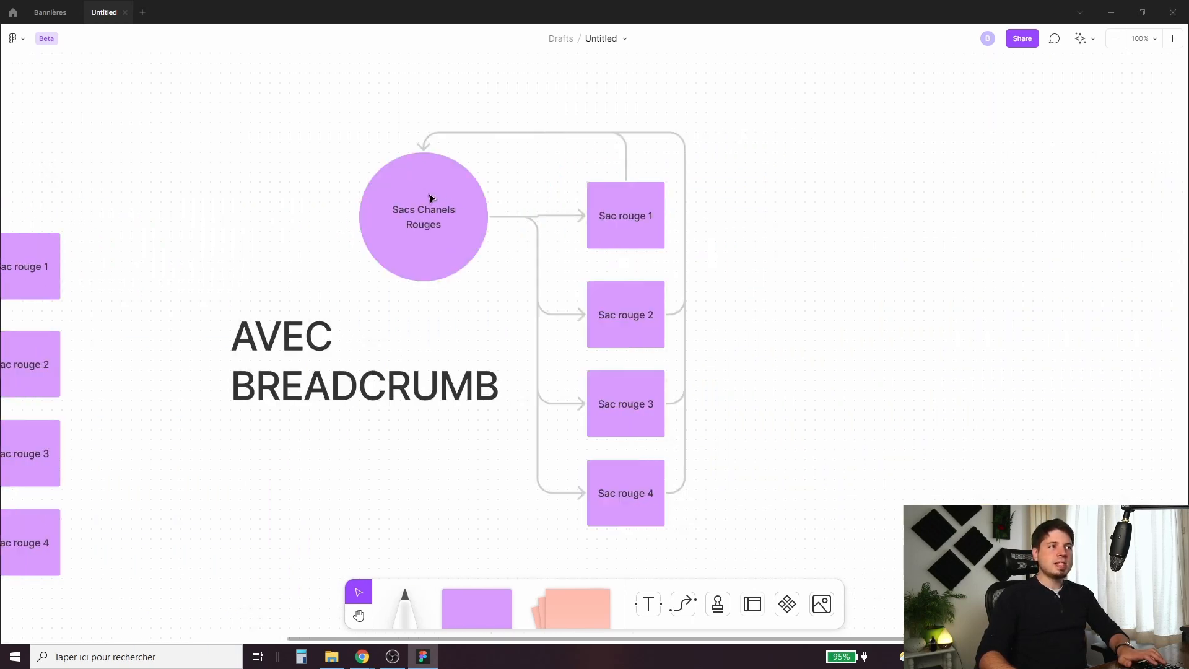
scroll(451, 248, right, 1)
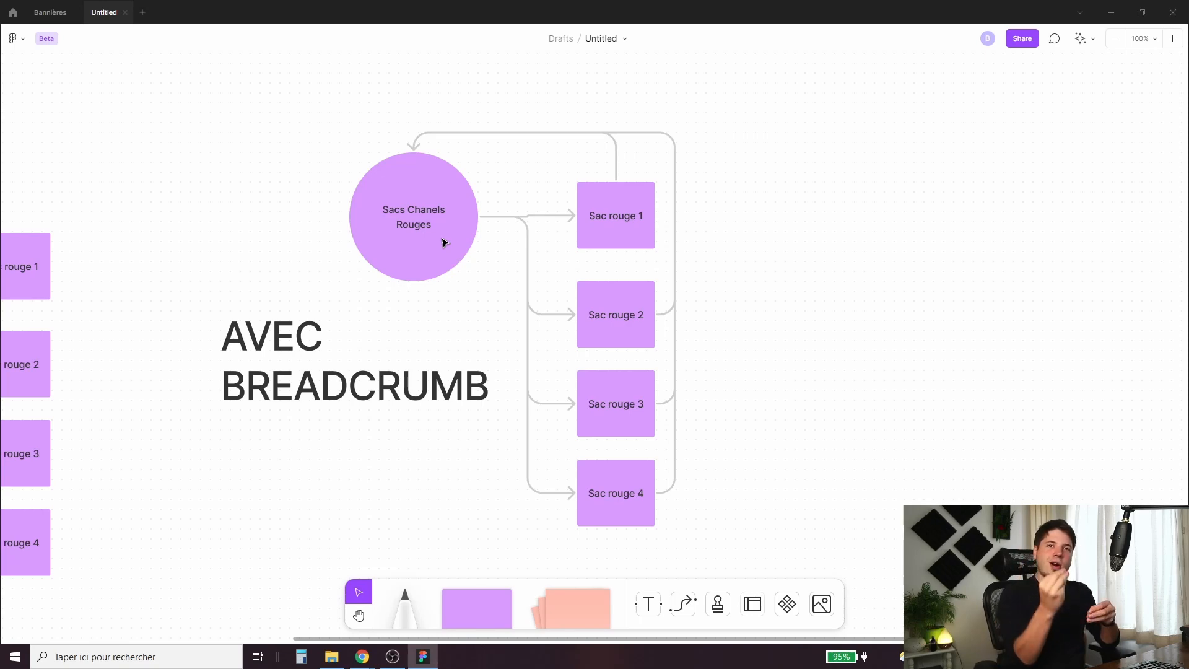
click(444, 242)
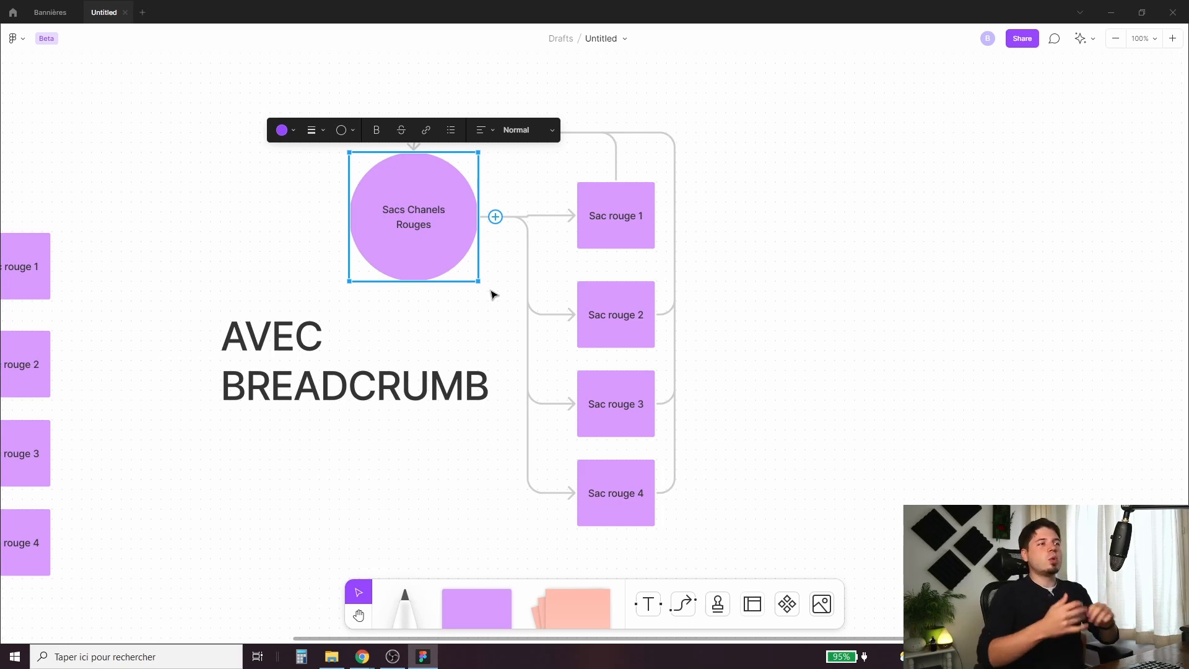
scroll(480, 309, left, 2)
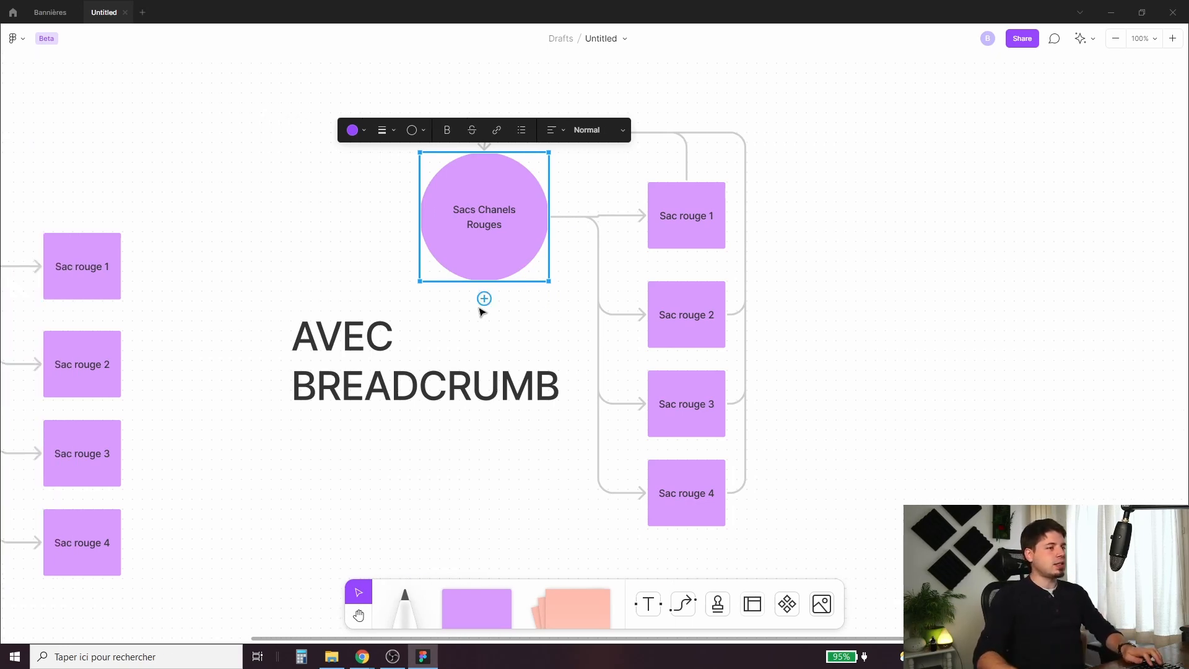
scroll(480, 309, right, 5)
scroll(473, 309, left, 3)
scroll(469, 312, left, 8)
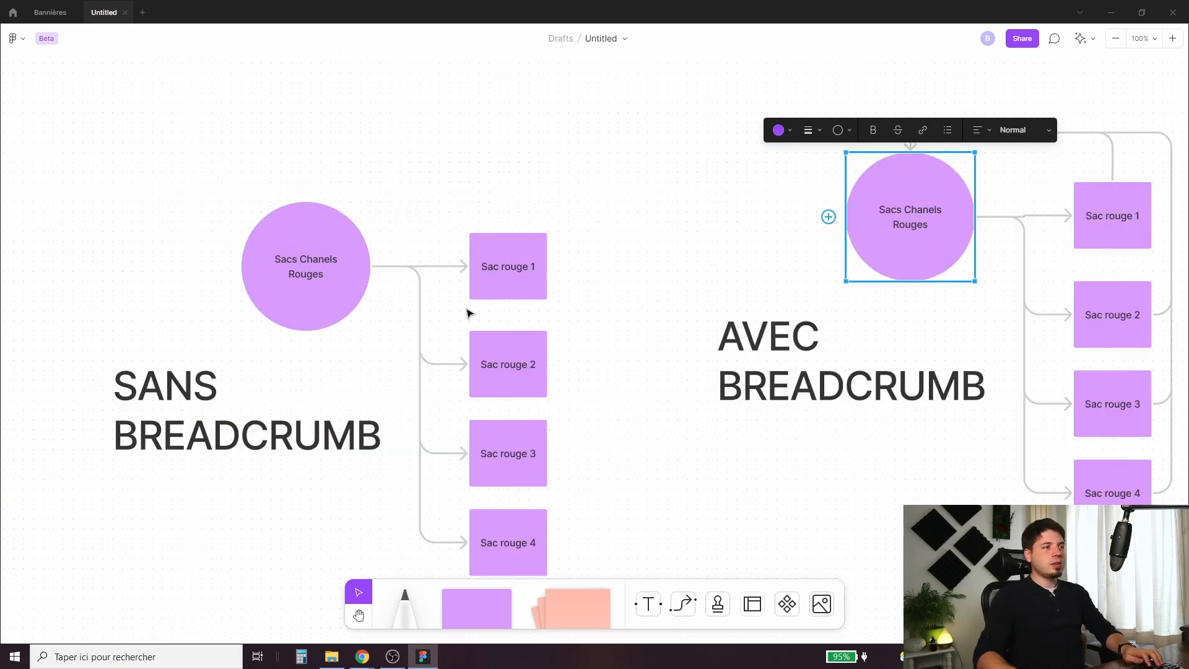
scroll(566, 340, down, 4)
scroll(571, 322, up, 3)
scroll(571, 322, up, 2)
scroll(570, 318, right, 10)
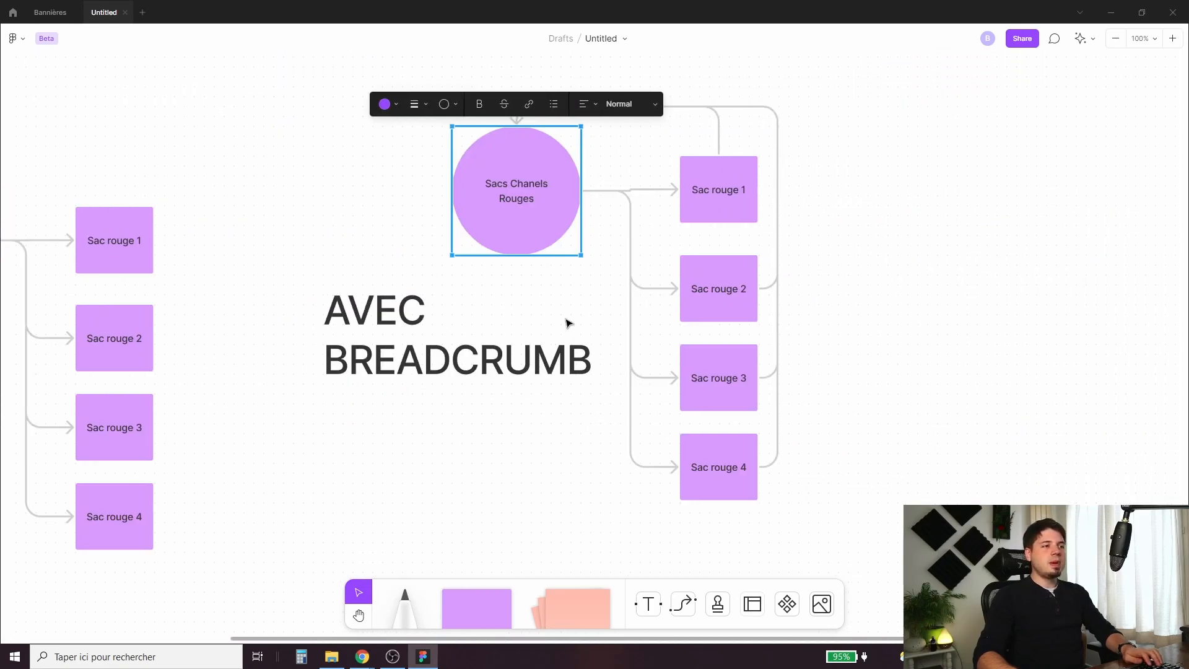
scroll(428, 310, left, 1)
scroll(389, 329, left, 8)
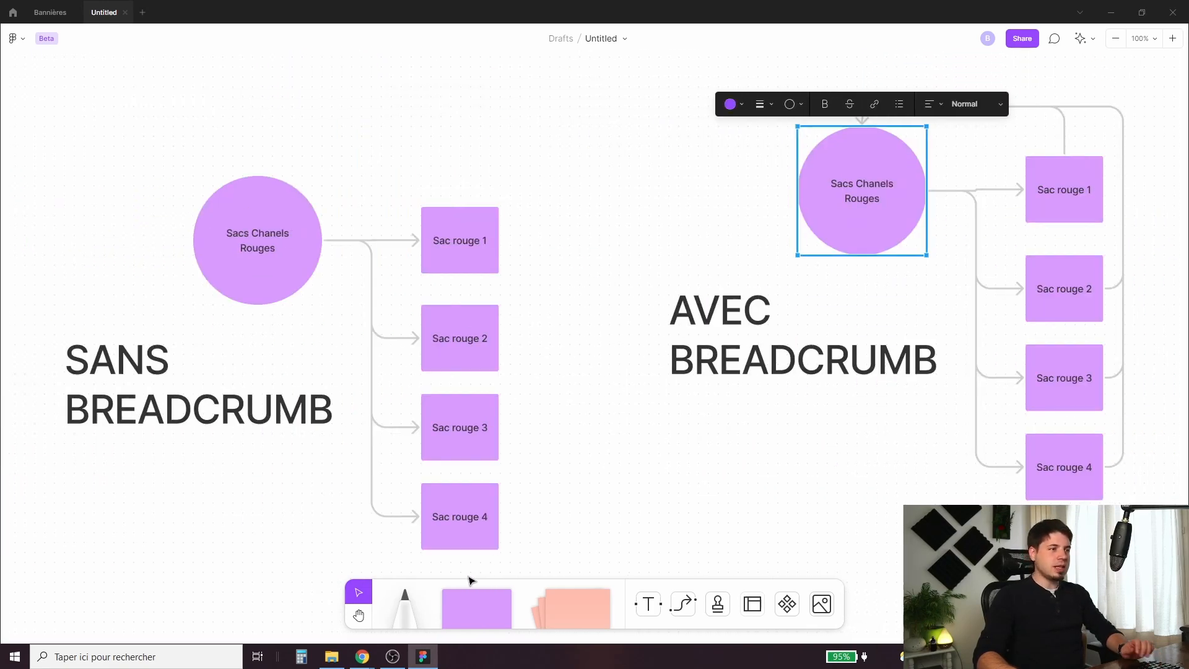
- Switch to Chrome and examine the title and the "Publié dans" category link of the Yoast SEO breadcrumb article
mouse_move(362, 656)
click(347, 598)
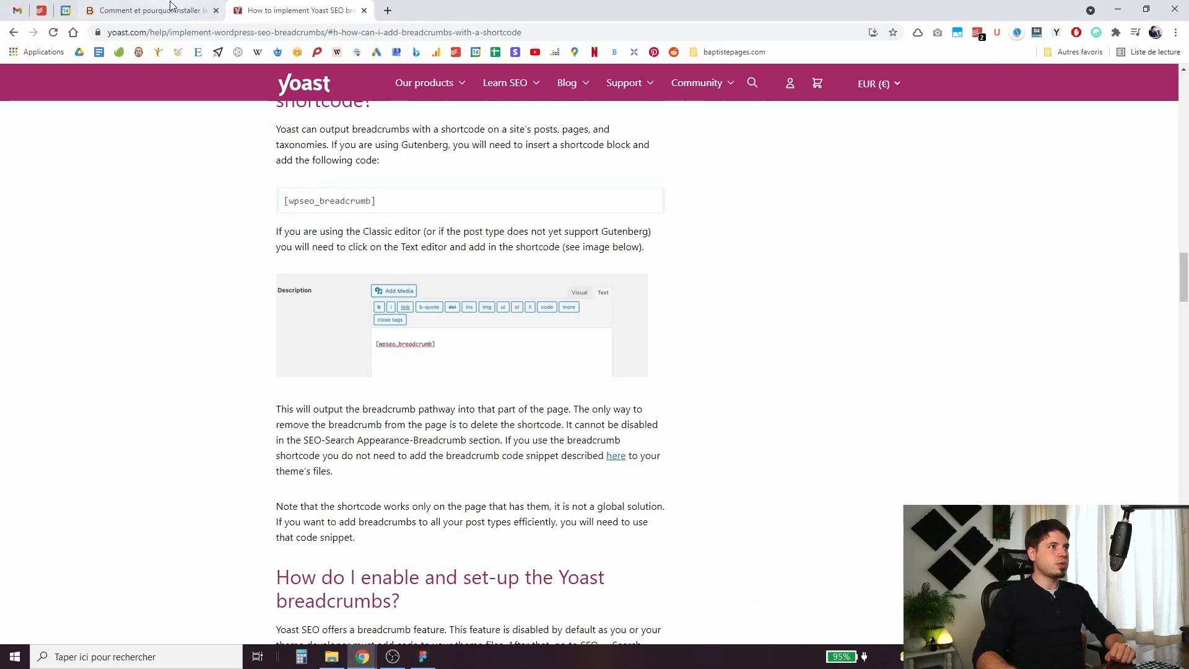
click(151, 11)
triple_click(278, 193)
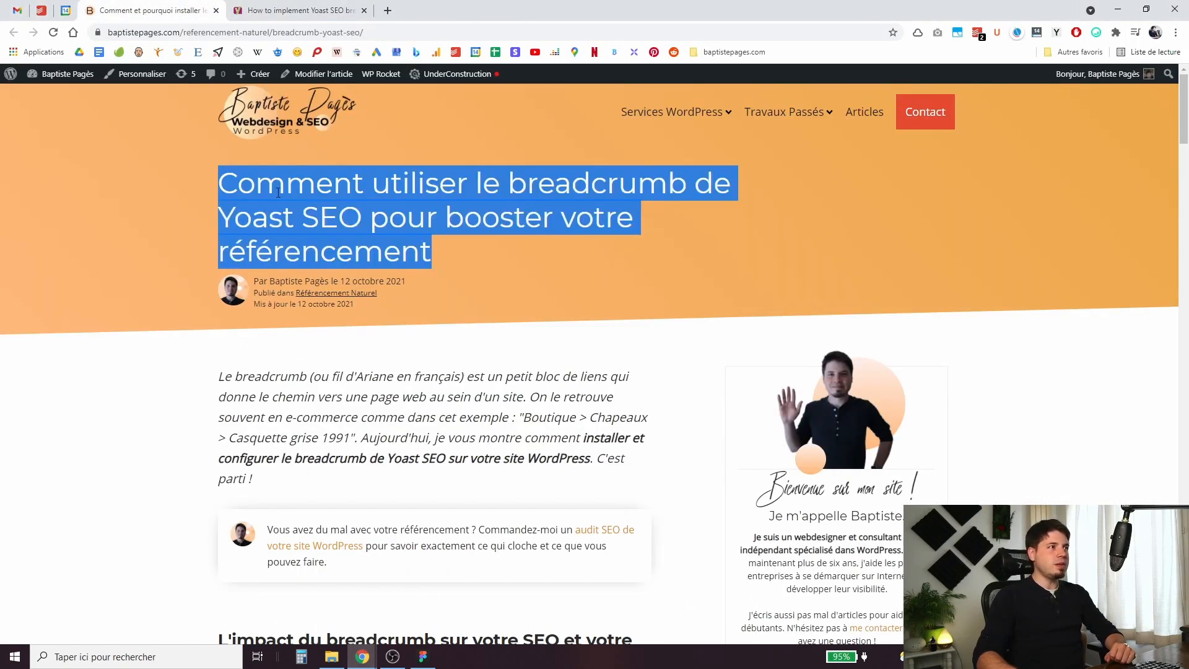
click(283, 296)
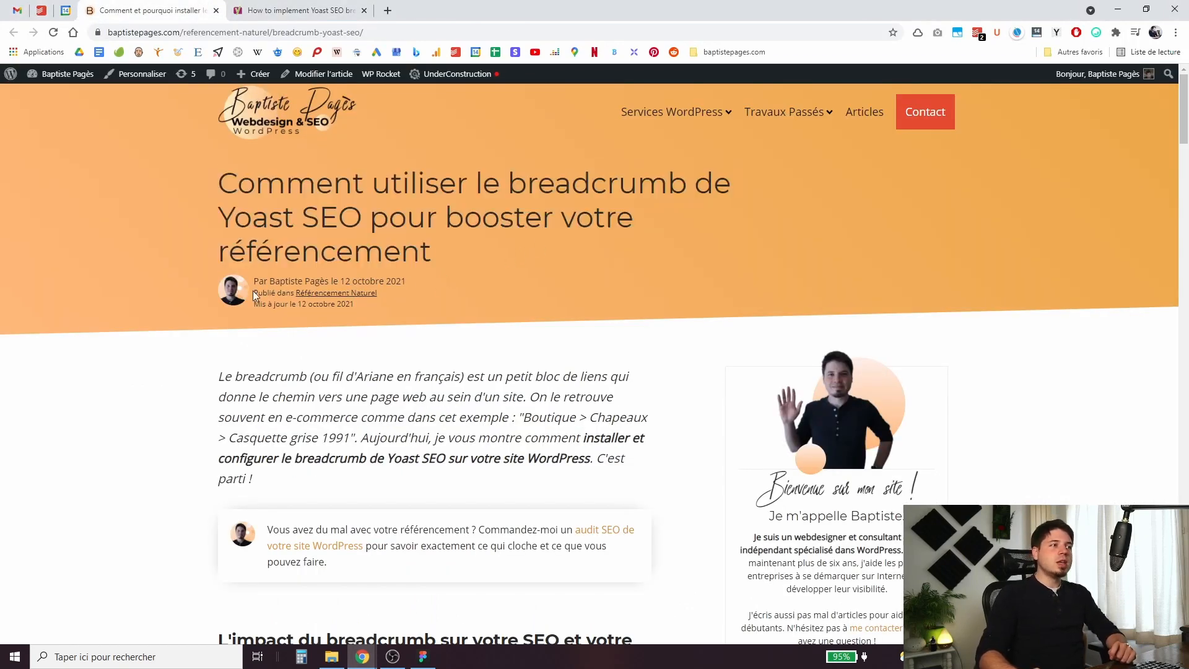
drag(253, 293, 292, 292)
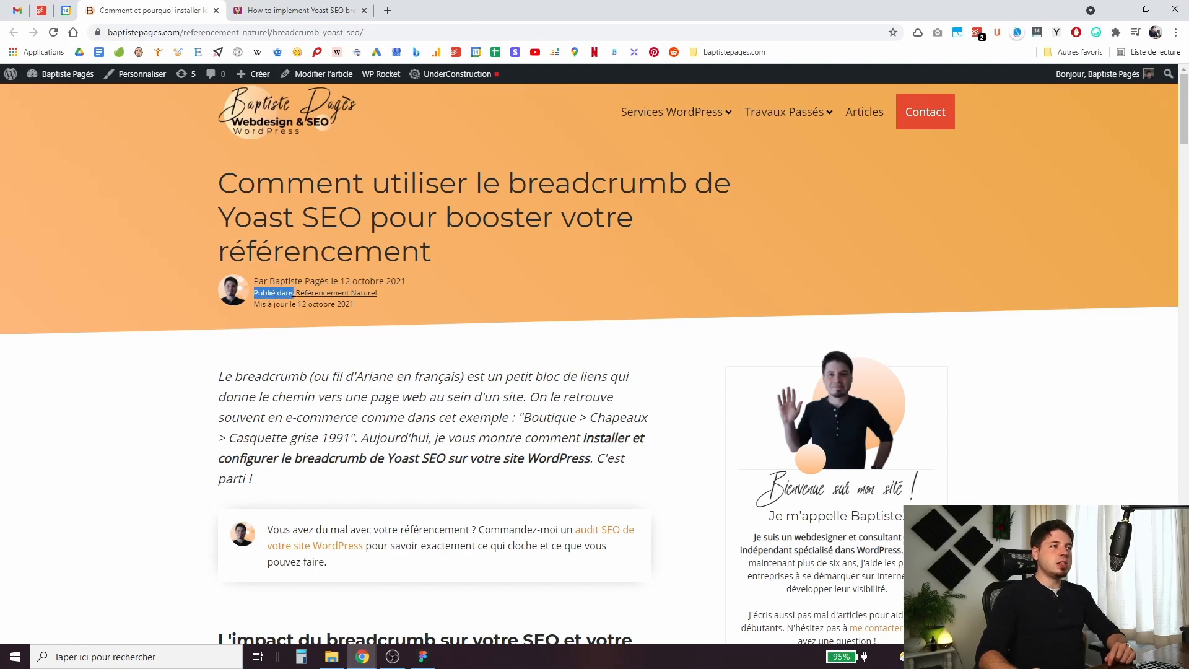
click(384, 288)
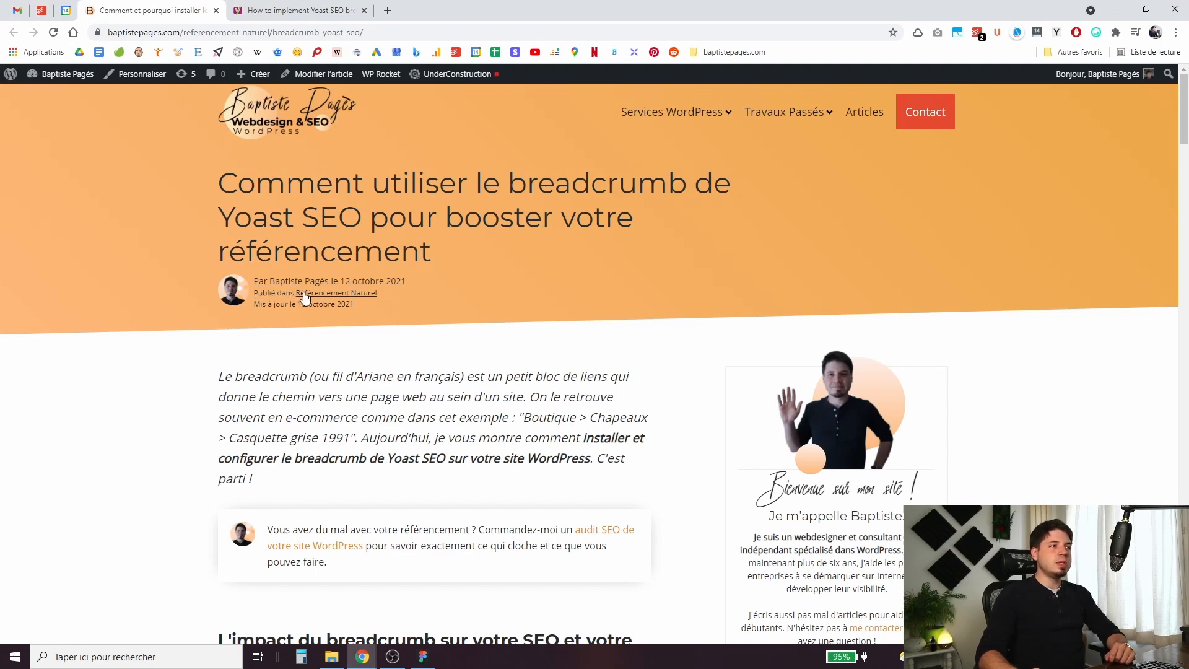
click(319, 7)
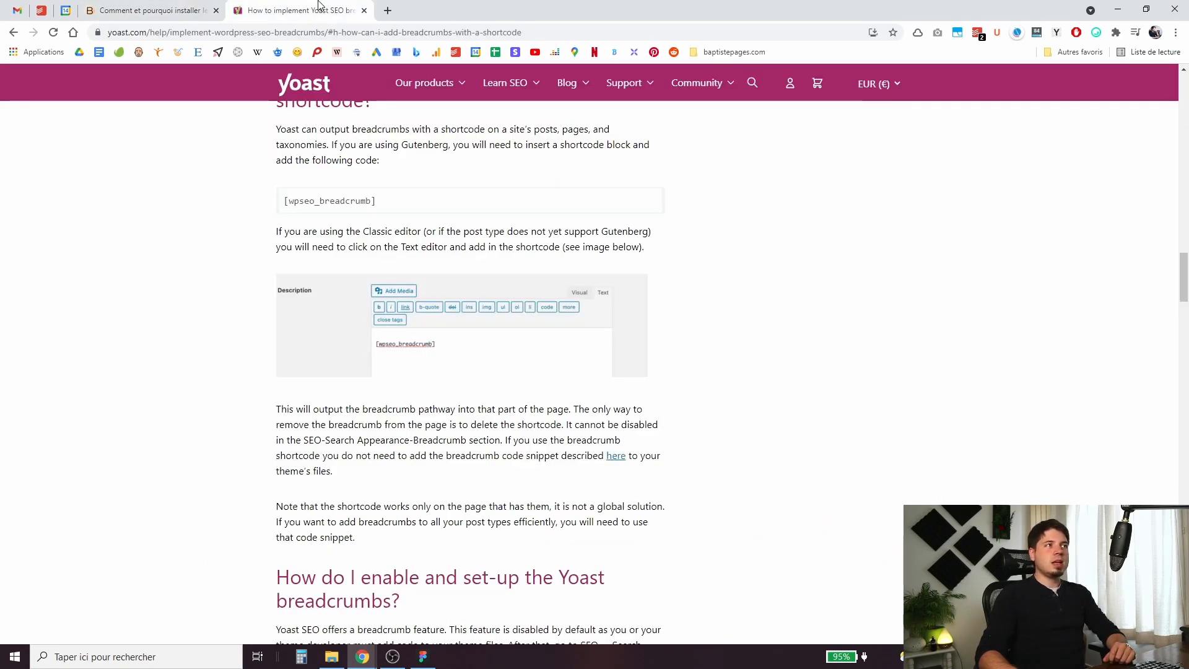
click(185, 8)
- Return to the FigJam board to review the AVEC BREADCRUMB diagram's return links, and switch back to the browser
key(alt+Tab)
scroll(815, 198, right, 5)
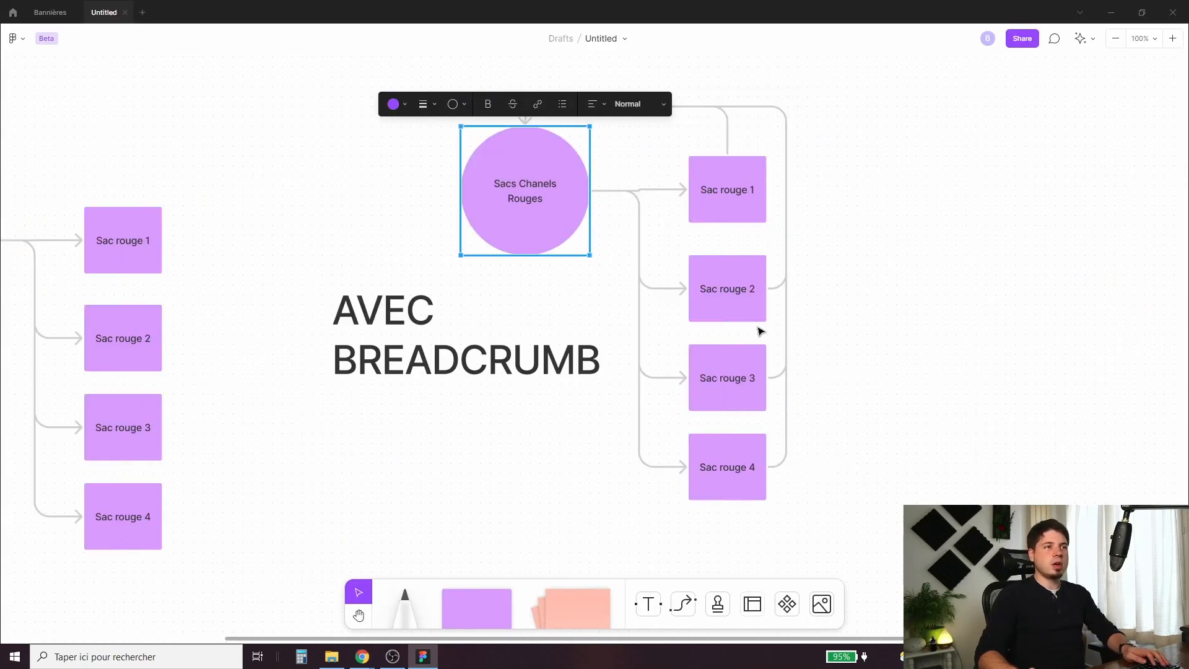
click(438, 191)
scroll(563, 284, up, 2)
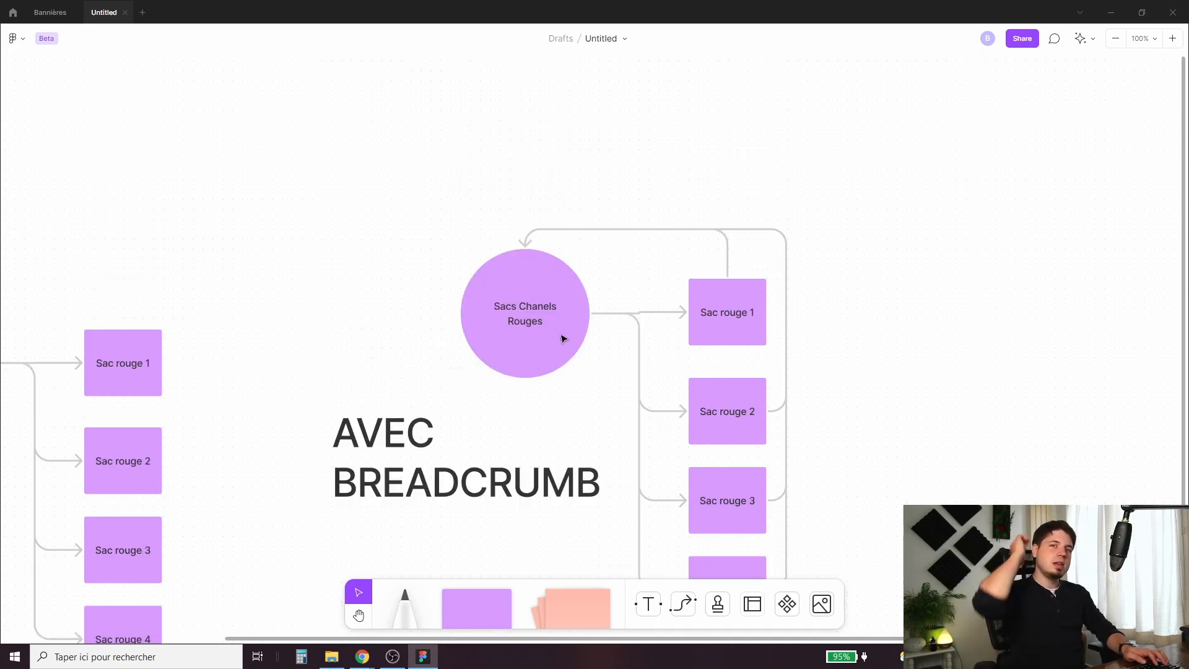
key(alt+Tab)
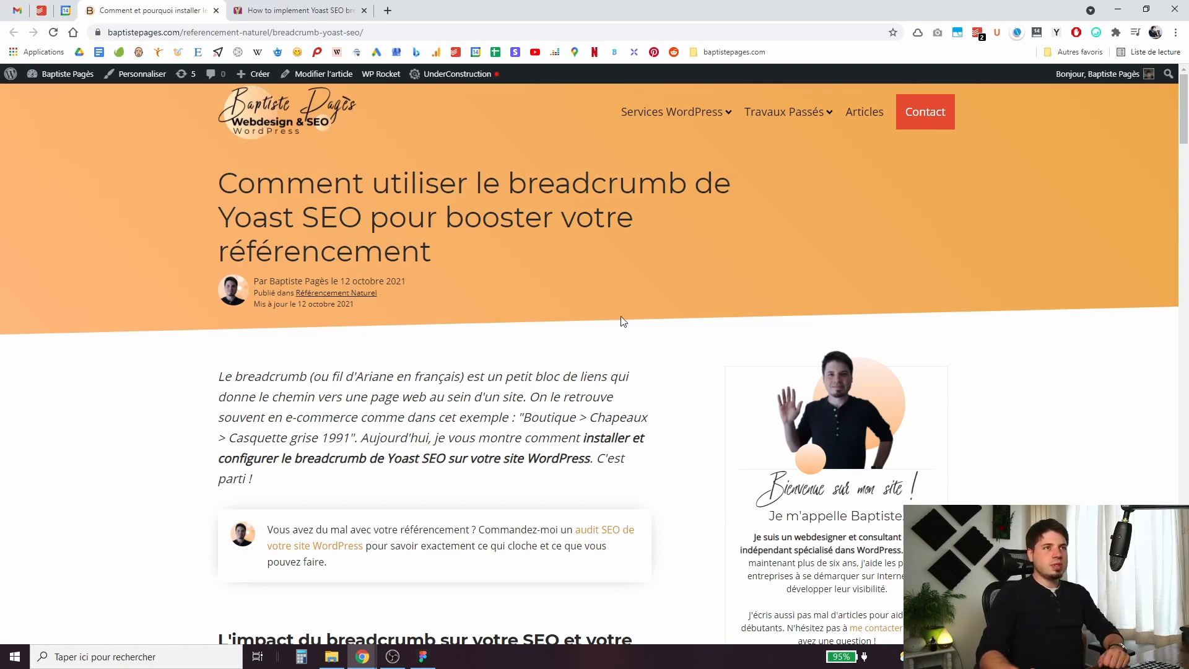
key(alt+Tab)
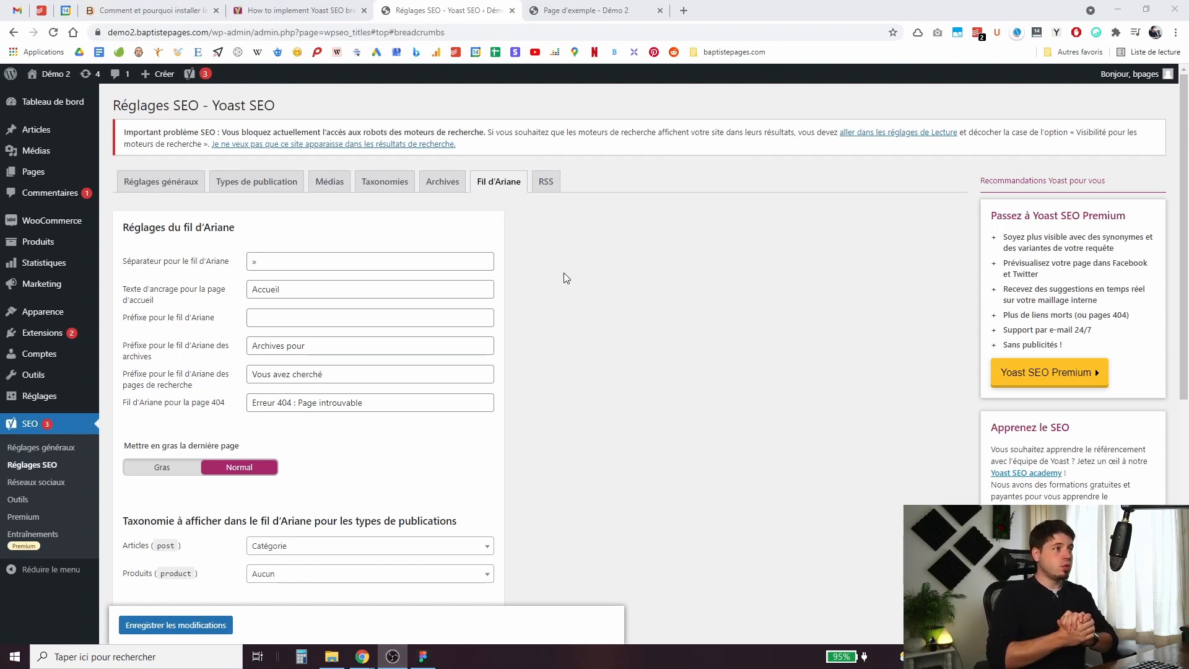
- Set the breadcrumb separator (Séparateur pour le fil d'Ariane) to ">" in the Yoast SEO settings
double_click(254, 262)
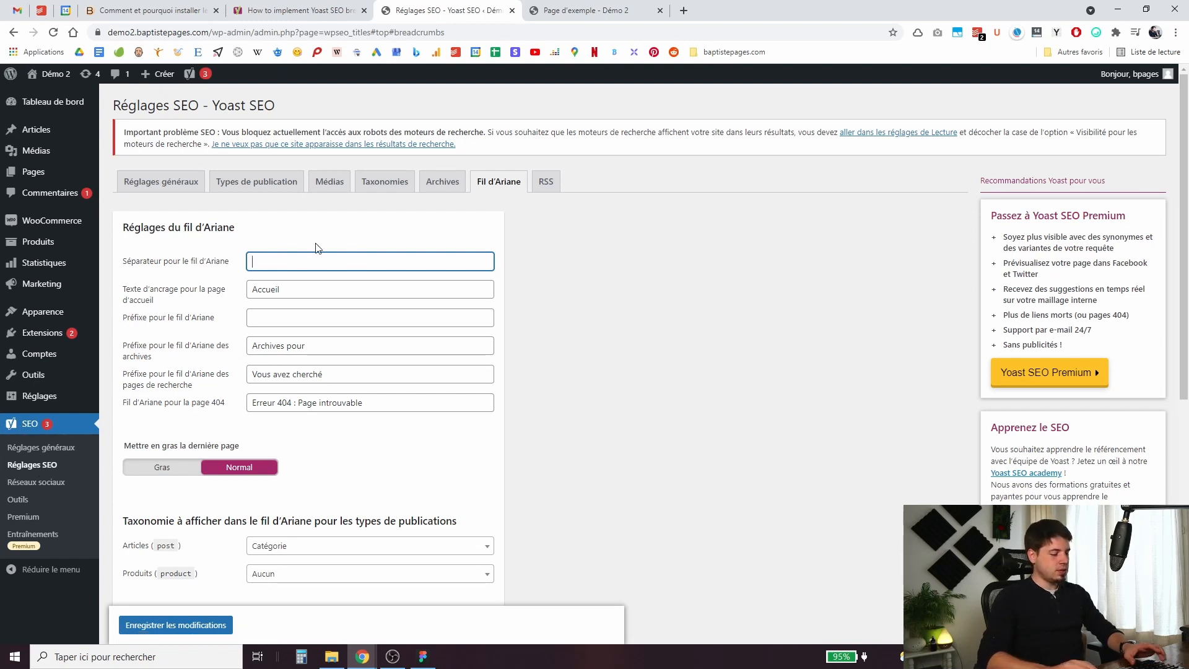
text(>)
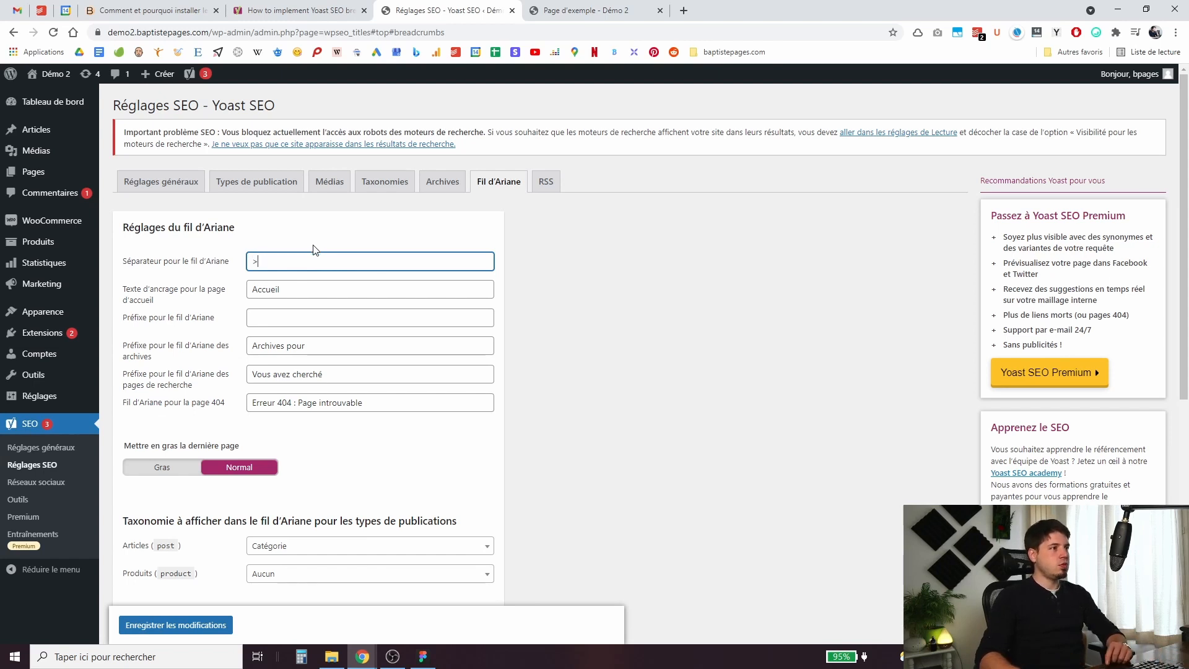
key(Num_Lock)
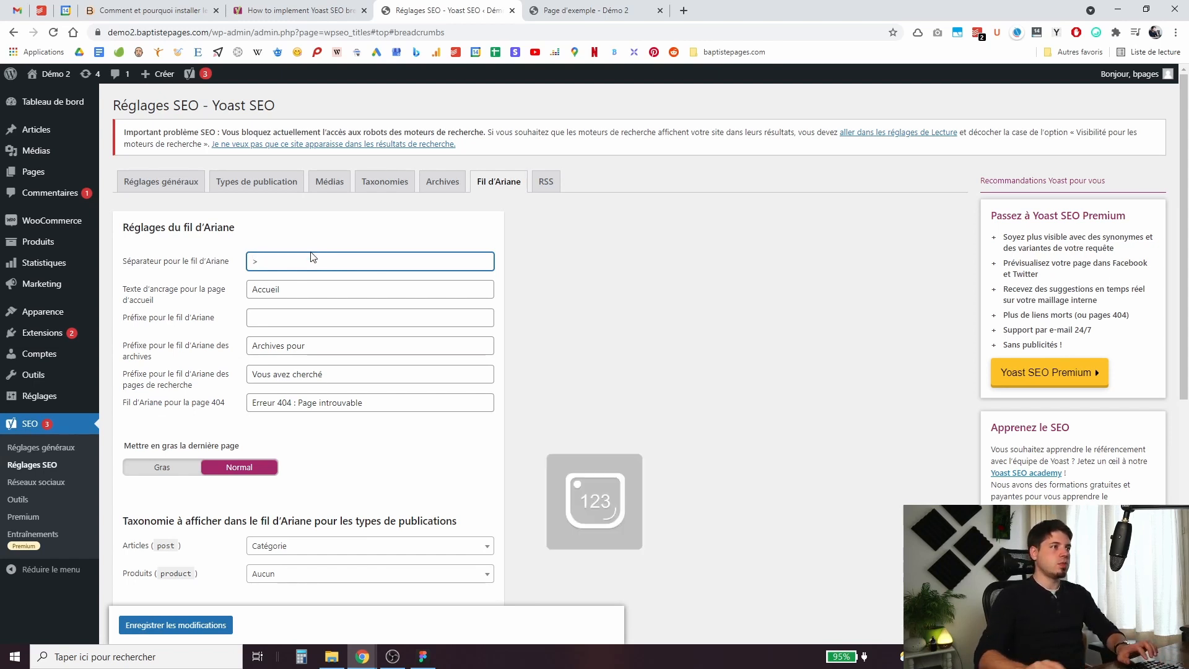
click(577, 308)
- Set the breadcrumb taxonomy for Produits (product) to Catégorie and save the settings
scroll(179, 238, down, 2)
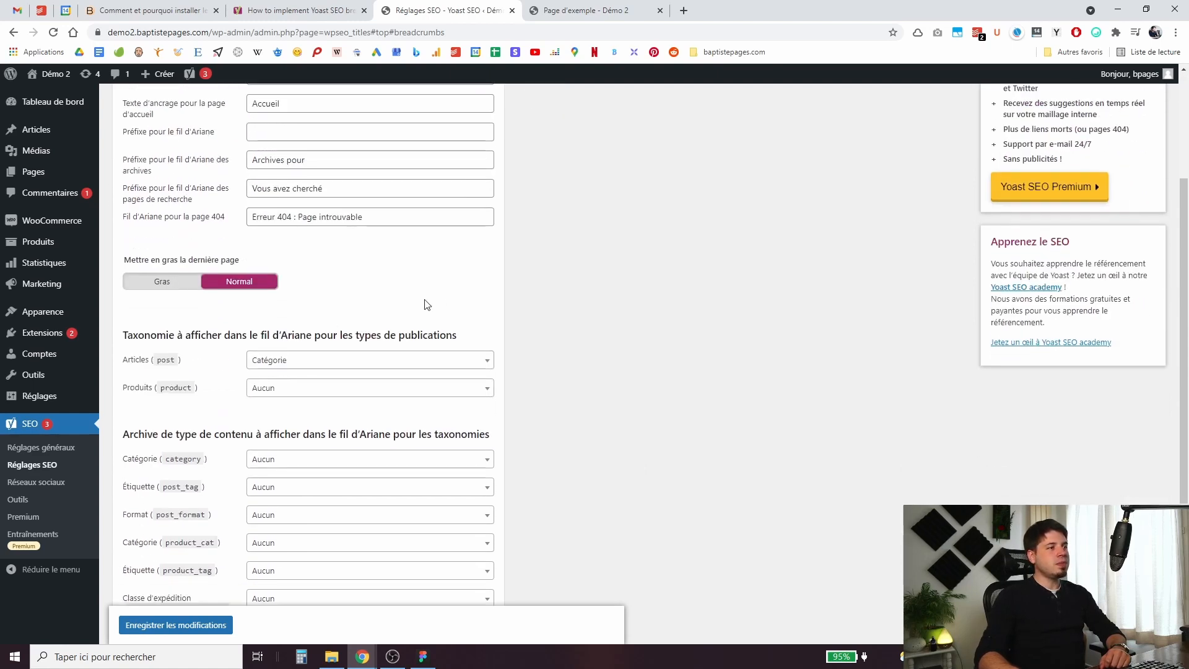
triple_click(182, 396)
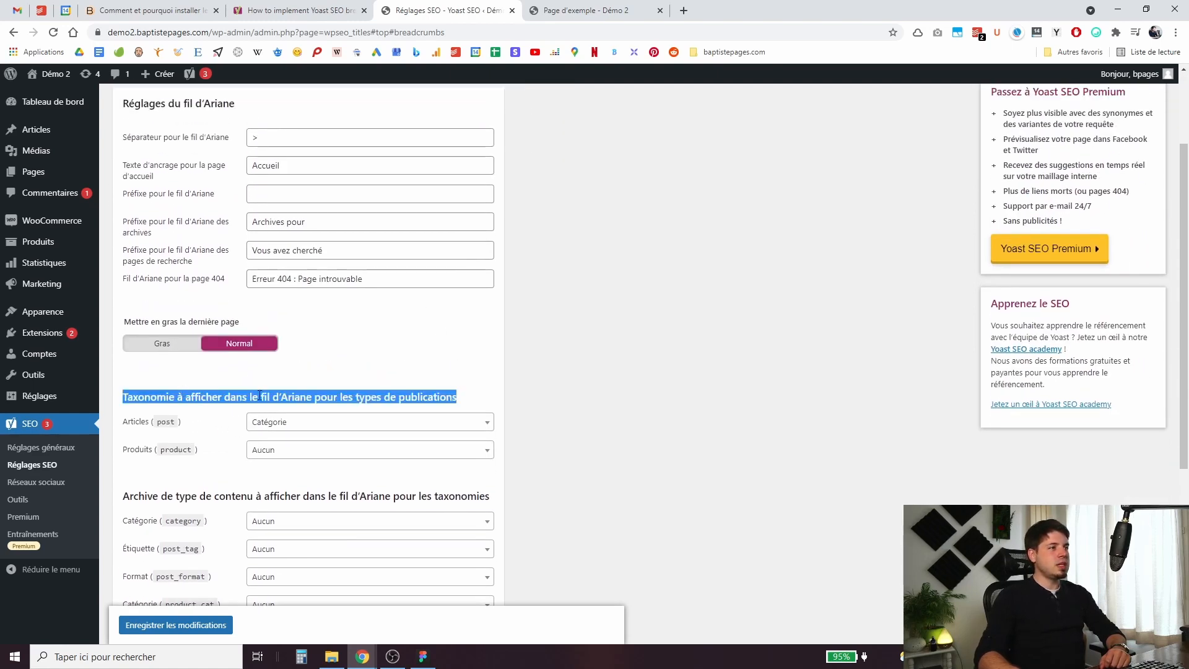
click(538, 397)
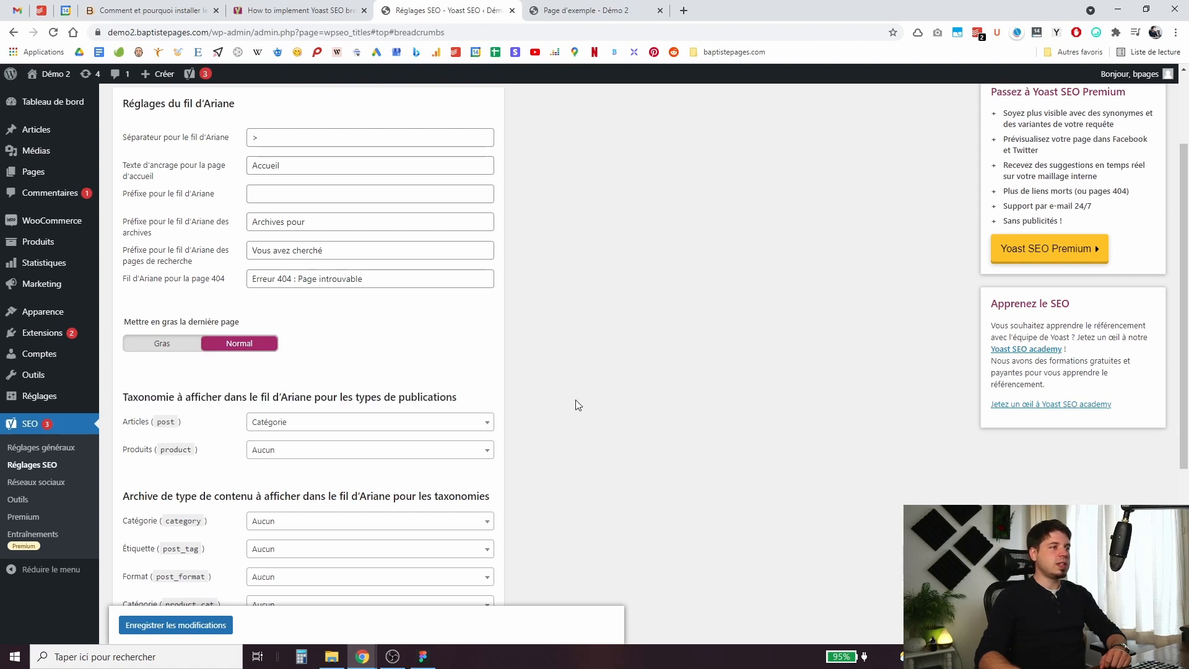
scroll(574, 404, down, 2)
click(281, 323)
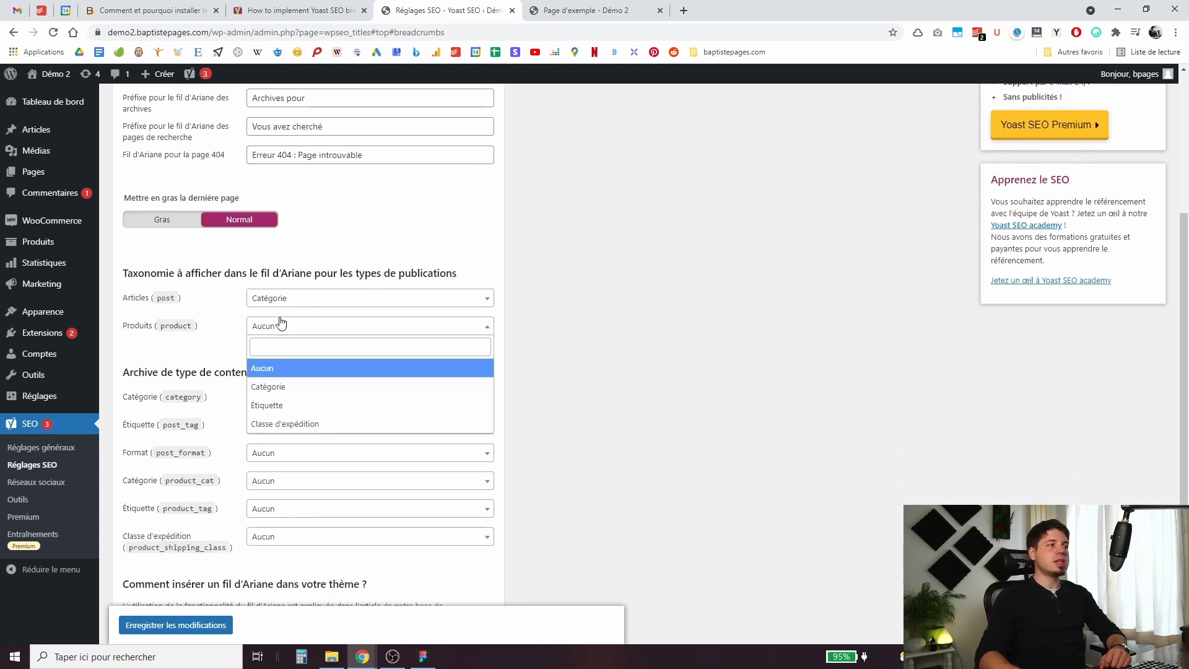
click(571, 336)
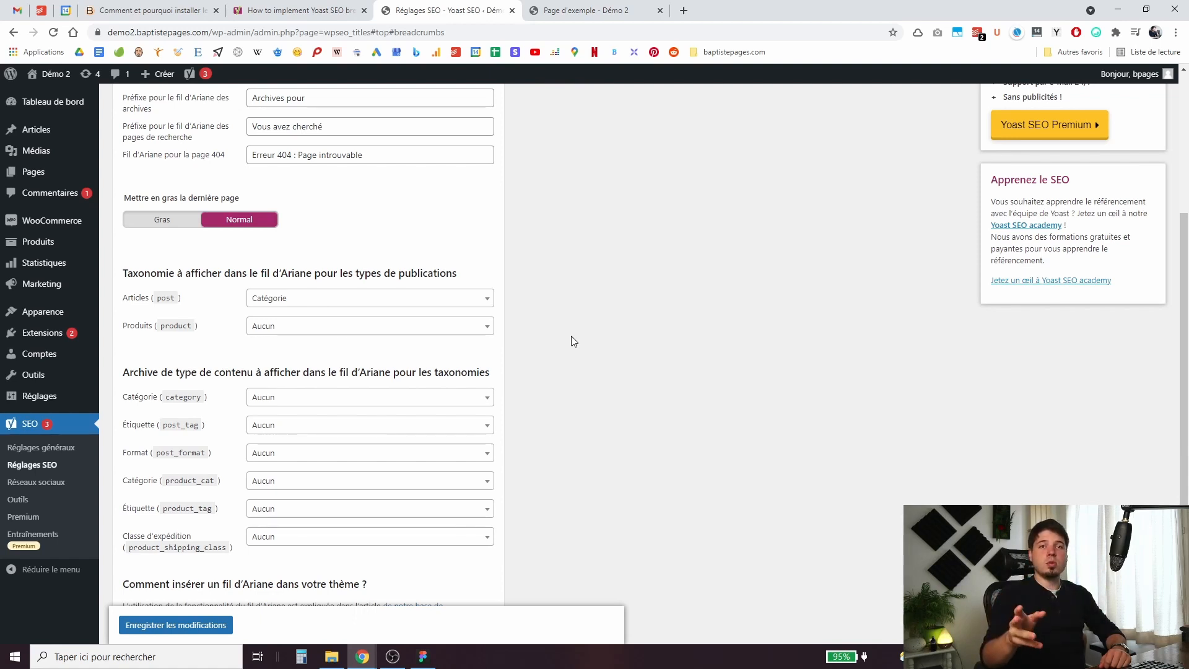
click(468, 328)
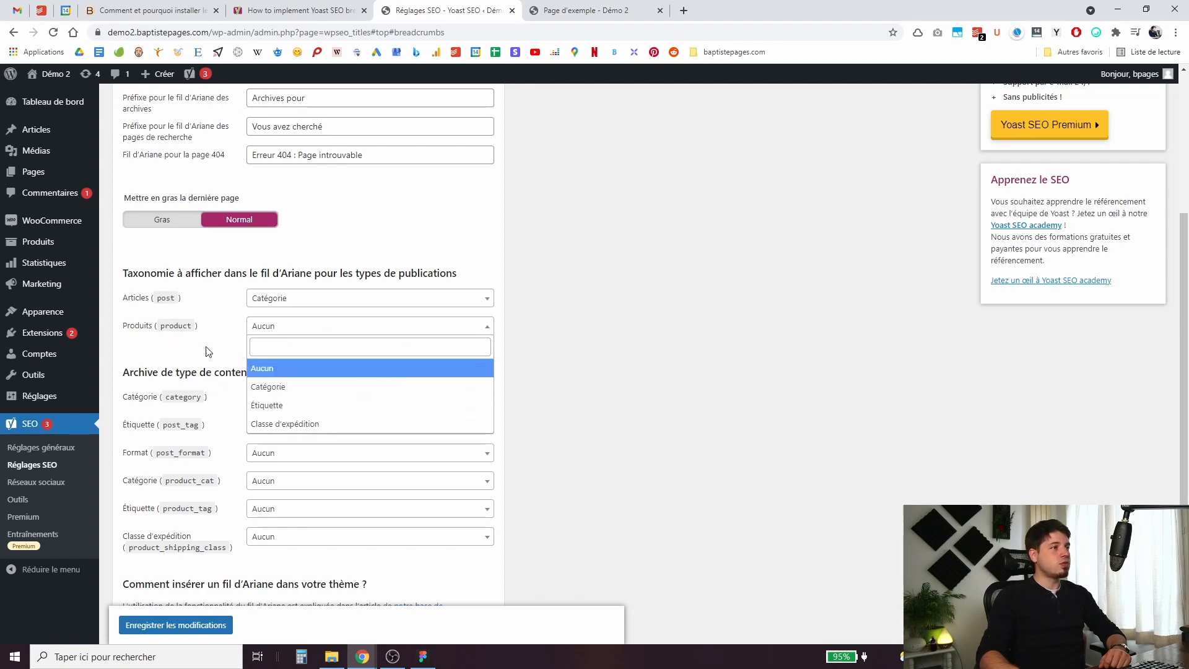
click(285, 385)
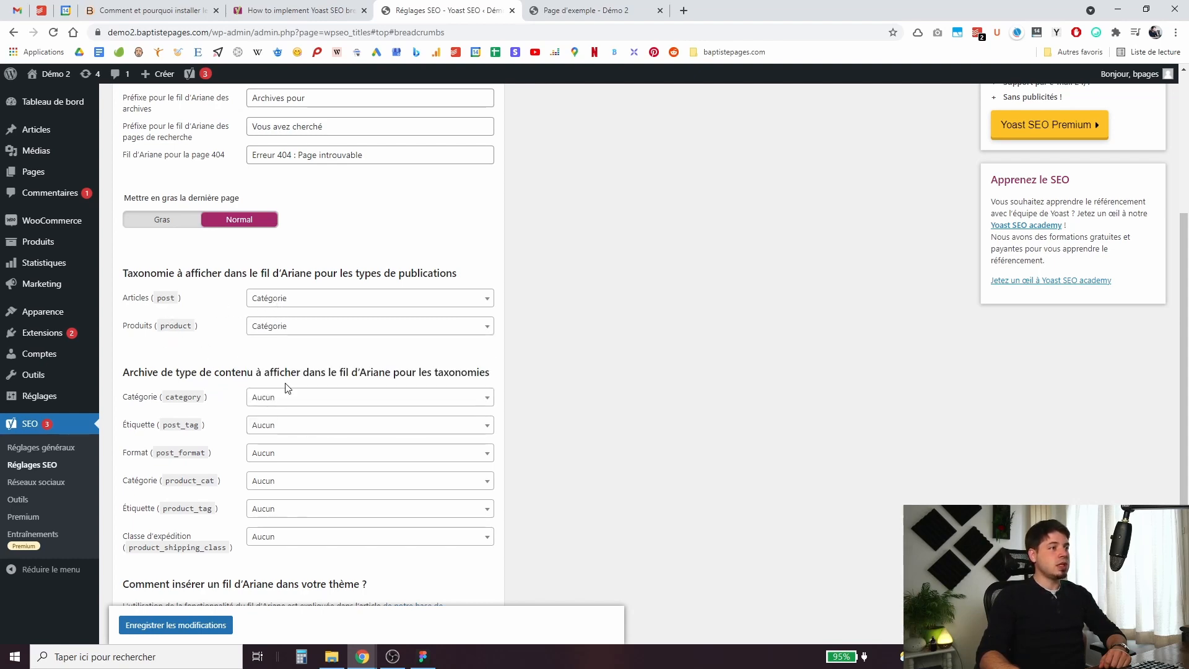
scroll(555, 361, down, 3)
click(172, 584)
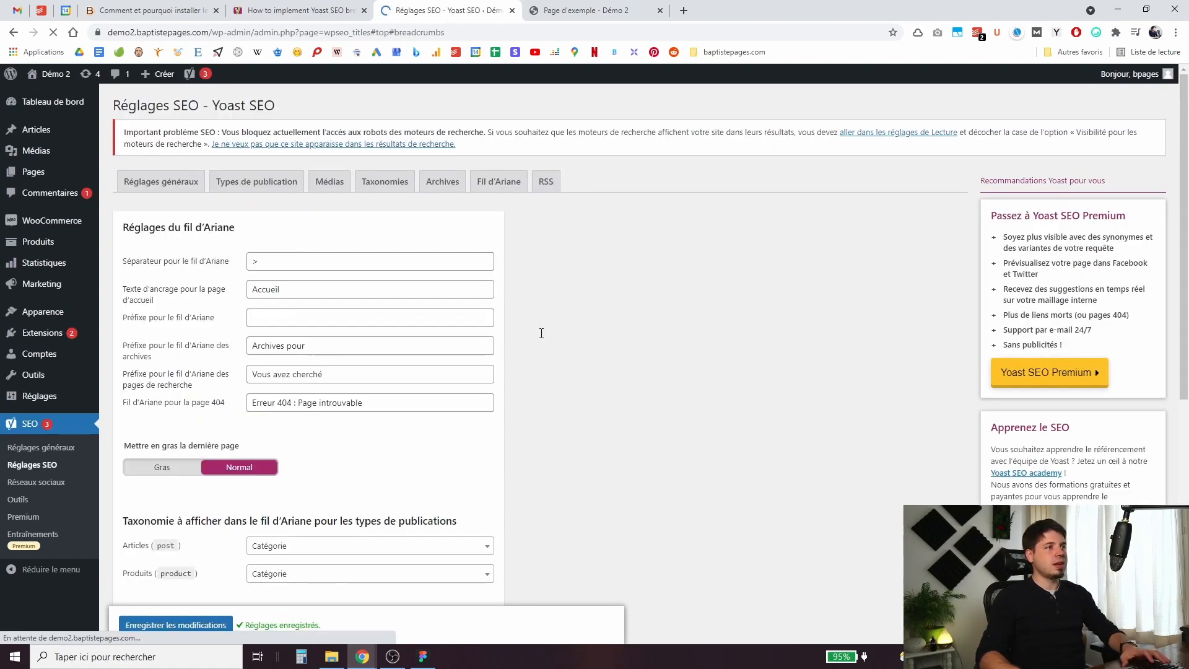
- Read the section on inserting a breadcrumb in the theme, including the note on its activation setting
scroll(239, 384, down, 3)
scroll(240, 385, down, 3)
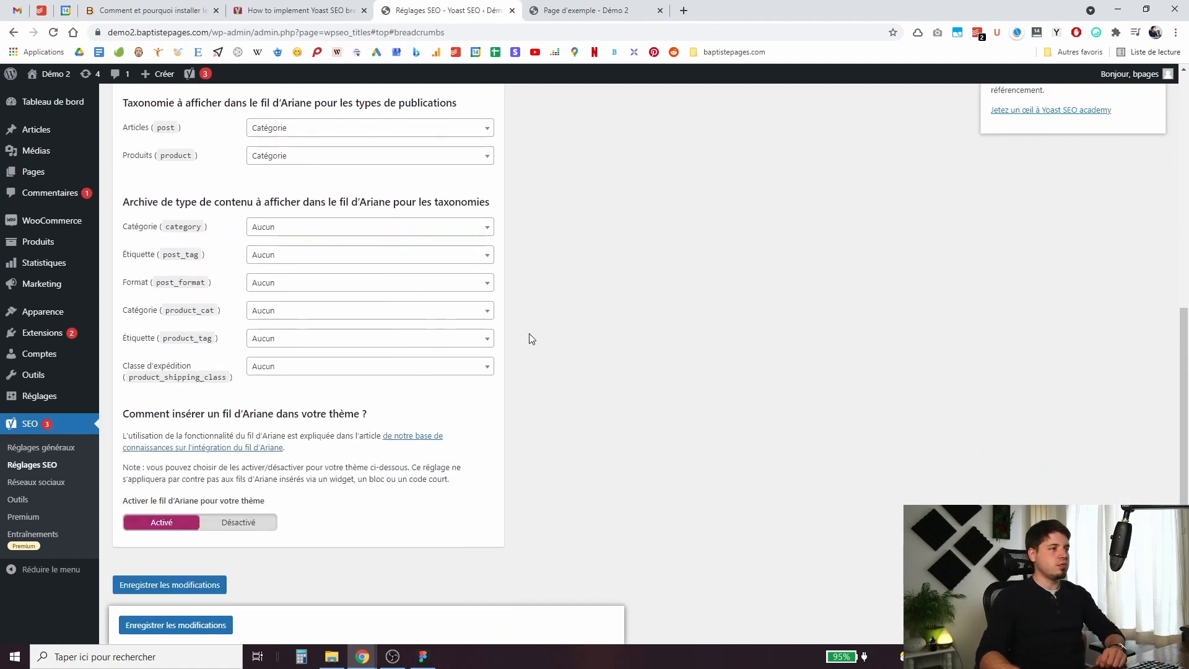
drag(122, 414, 367, 415)
triple_click(180, 436)
triple_click(167, 468)
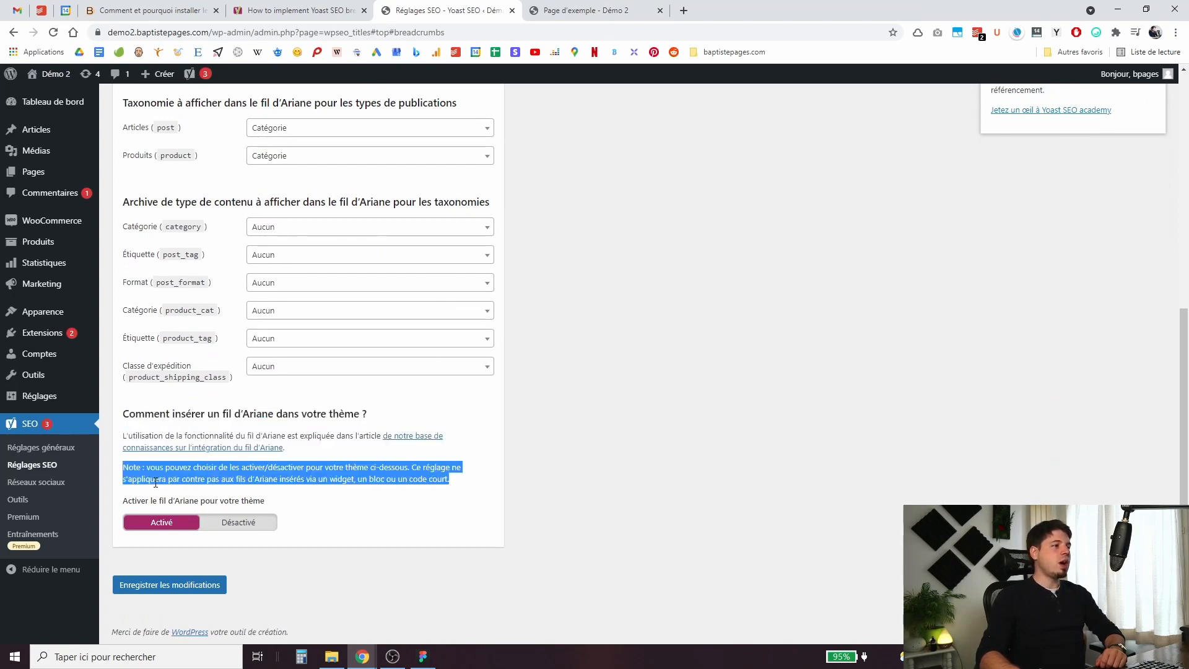
triple_click(195, 476)
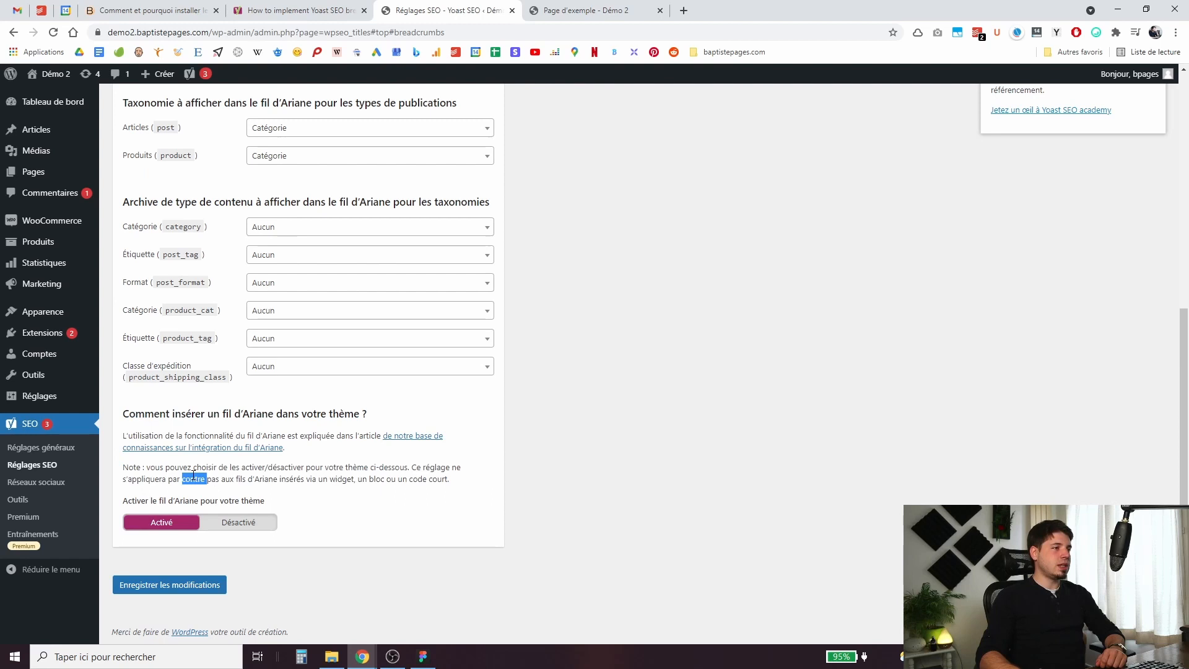
click(318, 495)
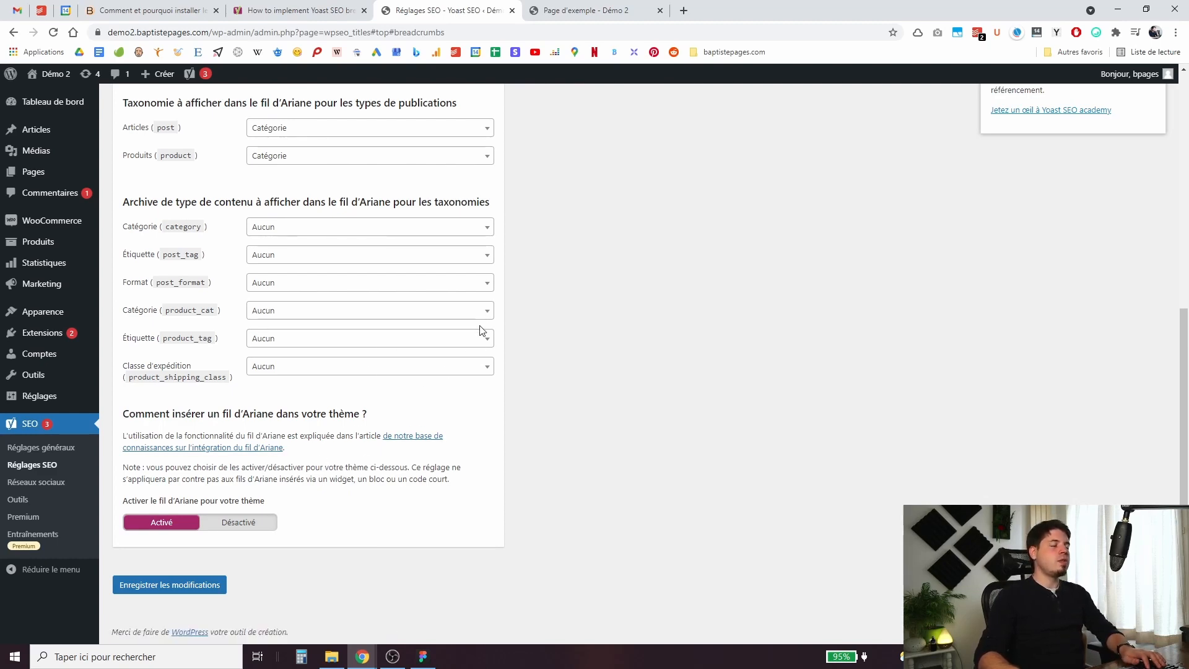
- Check the Page d'exemple on the demo site from header to footer for places where a breadcrumb could appear
click(581, 6)
click(489, 6)
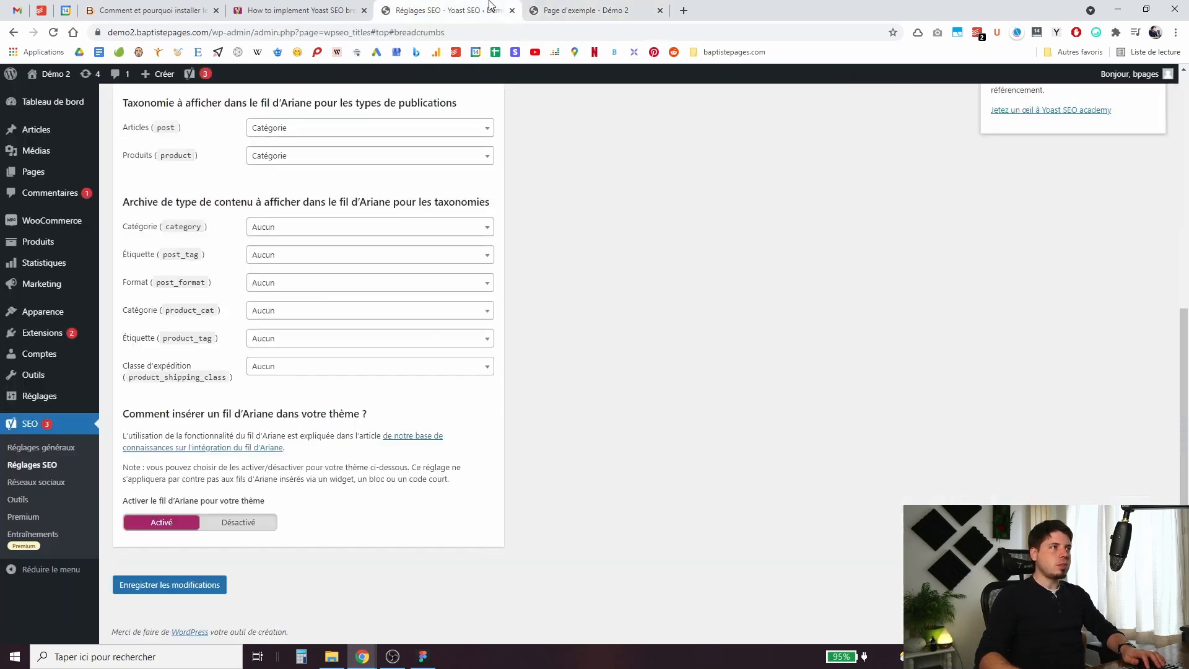
click(566, 8)
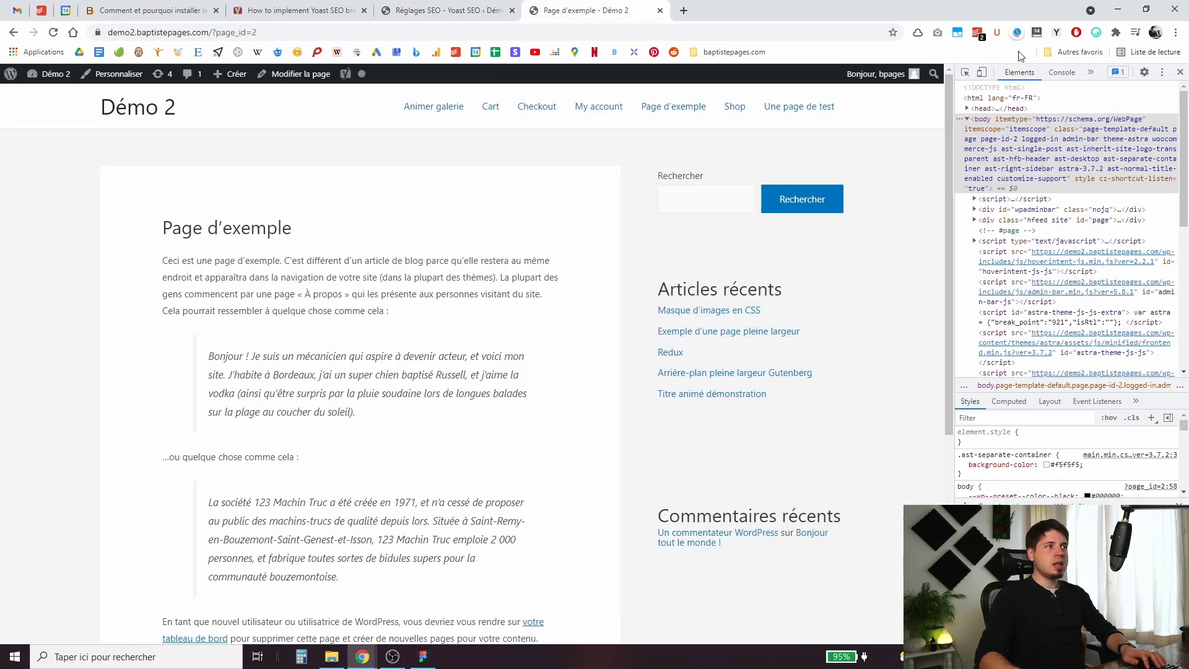
scroll(228, 231, down, 6)
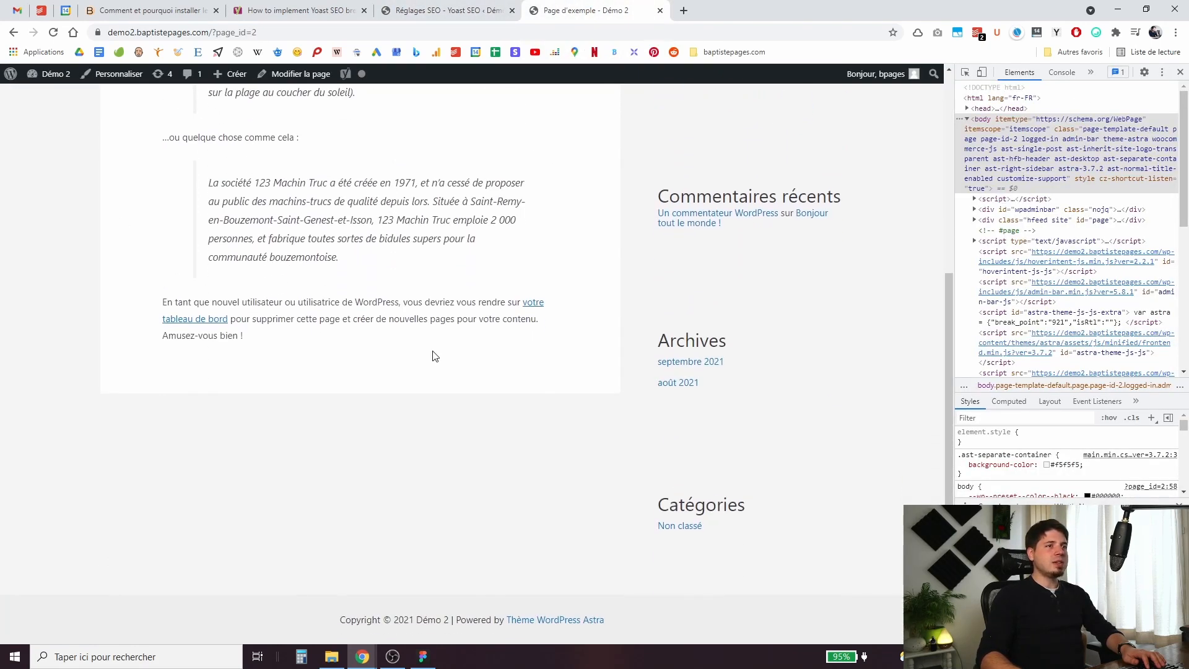
scroll(460, 355, up, 6)
scroll(380, 331, down, 5)
scroll(393, 435, up, 5)
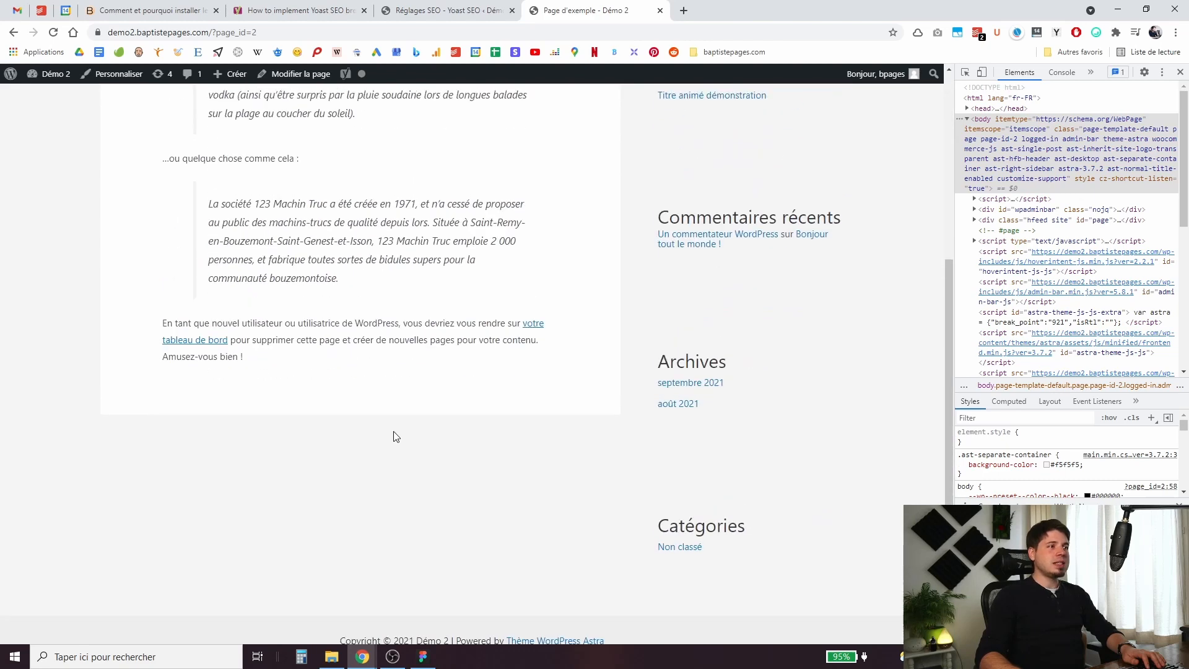
scroll(396, 398, down, 5)
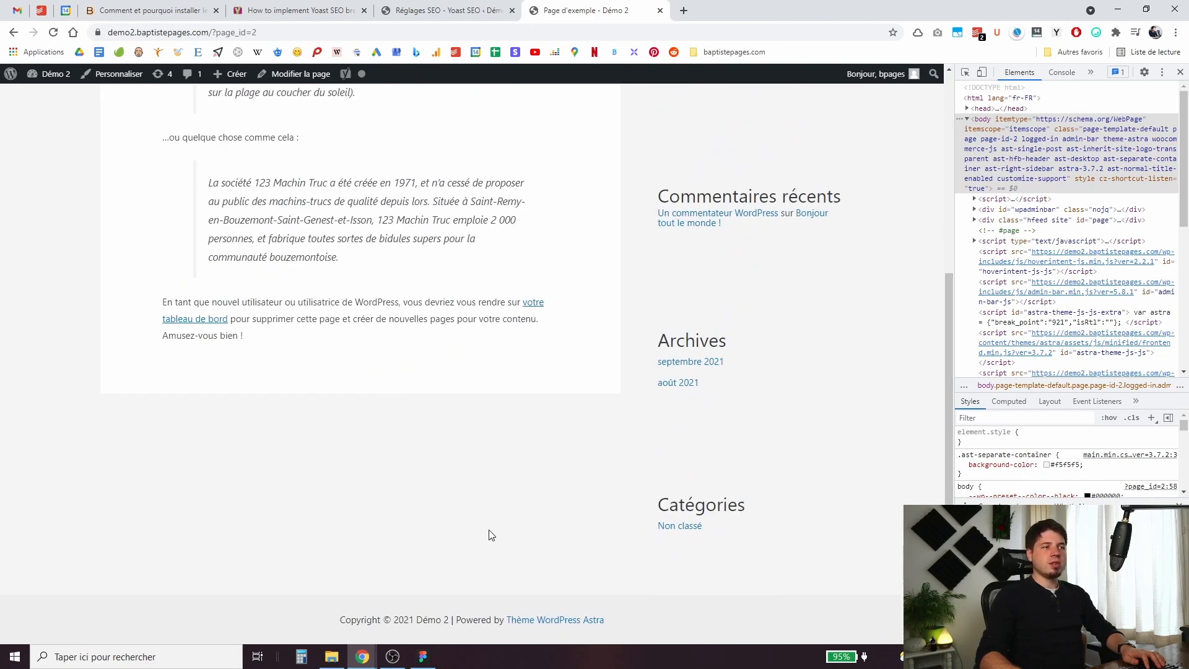
right_click(259, 599)
click(164, 584)
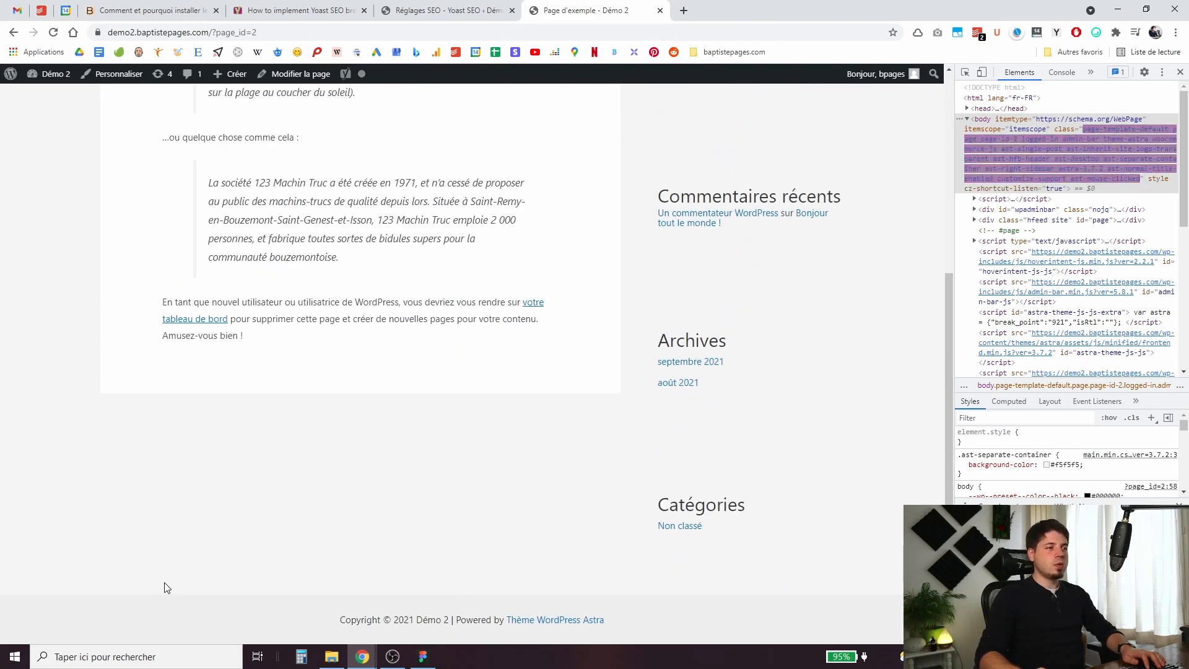
scroll(340, 189, up, 5)
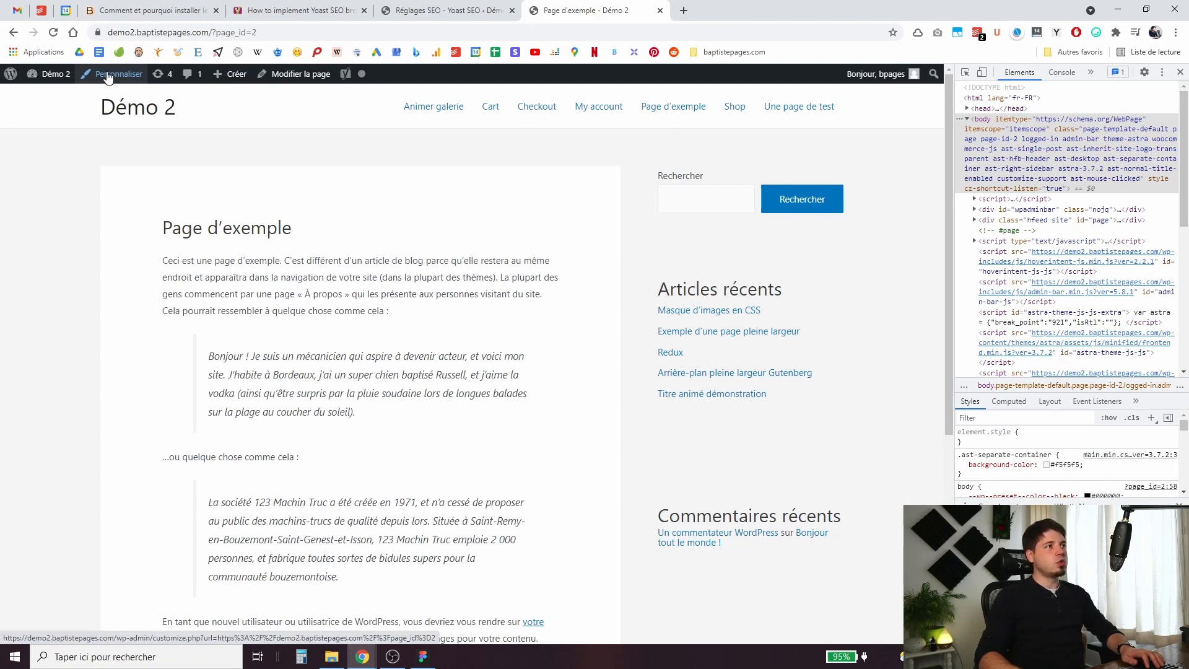
- Look up the [wpseo_breadcrumb] shortcode in the Yoast help article and return to the Page d'exemple
click(405, 11)
scroll(403, 284, up, 6)
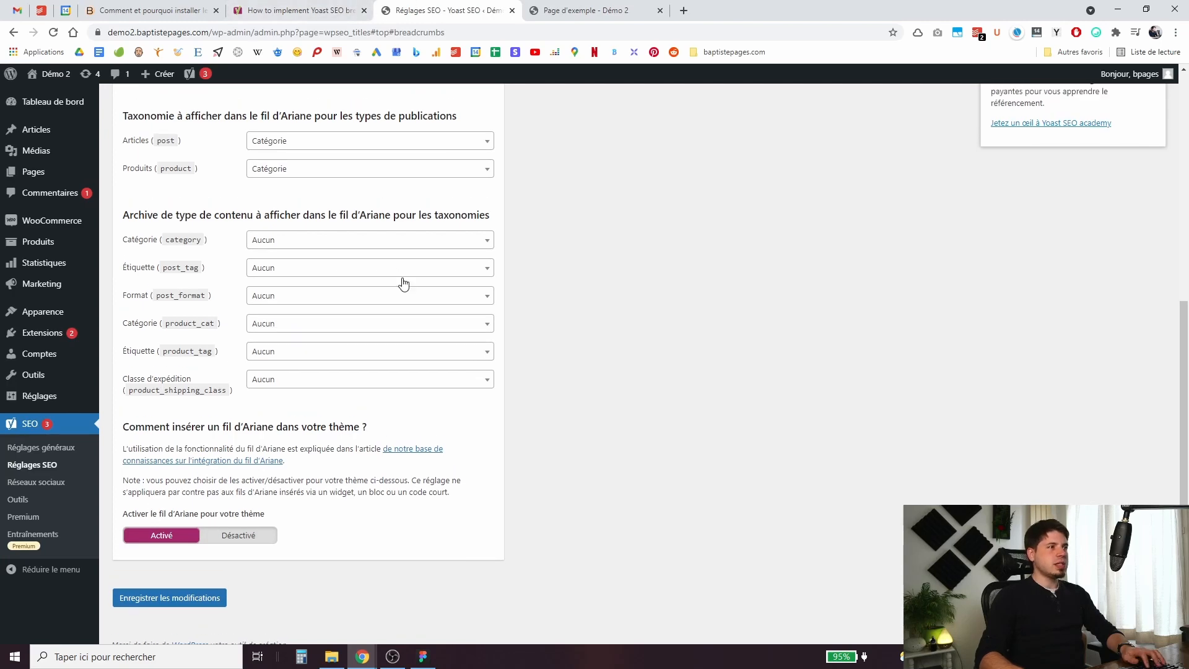
key(ctrl+shift+Tab)
drag(276, 463, 381, 459)
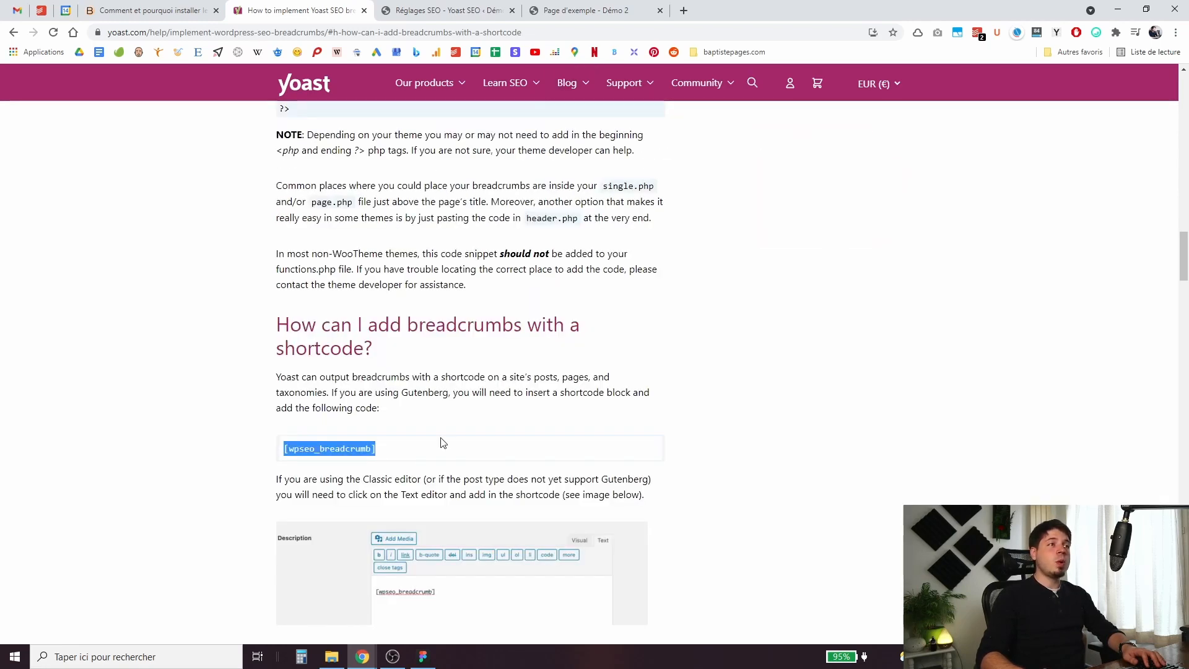
click(581, 8)
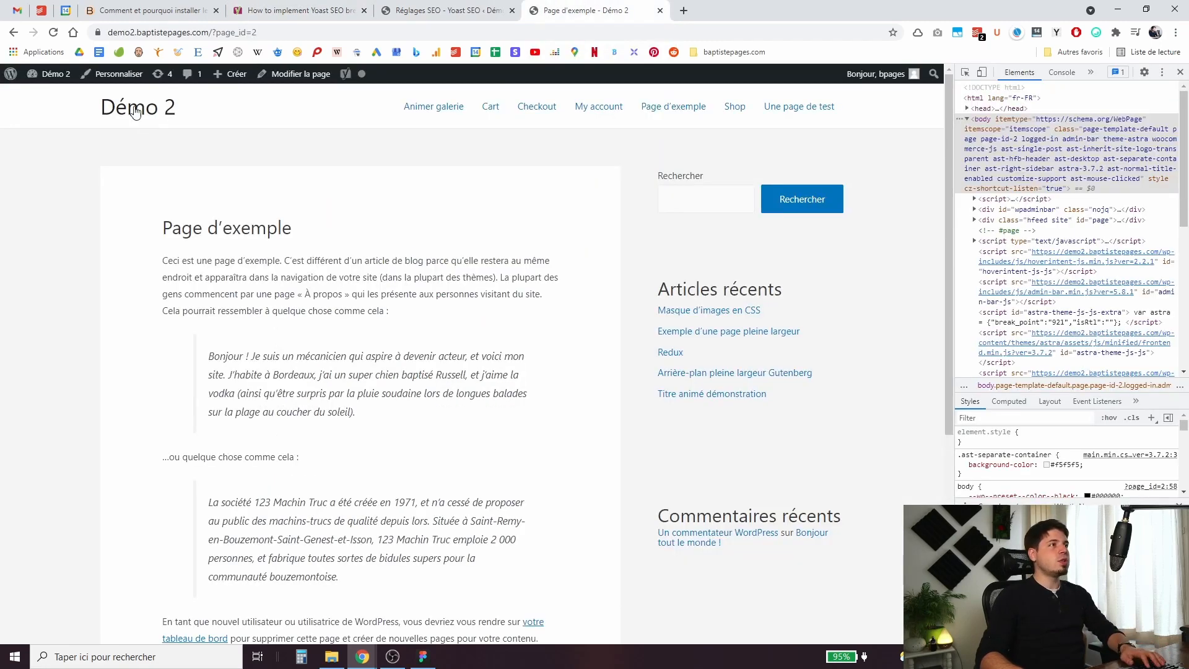
- Open the theme customizer's Fil d'Ariane settings and set the breadcrumb's header position to À l'intérieur
click(112, 76)
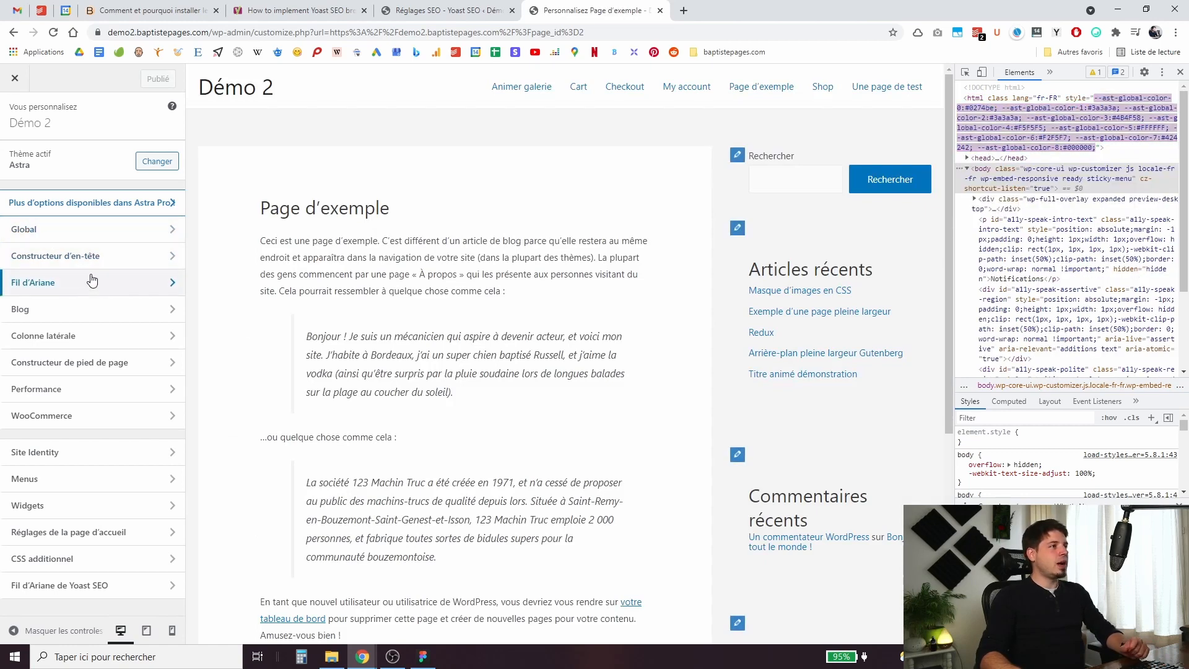
click(102, 286)
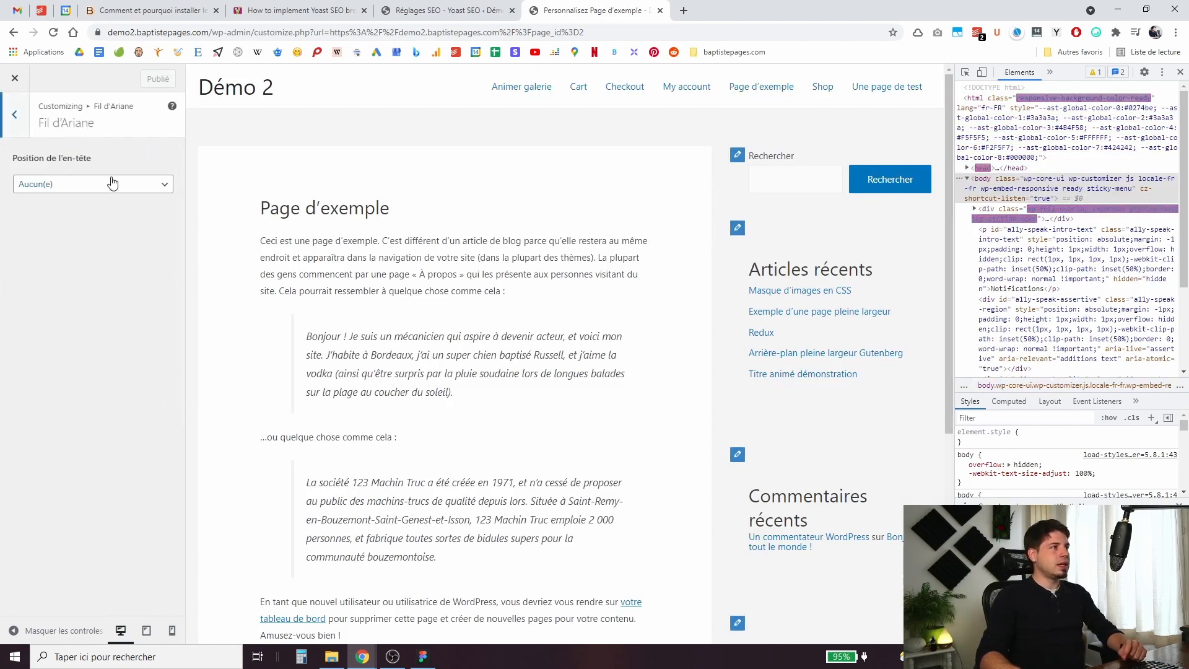
click(93, 184)
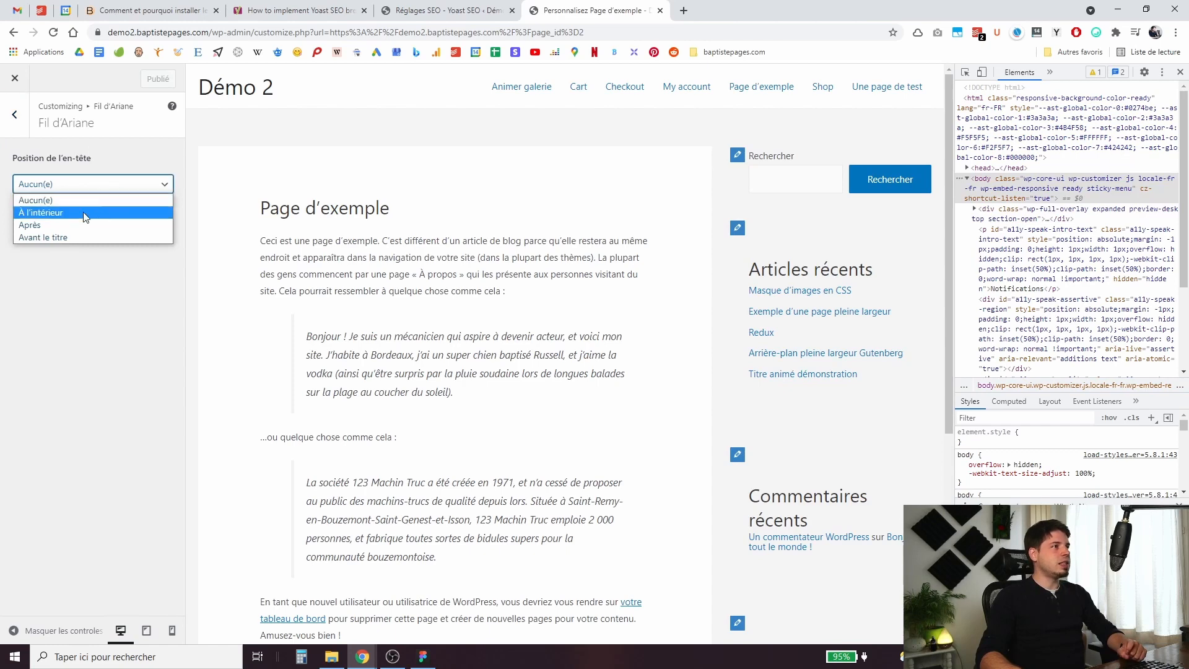
click(67, 184)
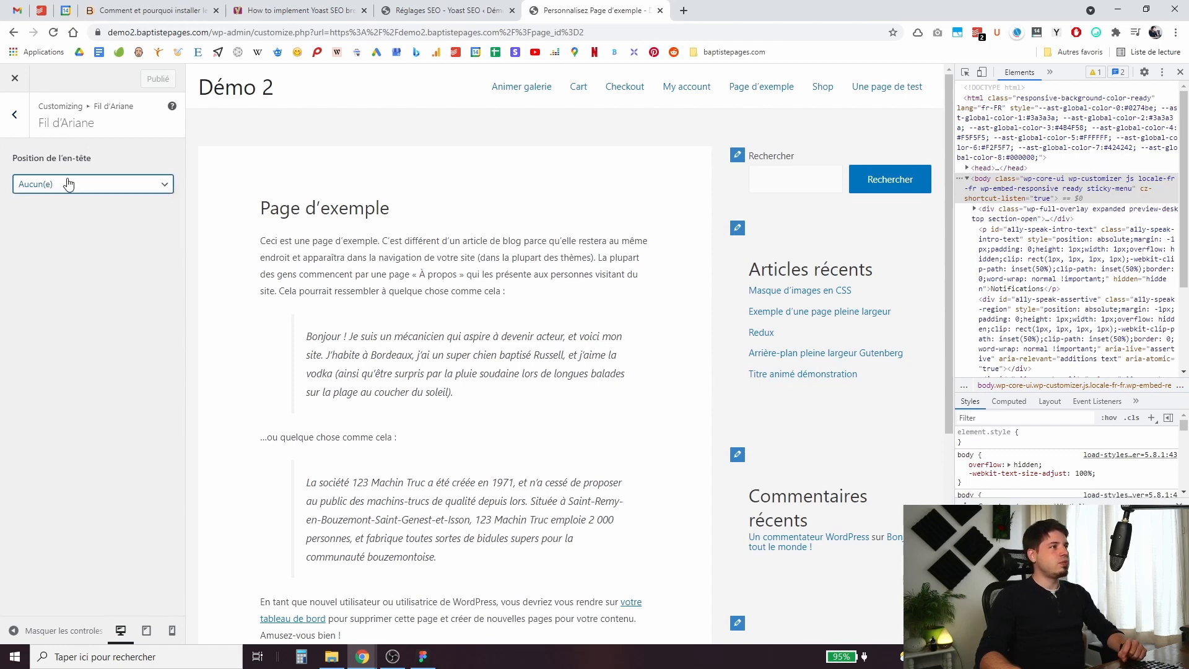
click(106, 186)
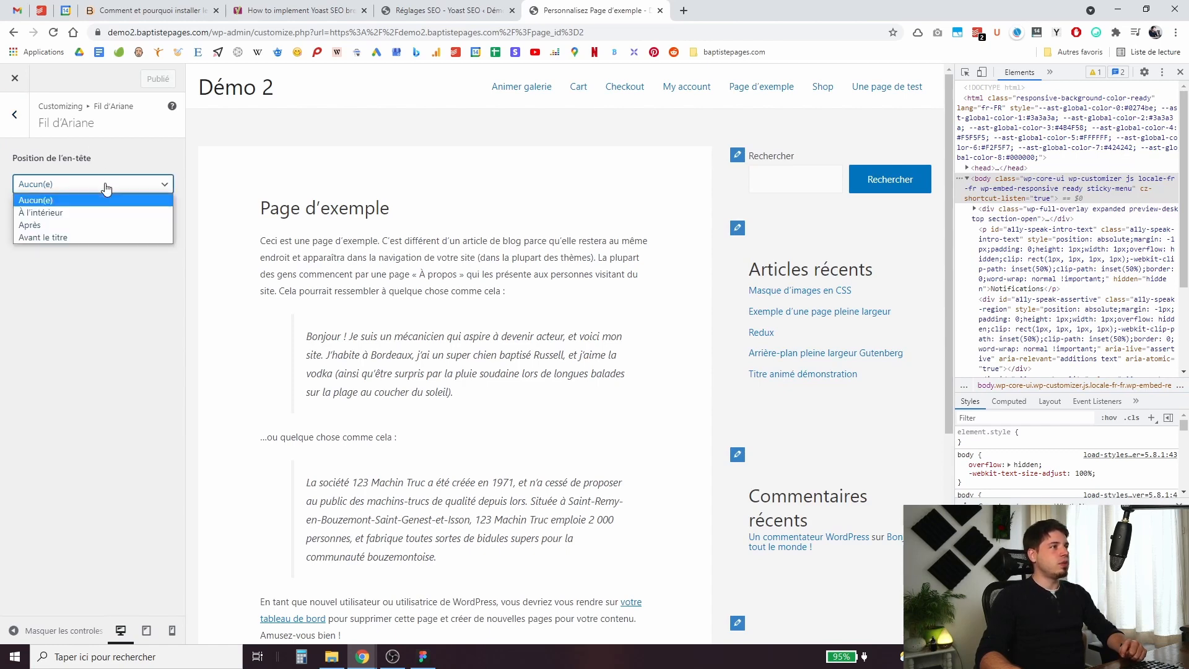
click(73, 213)
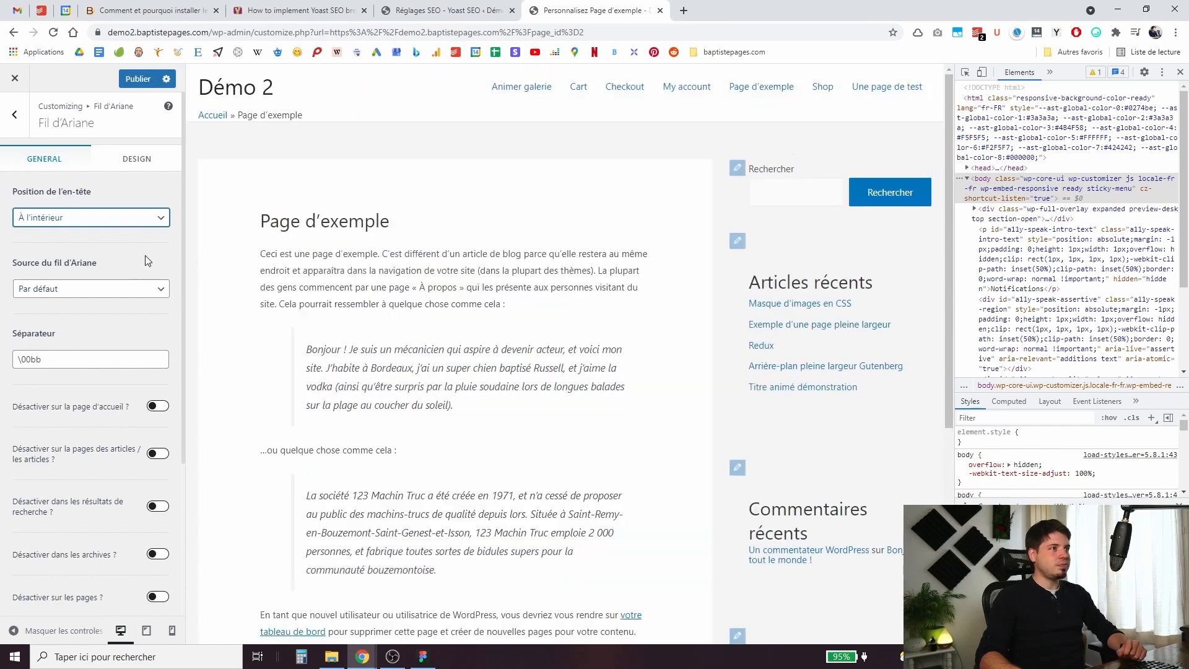
scroll(273, 320, down, 5)
scroll(272, 320, up, 5)
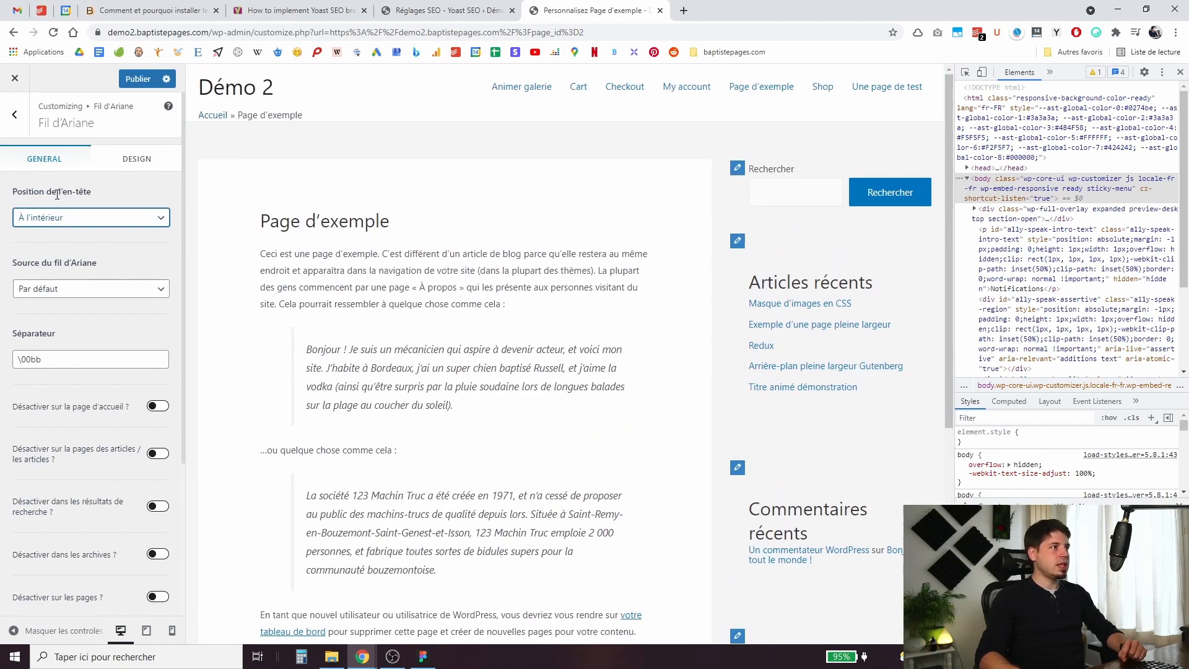
- Set the breadcrumb's header position to Après with Yoast SEO Breadcrumbs as its source, then publish and return to the page
click(58, 218)
click(55, 265)
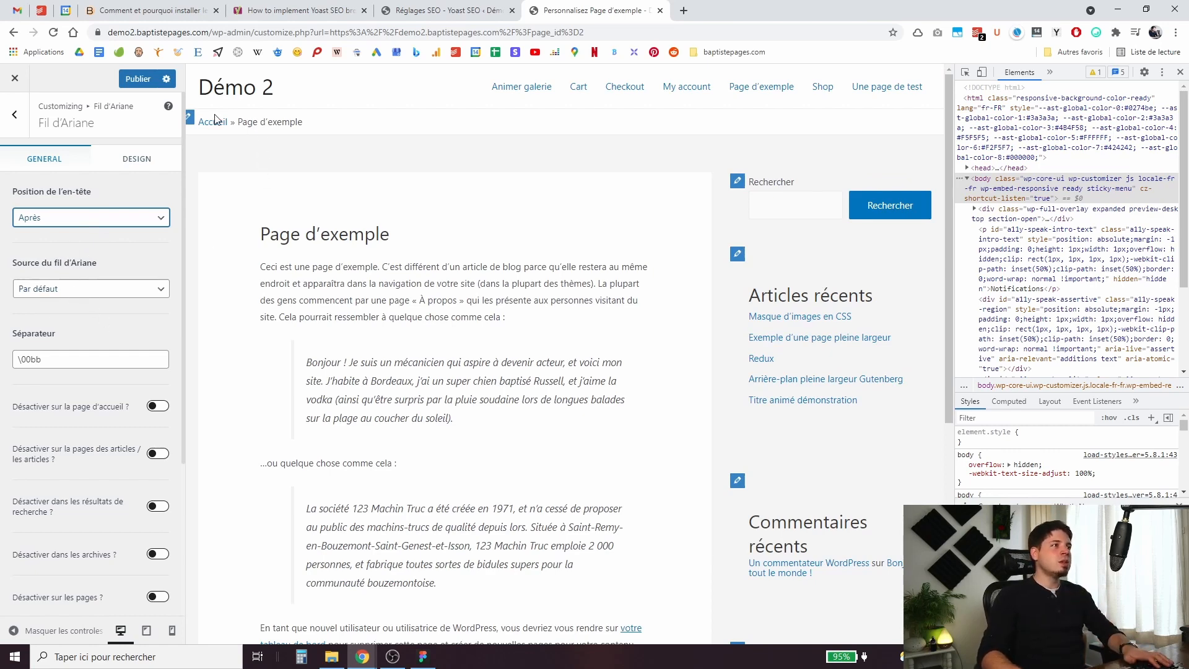
click(50, 291)
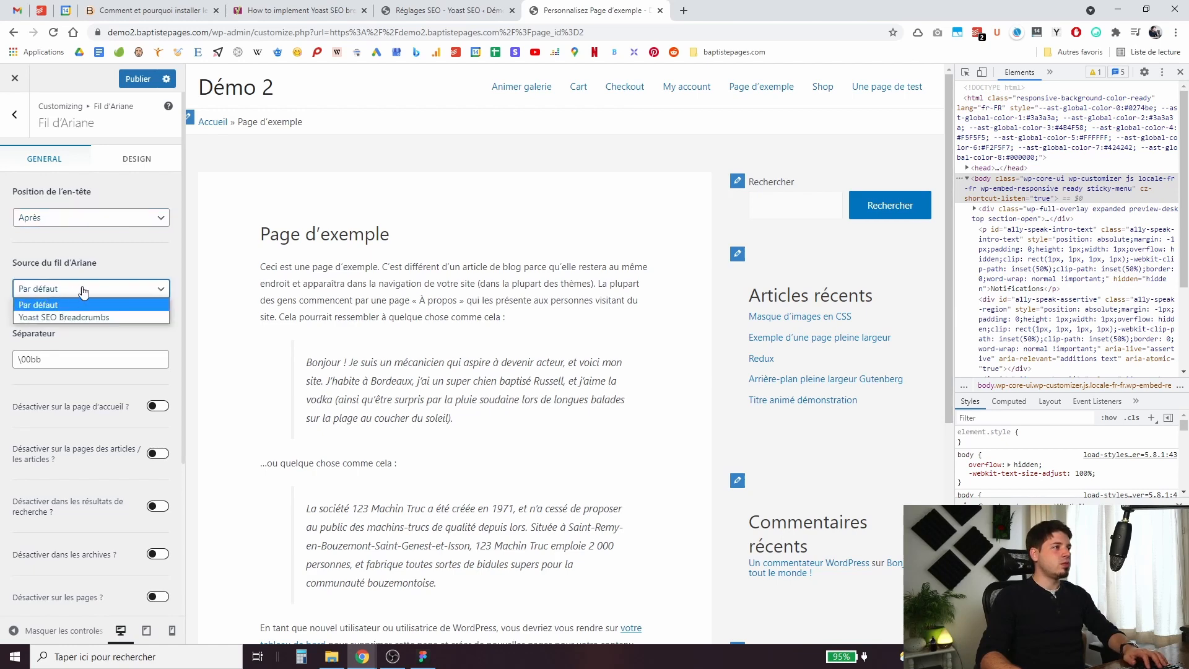
click(53, 316)
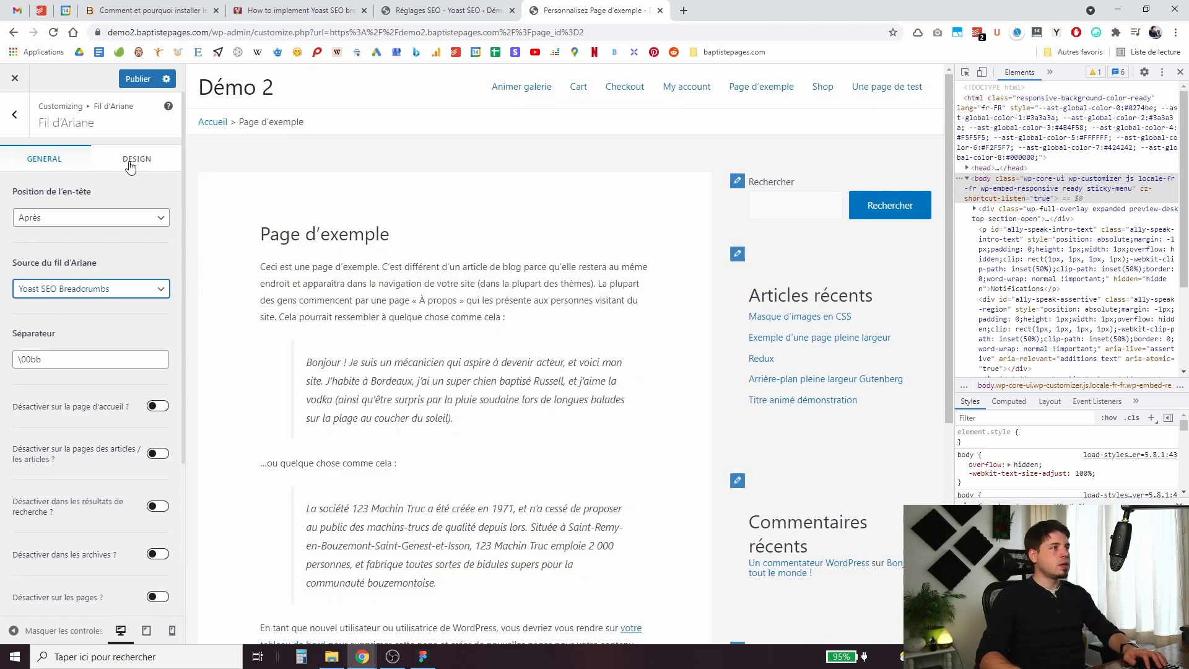
click(138, 79)
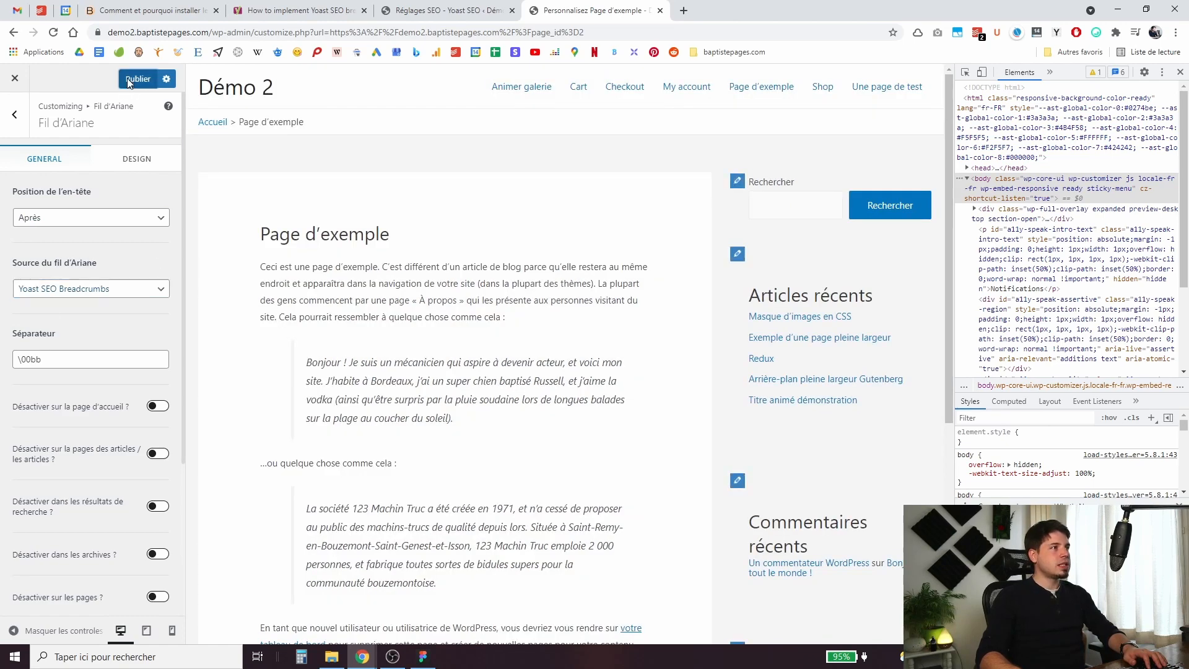
click(17, 78)
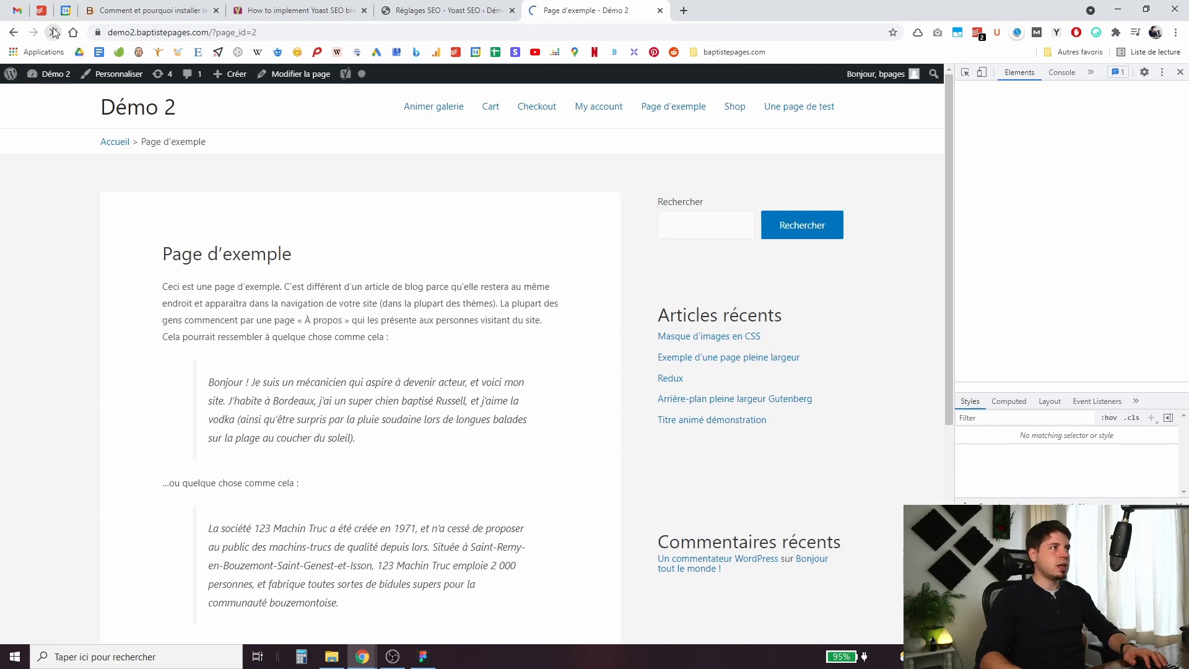
- Examine the breadcrumb trail on the Page d'exemple, including its final element for the current page
triple_click(148, 144)
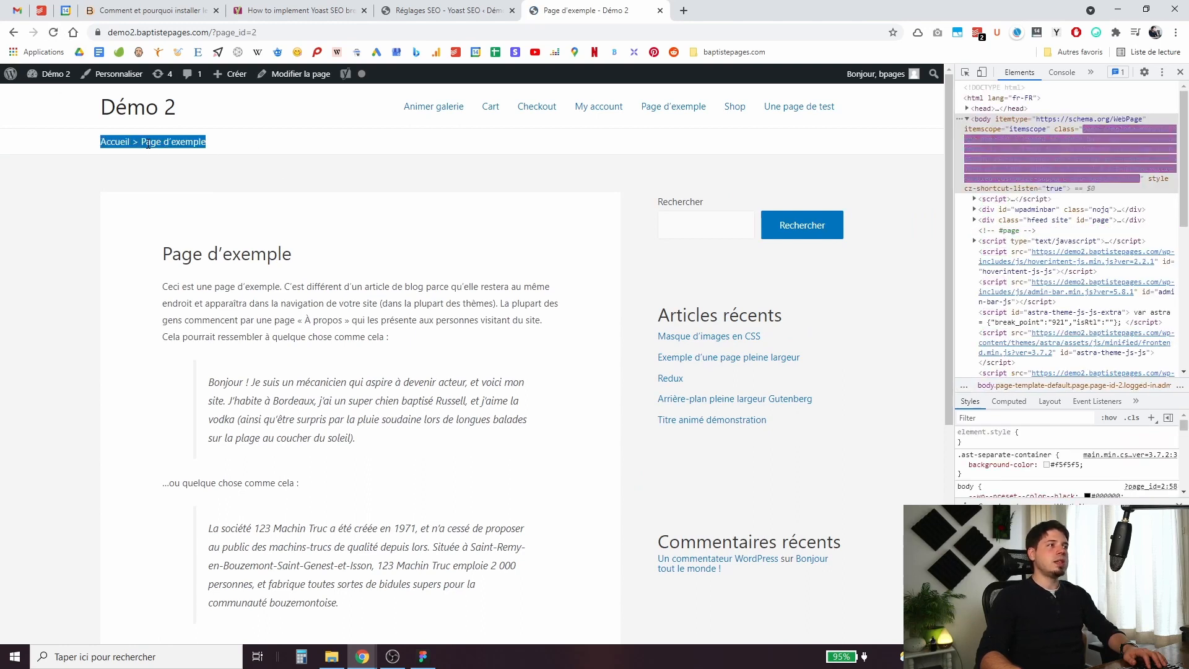
click(187, 162)
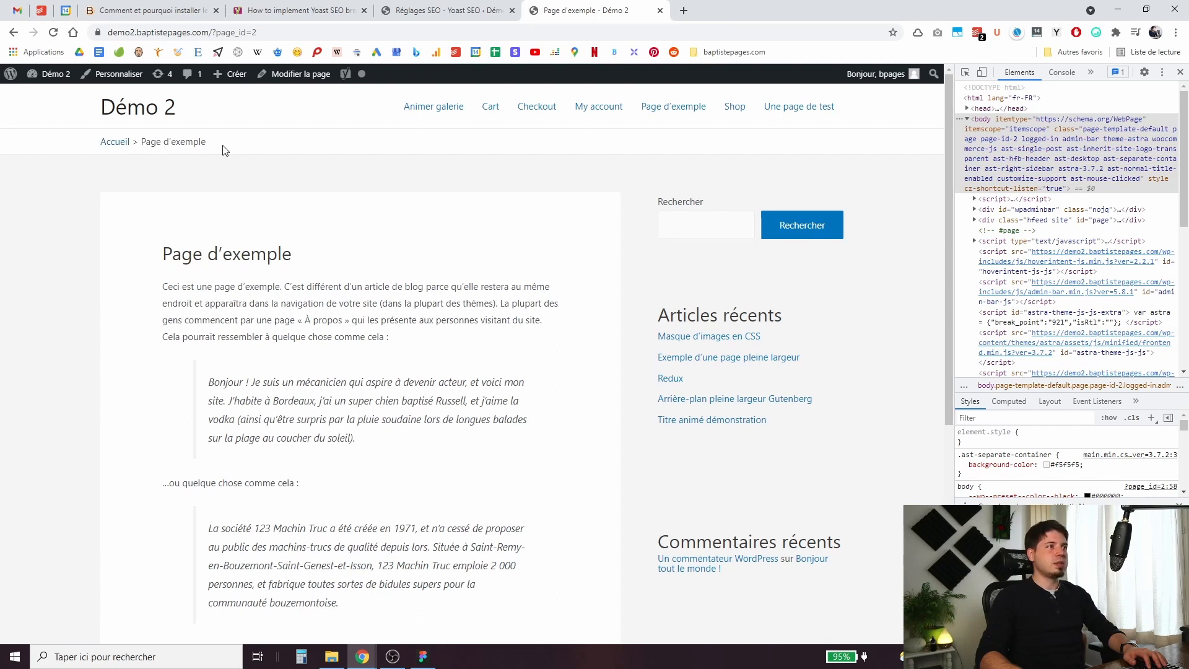
drag(143, 142, 226, 144)
click(265, 162)
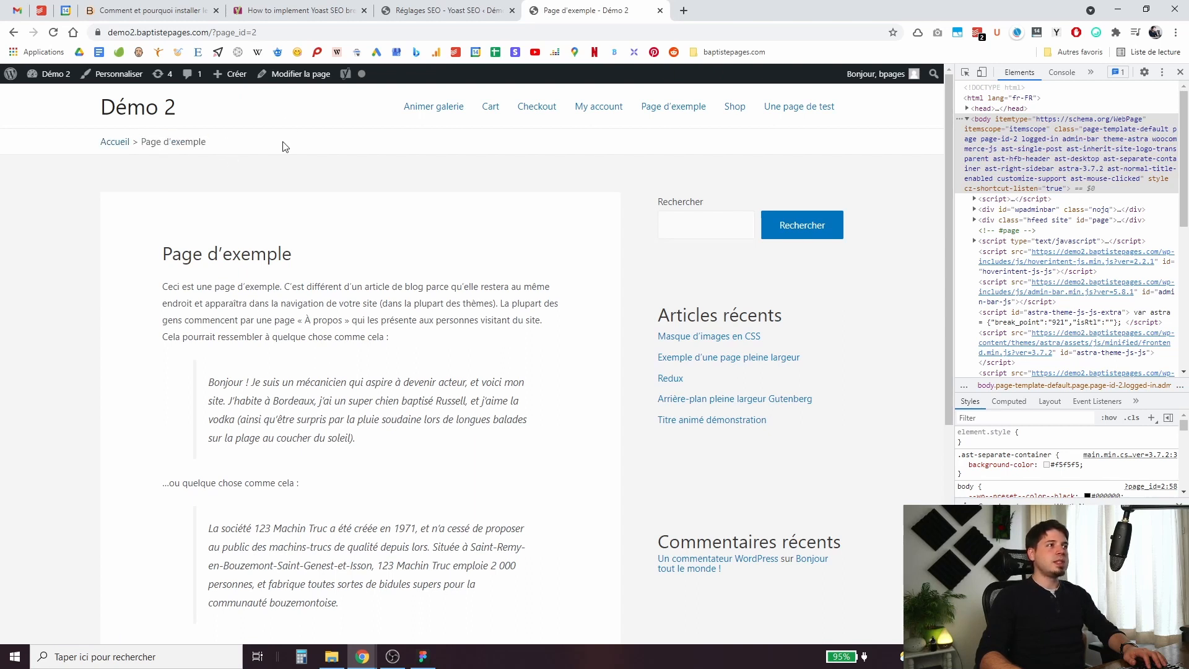
drag(142, 143, 218, 147)
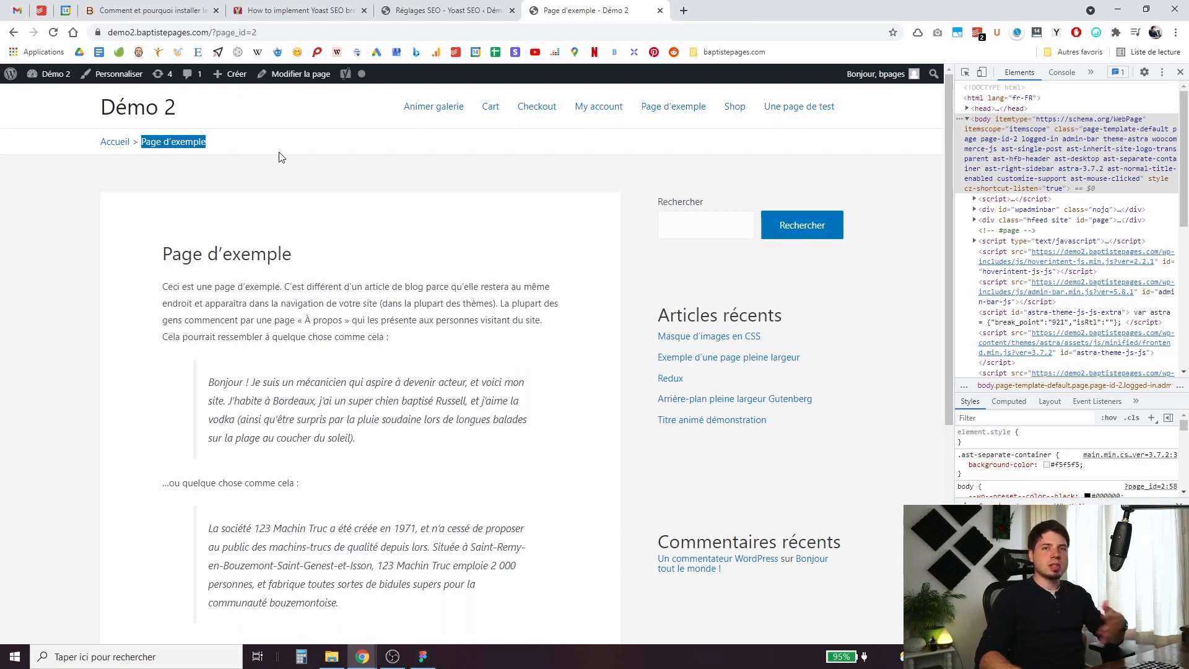
click(257, 152)
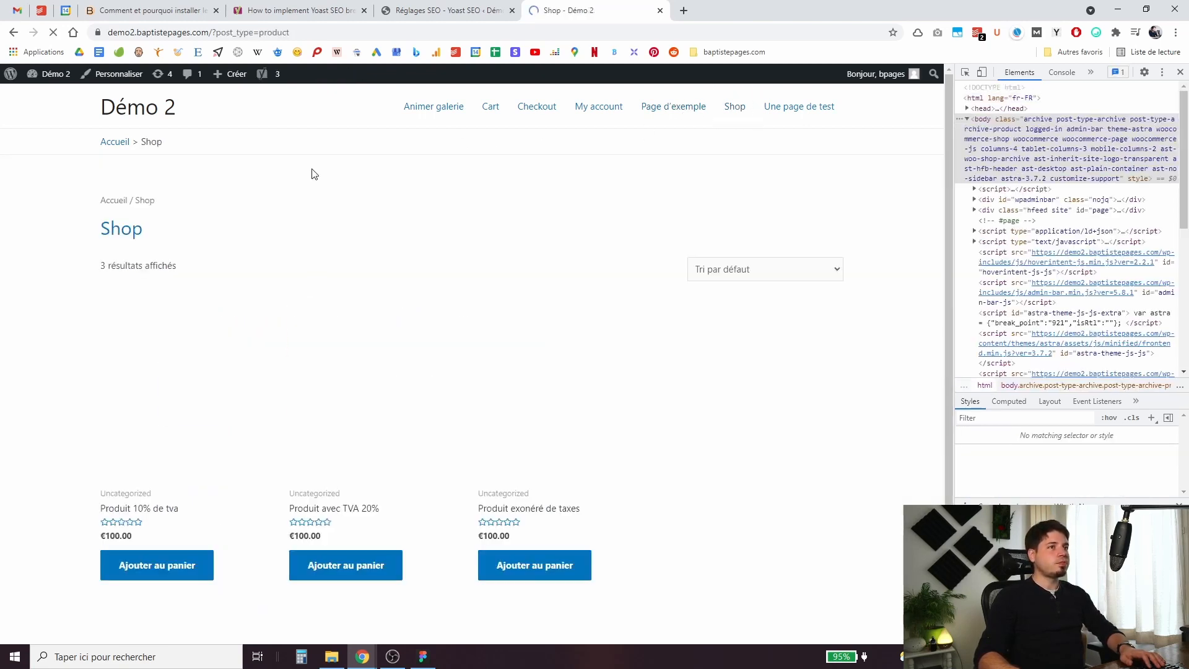
- Open Produit avec TVA 20% from the Shop page and examine its breadcrumb trail
scroll(356, 320, down, 1)
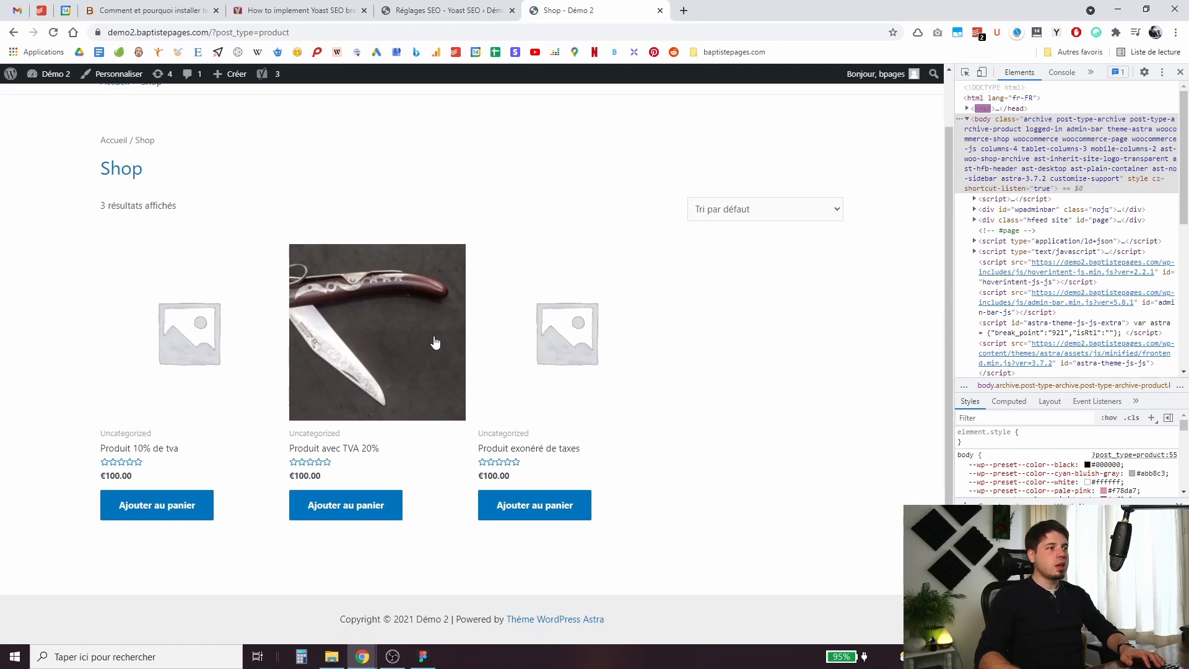
click(390, 328)
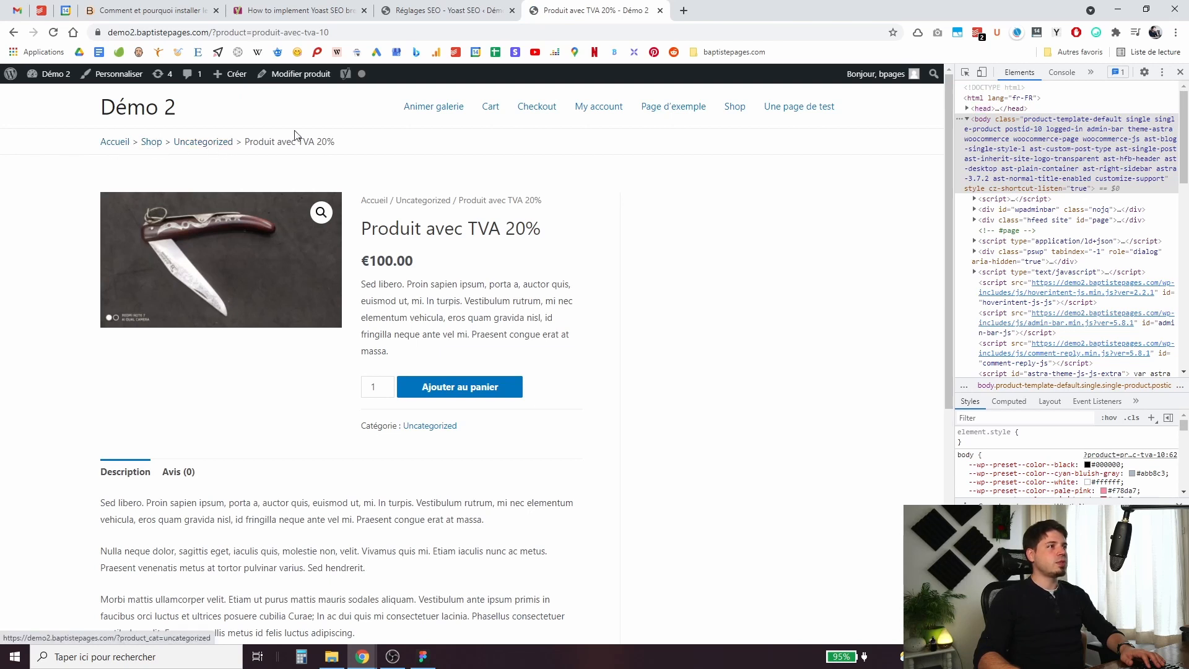
drag(253, 141, 348, 144)
click(348, 143)
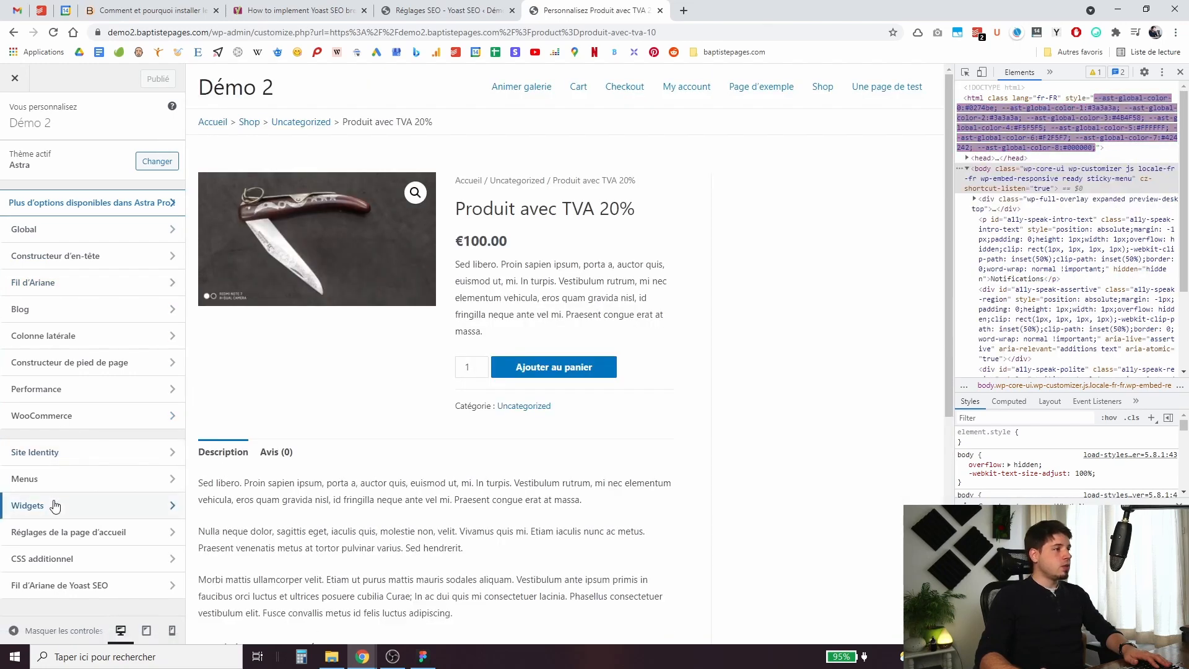
- Add a Yoast Breadcrumbs block to the Colonne latérale de produit widget area
click(96, 509)
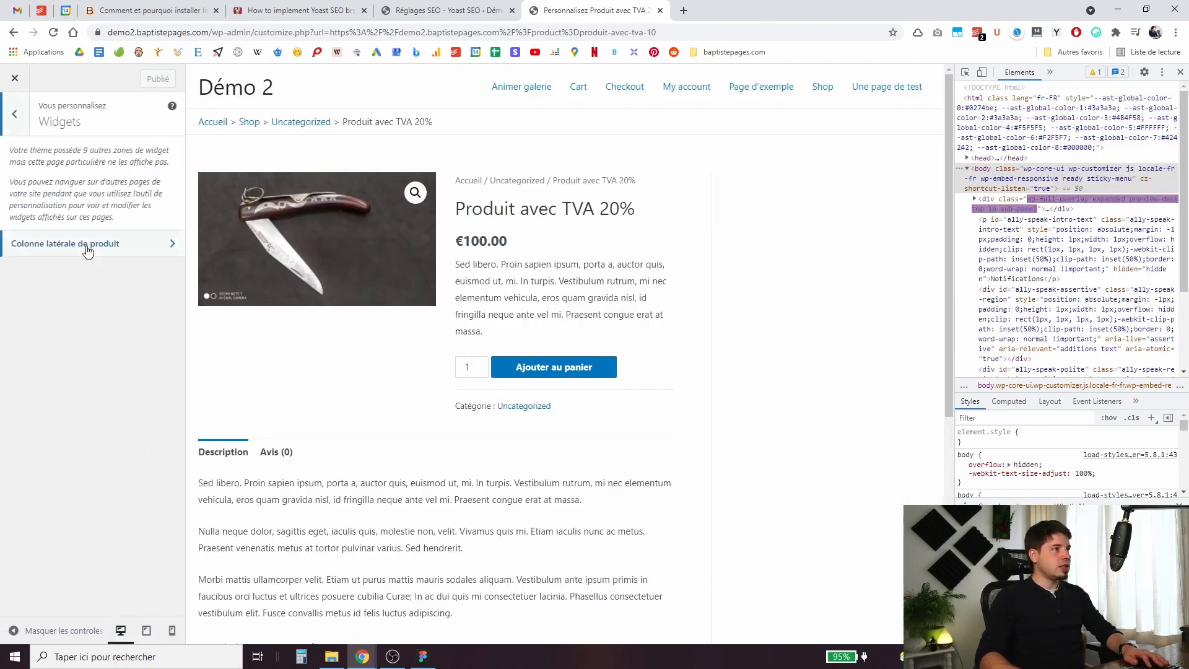
click(47, 247)
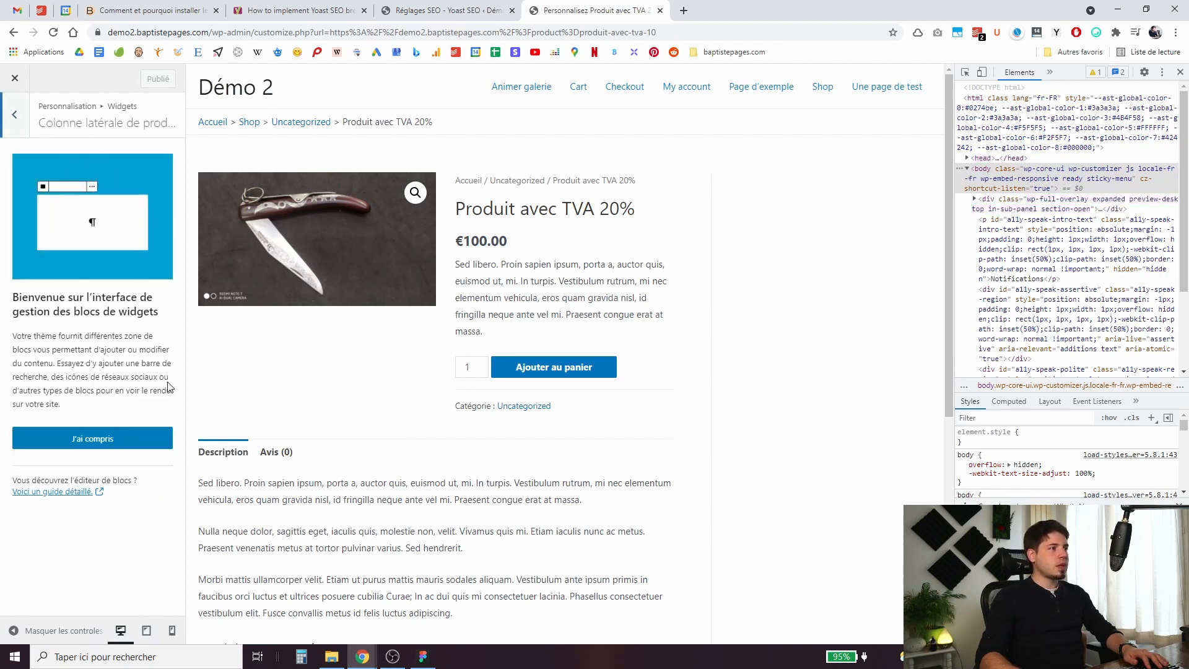
click(112, 435)
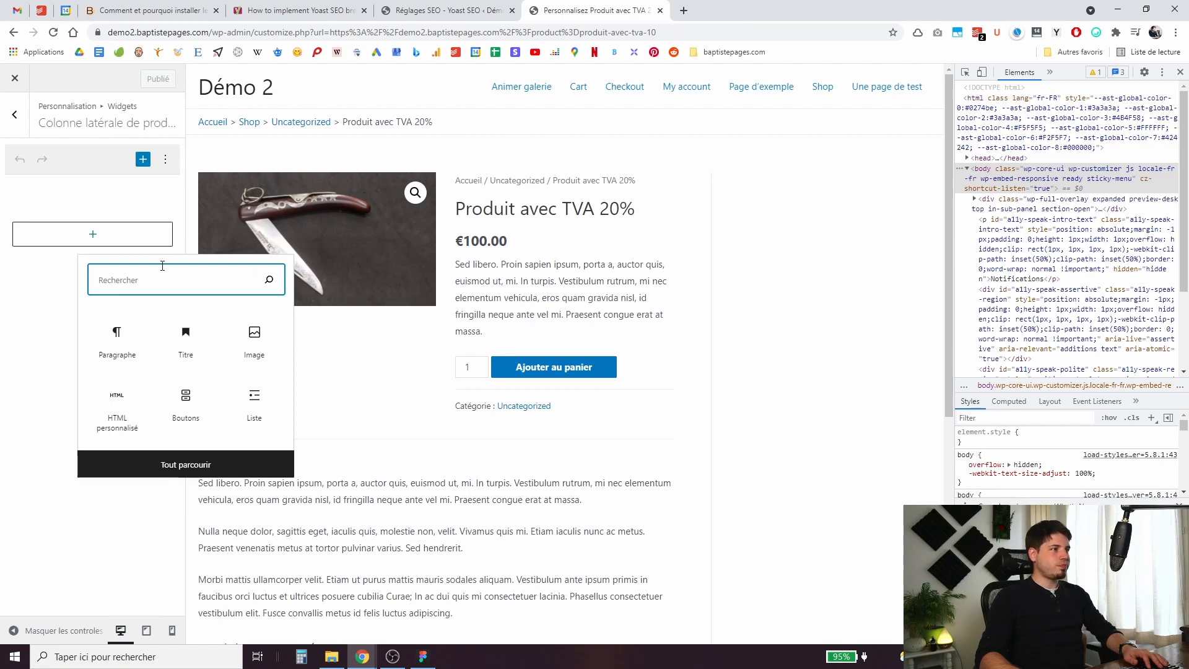
text(yoast)
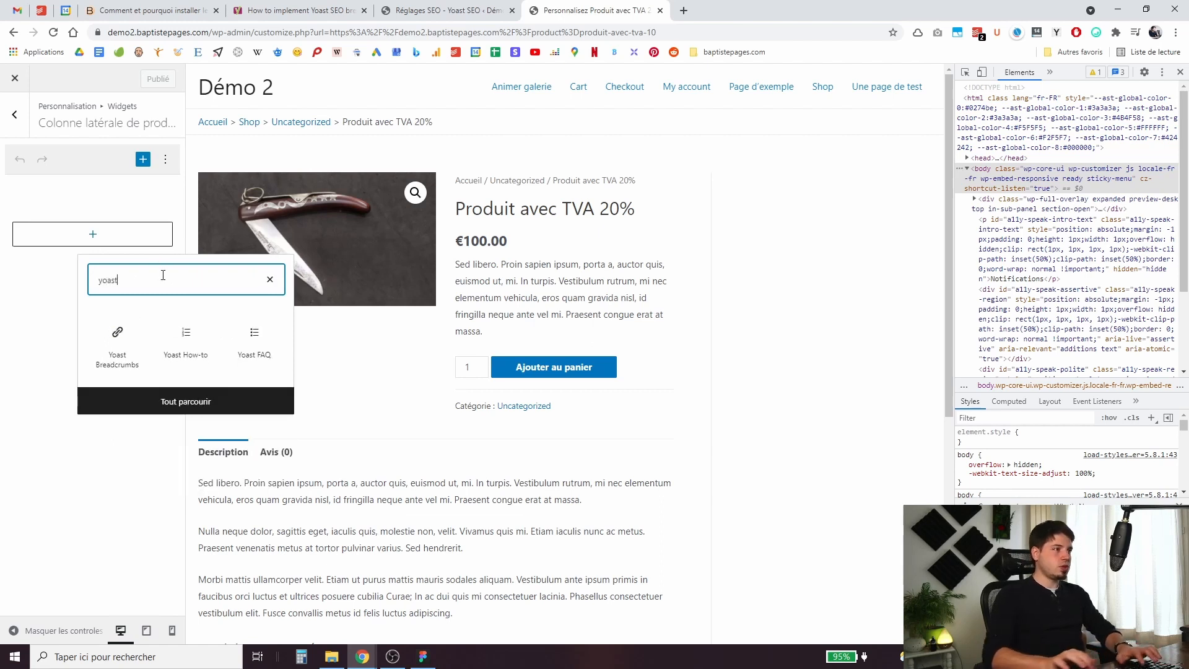
click(118, 343)
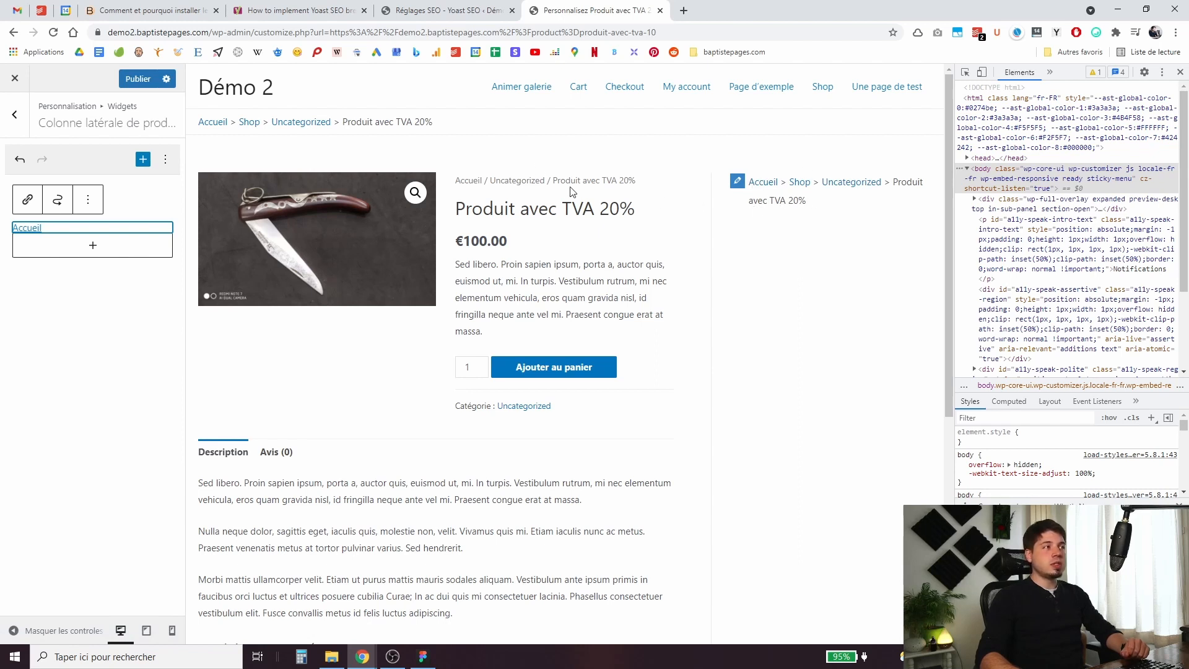
- Publish the product sidebar widget changes and return to the product page
click(783, 229)
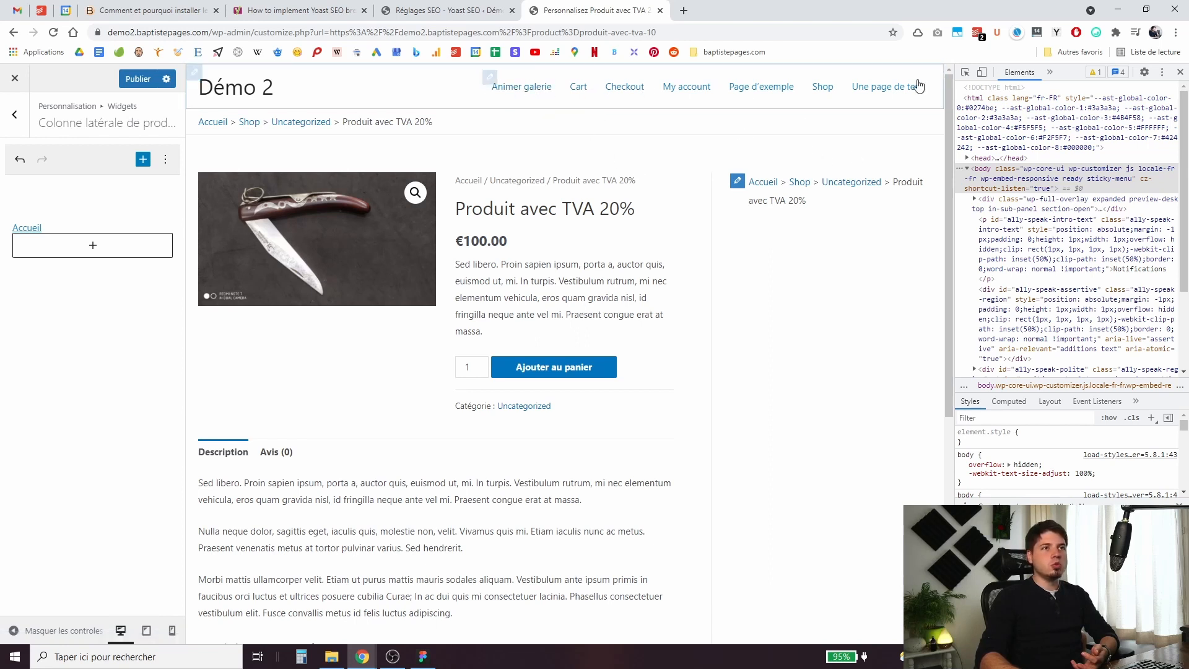
click(138, 86)
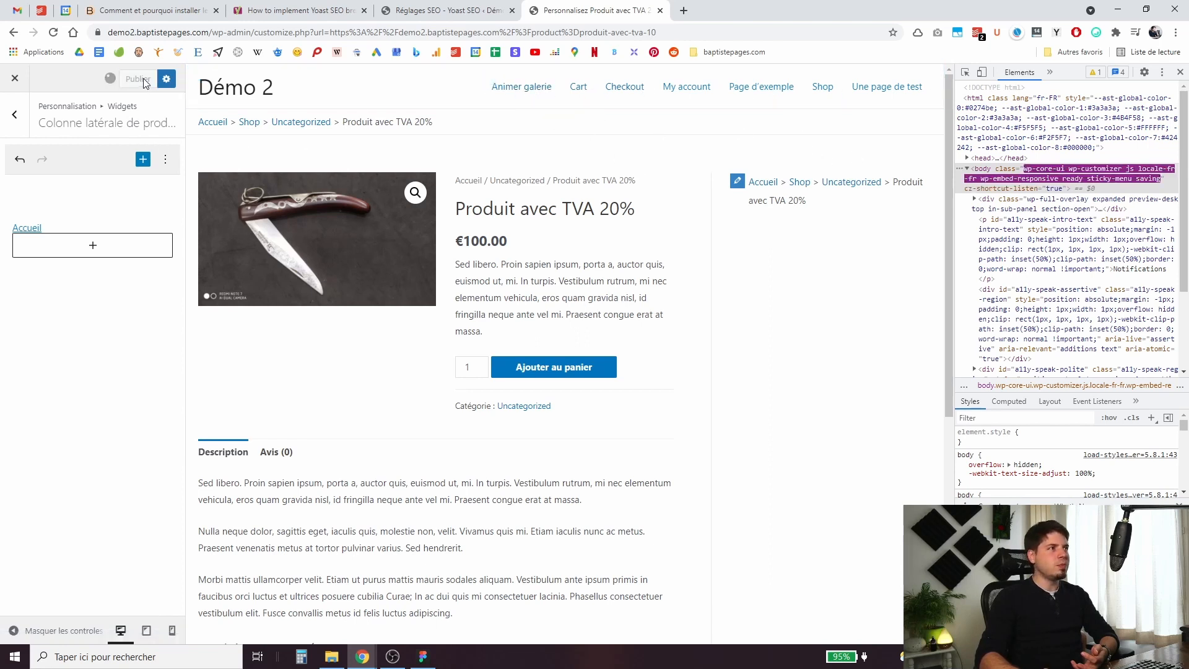
click(16, 78)
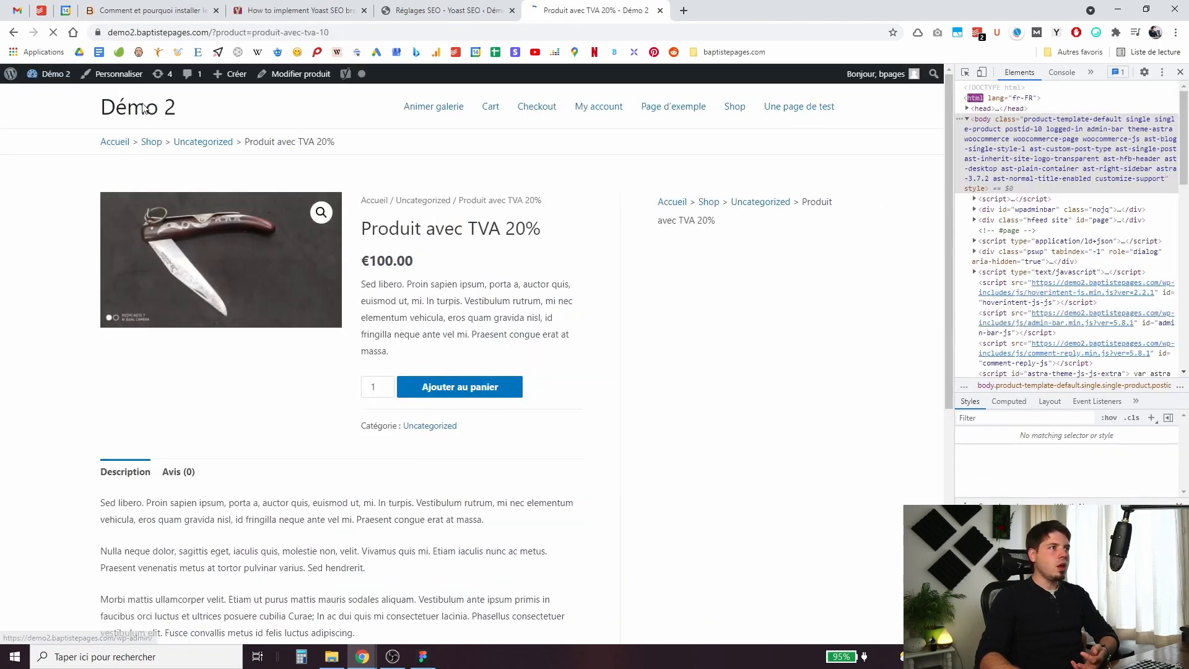
- Open the article Masque d'images en CSS from the site's home page and examine its breadcrumb trail
click(153, 115)
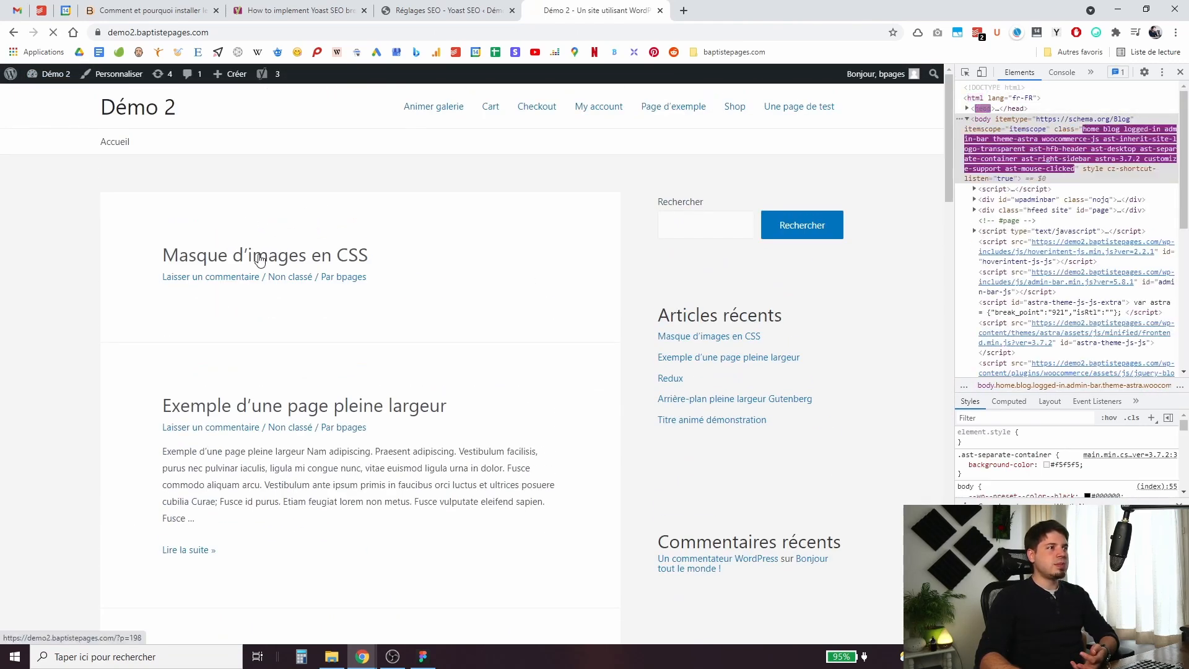
click(259, 254)
scroll(605, 297, down, 4)
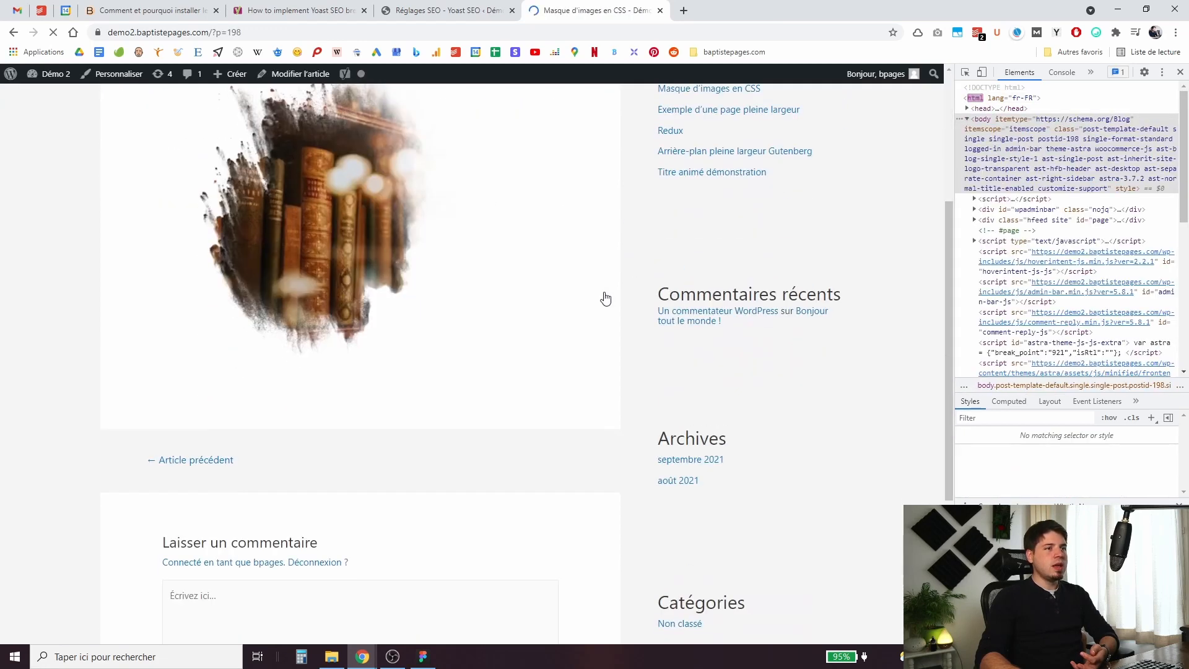
scroll(578, 306, up, 3)
scroll(695, 334, down, 6)
scroll(689, 343, up, 8)
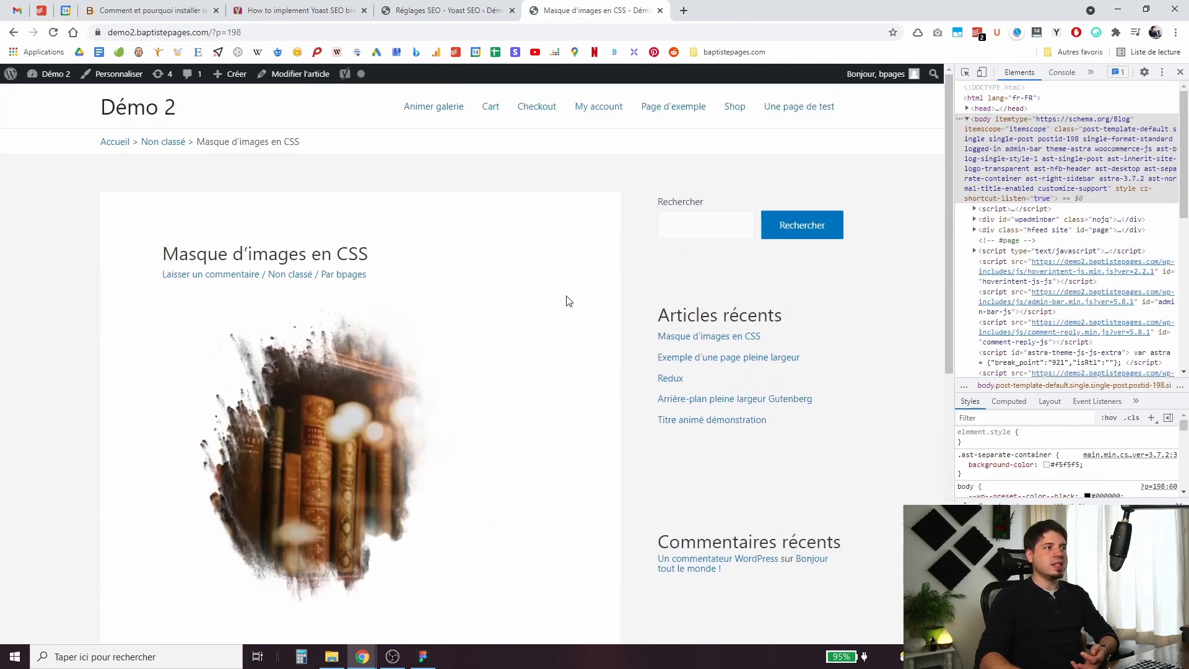
drag(50, 139, 365, 139)
click(392, 129)
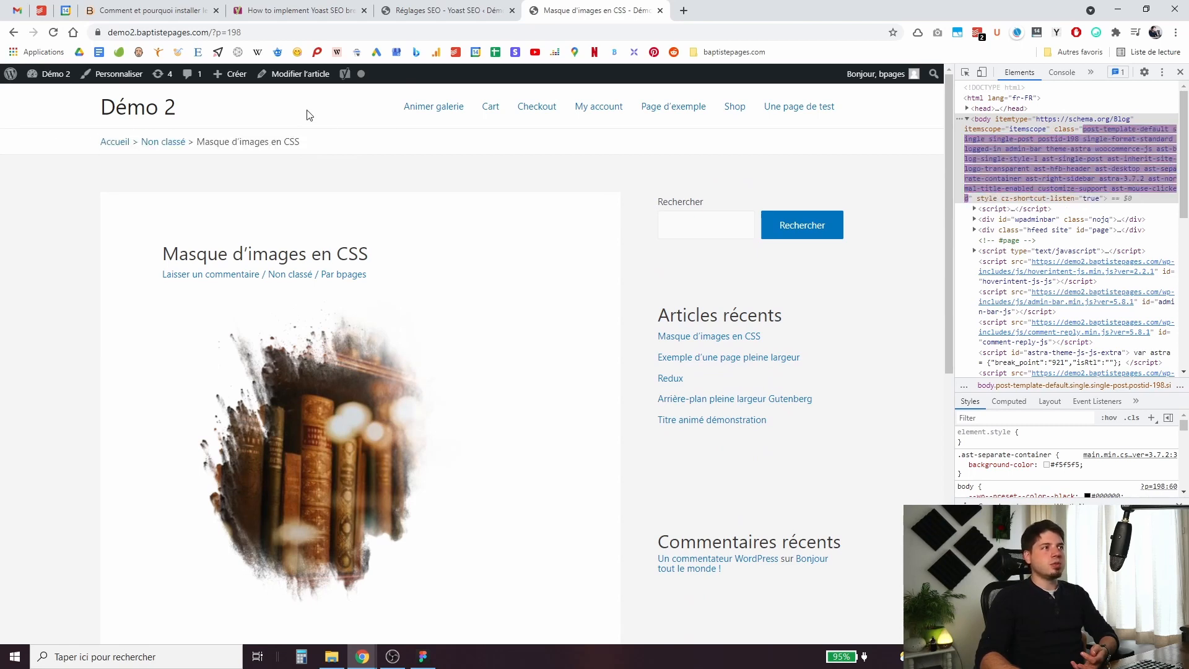
- Set the theme breadcrumb's header position to Aucun(e) in the customizer's Fil d'Ariane settings
click(119, 74)
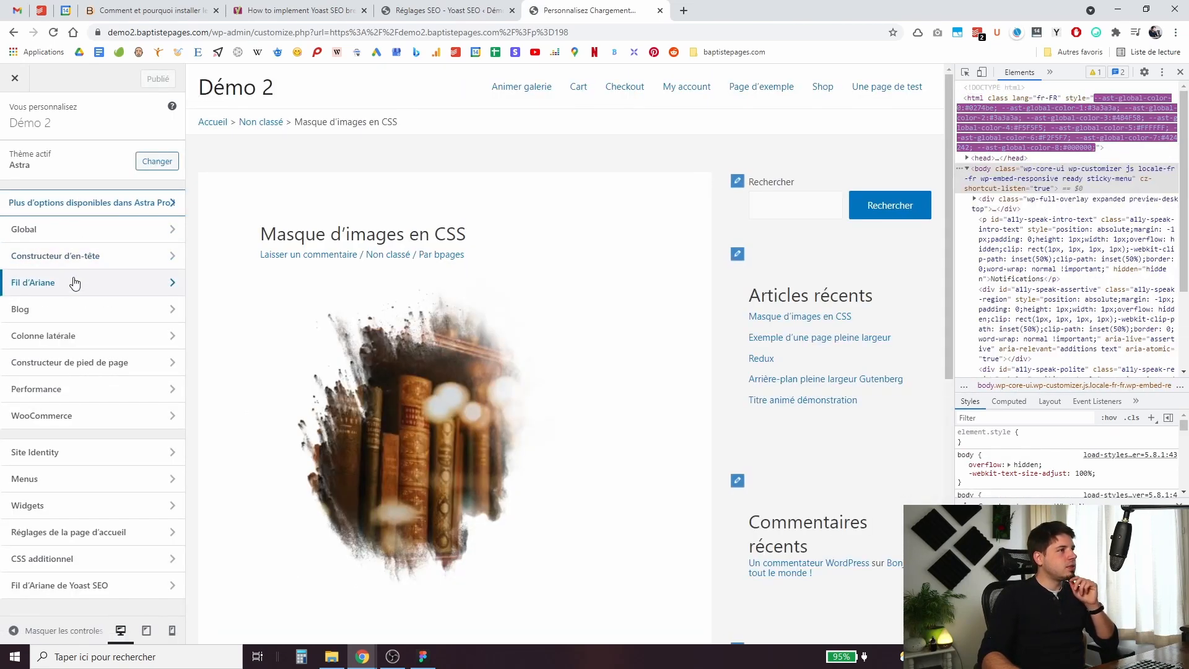
click(74, 282)
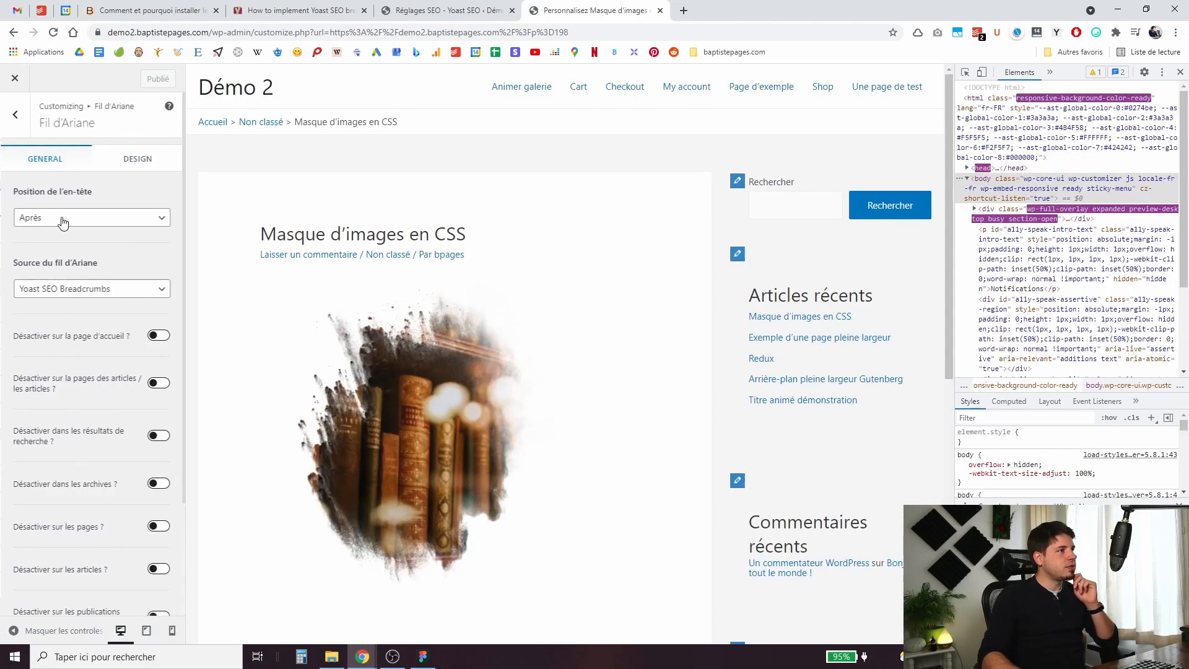
click(44, 218)
click(36, 233)
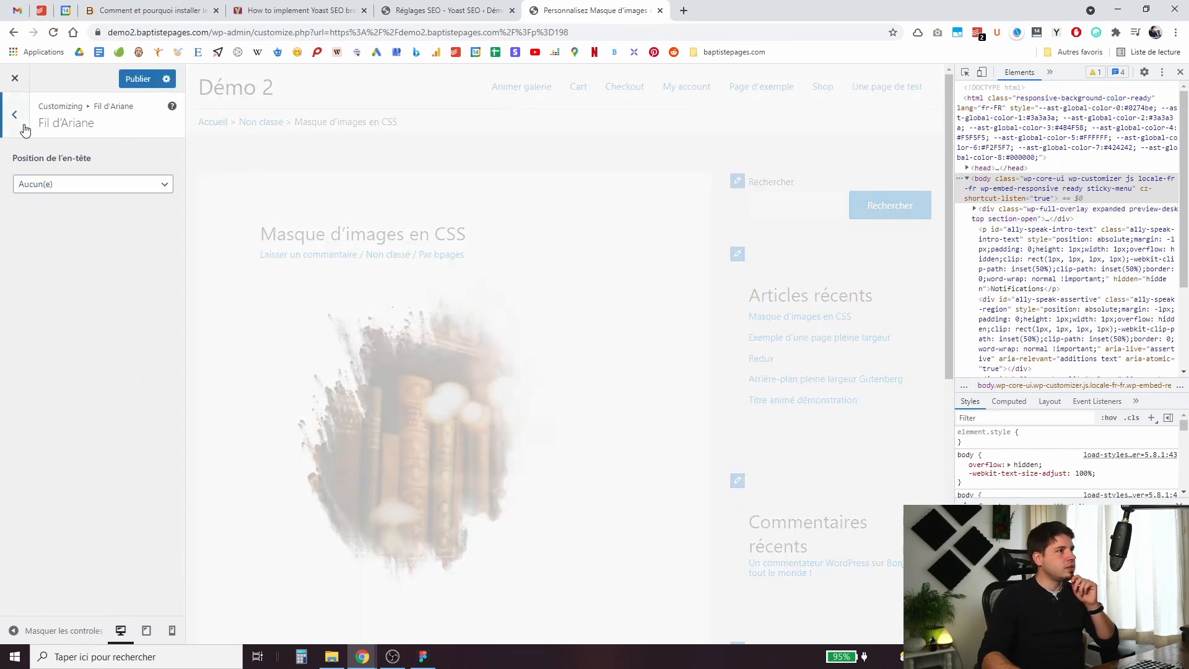
- Add a Yoast Breadcrumbs block to the Colonne latérale principale widget area
click(15, 114)
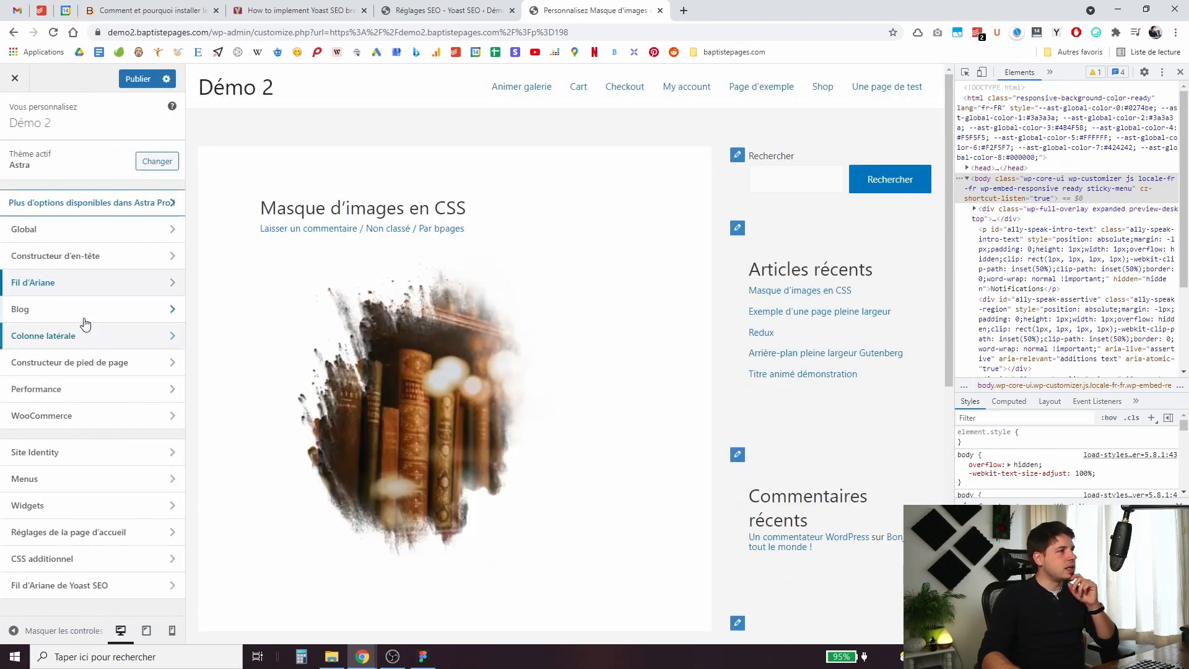
click(72, 503)
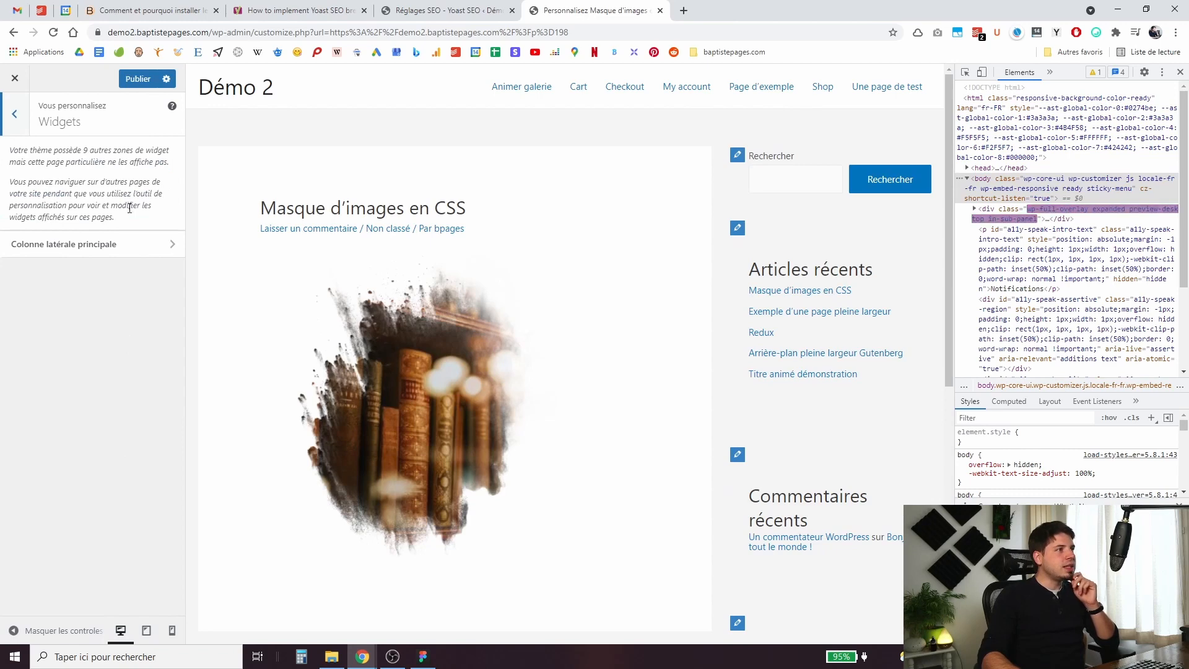
click(111, 244)
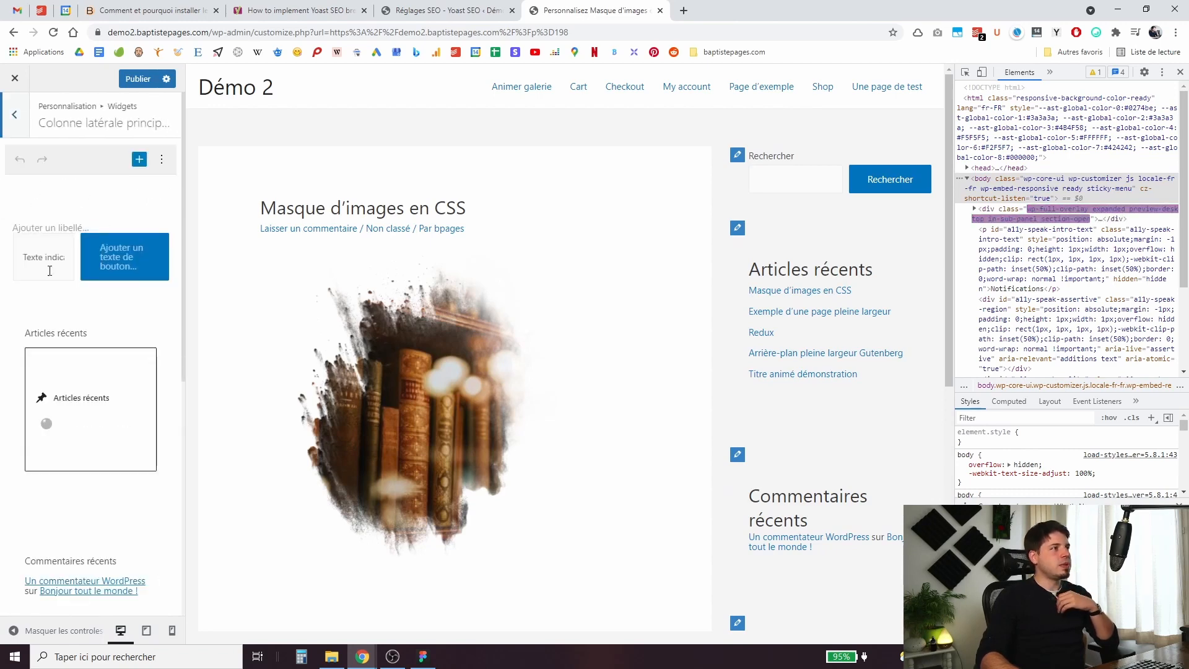
click(140, 160)
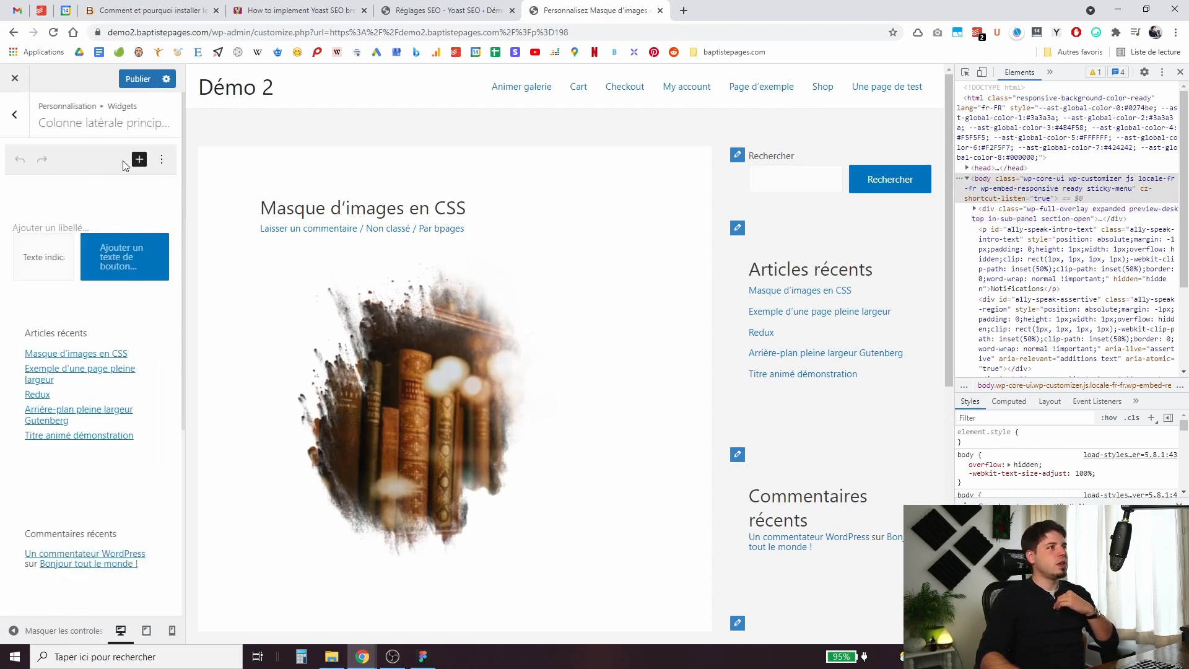
text(yoast)
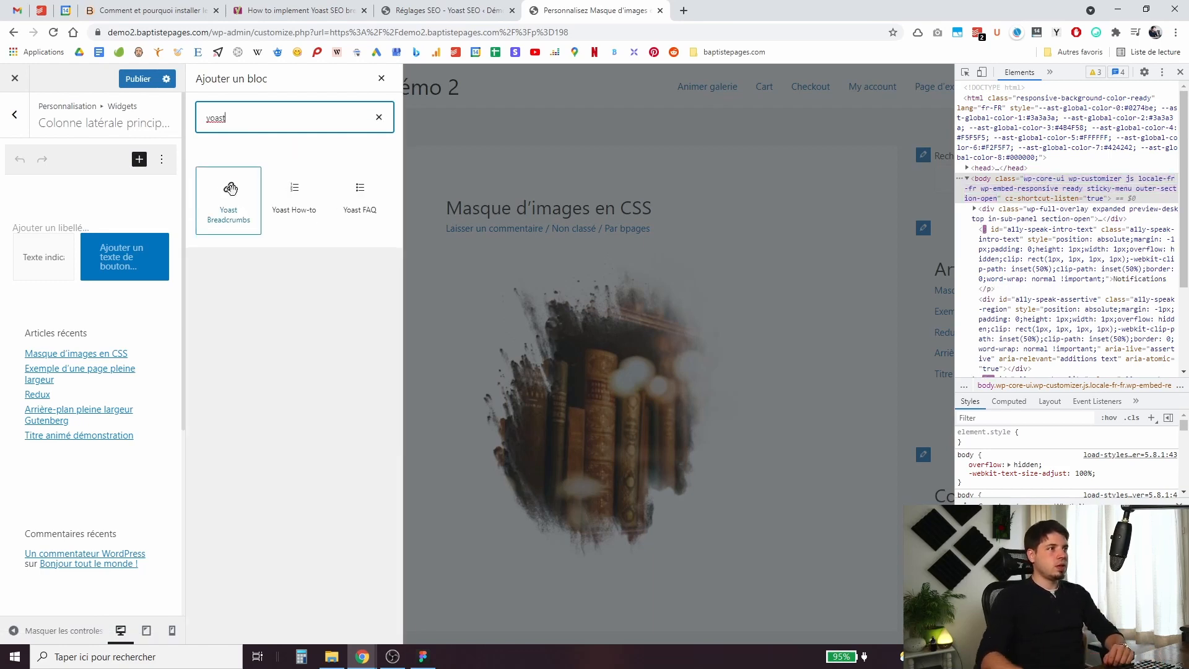
click(230, 189)
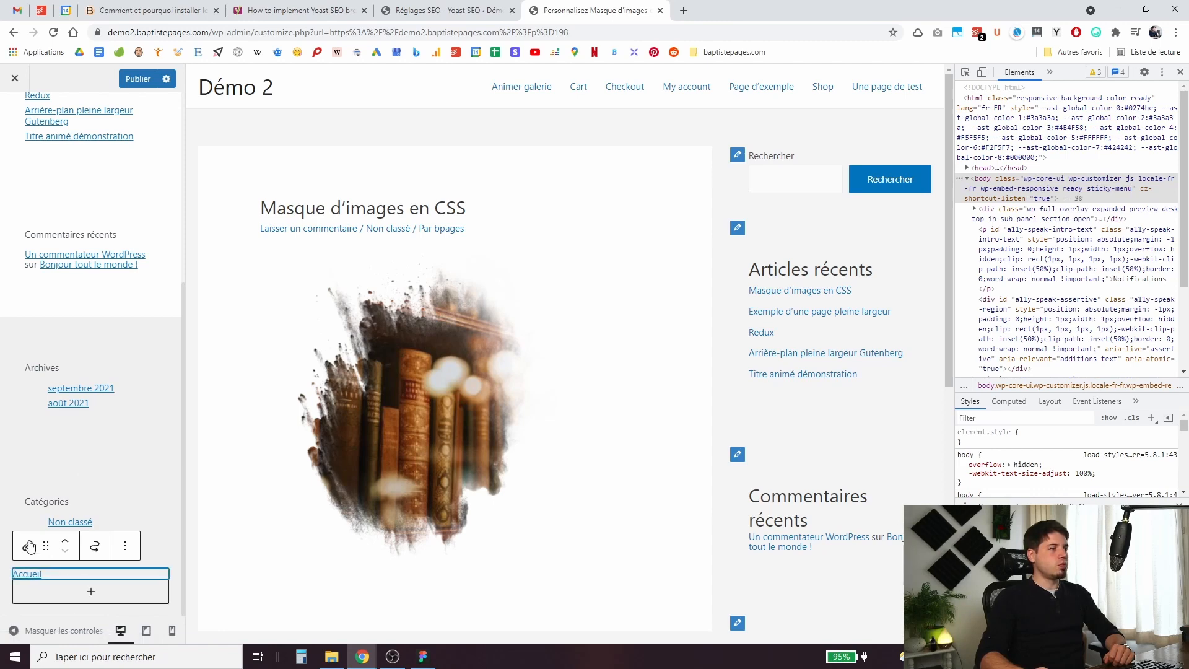
- Move the Yoast Breadcrumbs block above the search block in the main sidebar, then publish and return to the article
drag(49, 536, 53, 219)
scroll(75, 195, down, 4)
scroll(72, 337, down, 1)
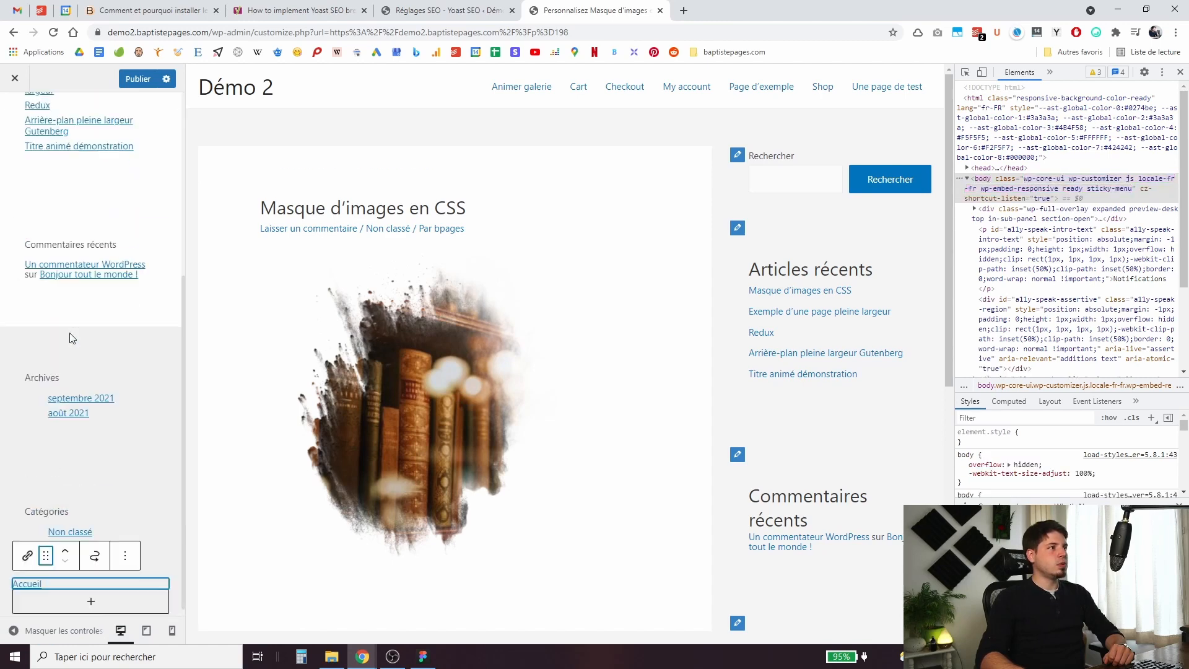
click(65, 542)
click(65, 542)
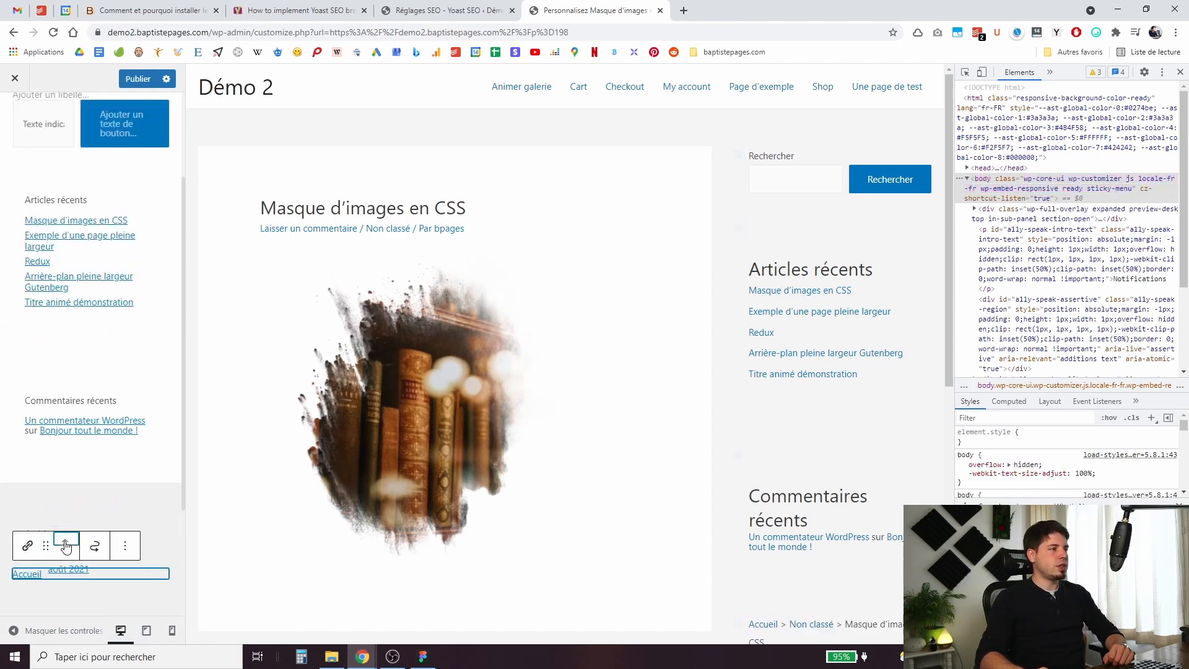
click(65, 542)
click(68, 452)
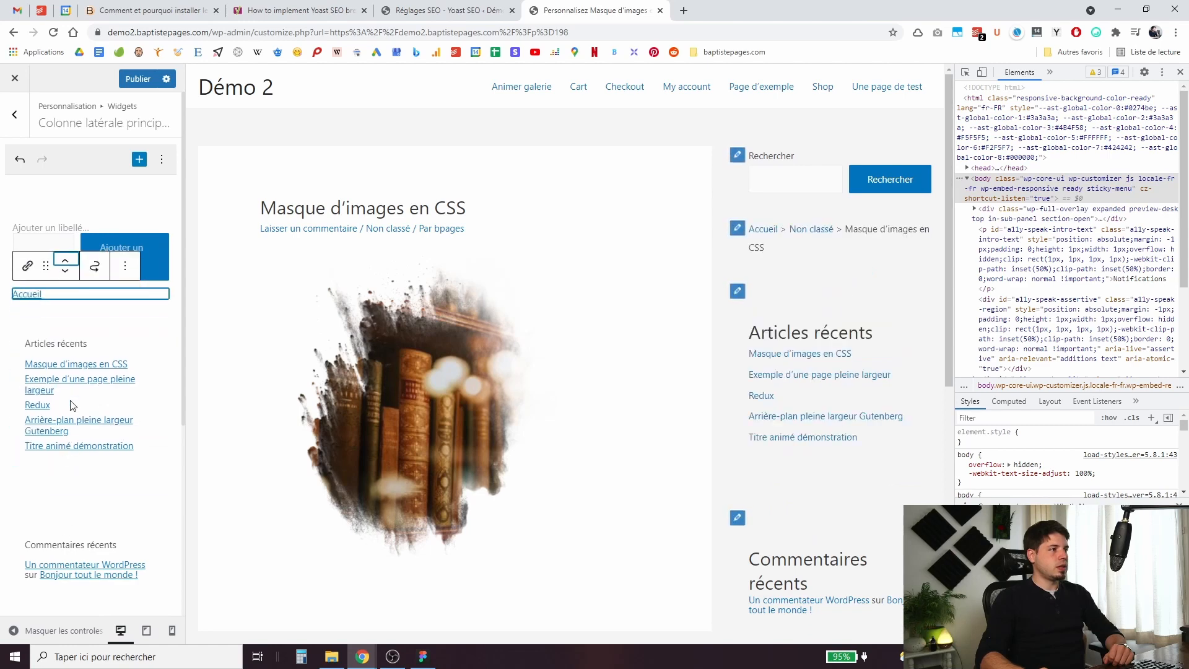
click(68, 253)
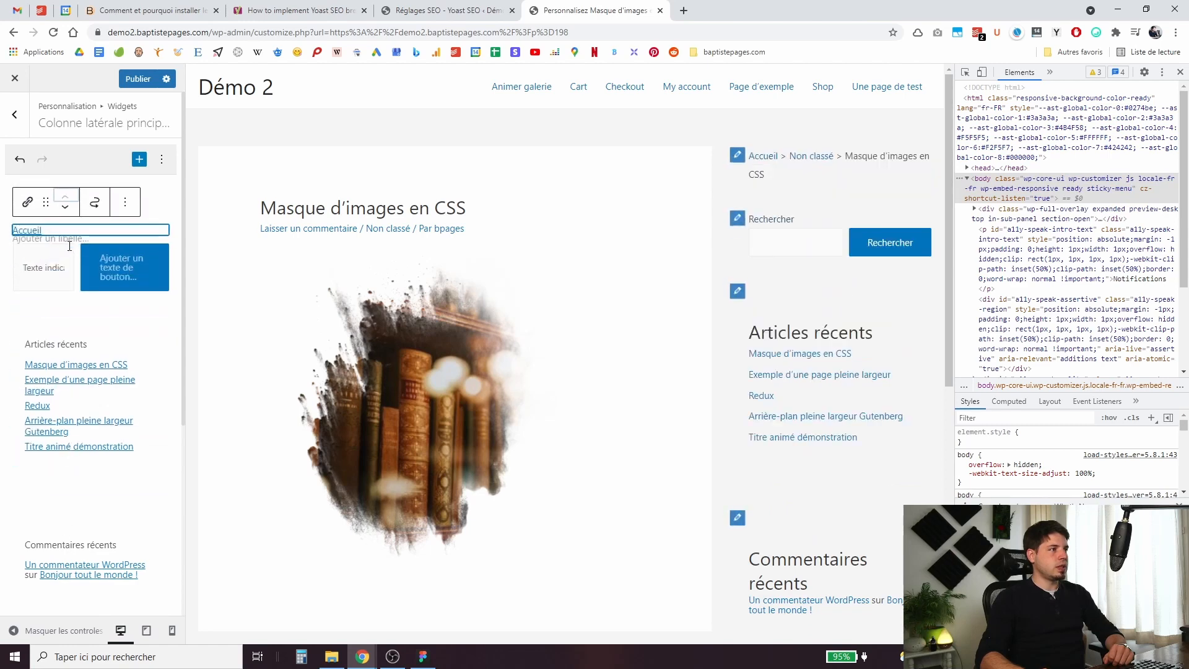
click(138, 78)
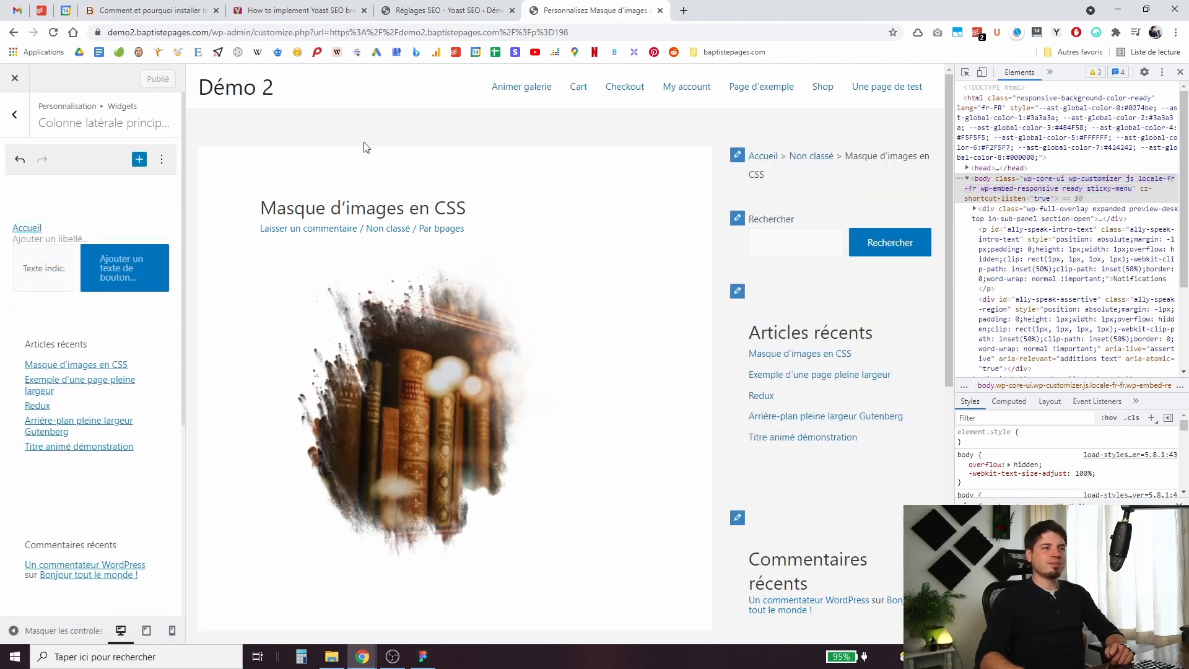
click(15, 78)
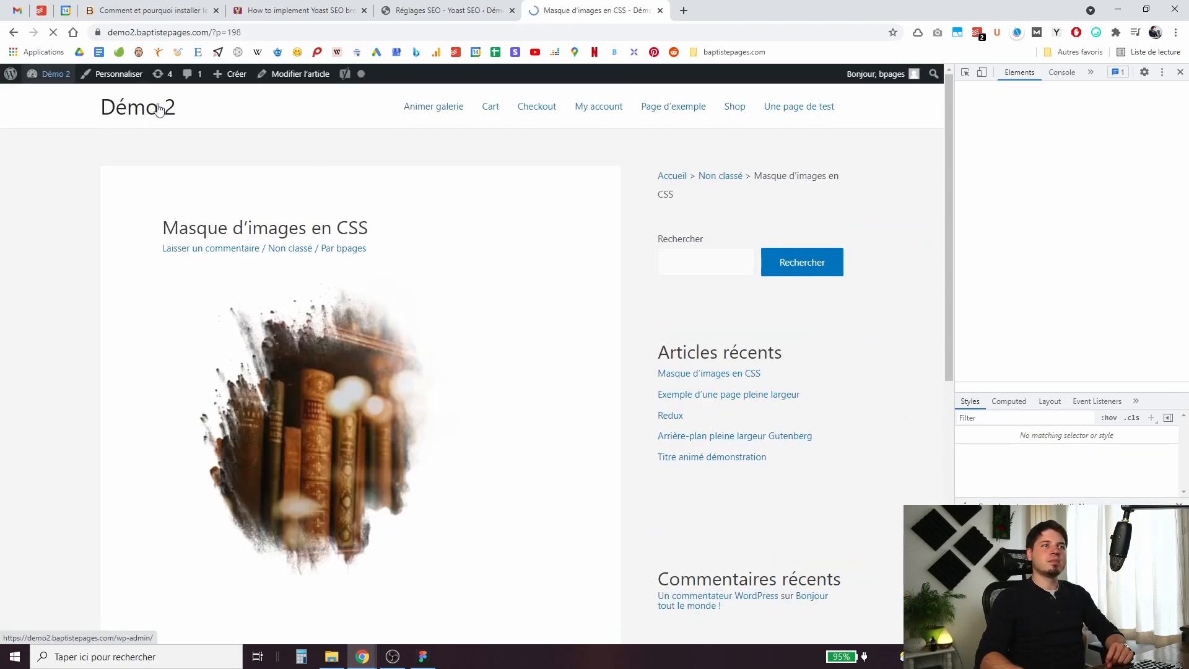
- Examine the article's sidebar breadcrumb and open the Animer galerie and Page d'exemple pages to check theirs
scroll(739, 218, down, 10)
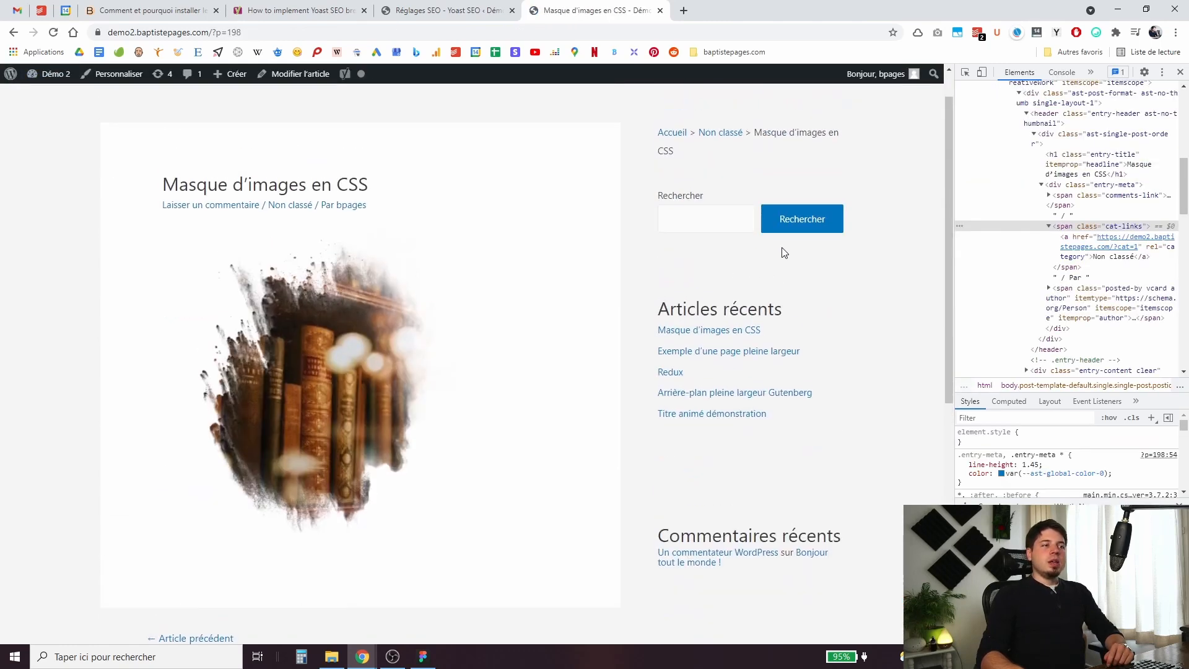
mouse_move(954, 133)
mouse_down()
mouse_move(1041, 135)
mouse_move(966, 135)
mouse_up()
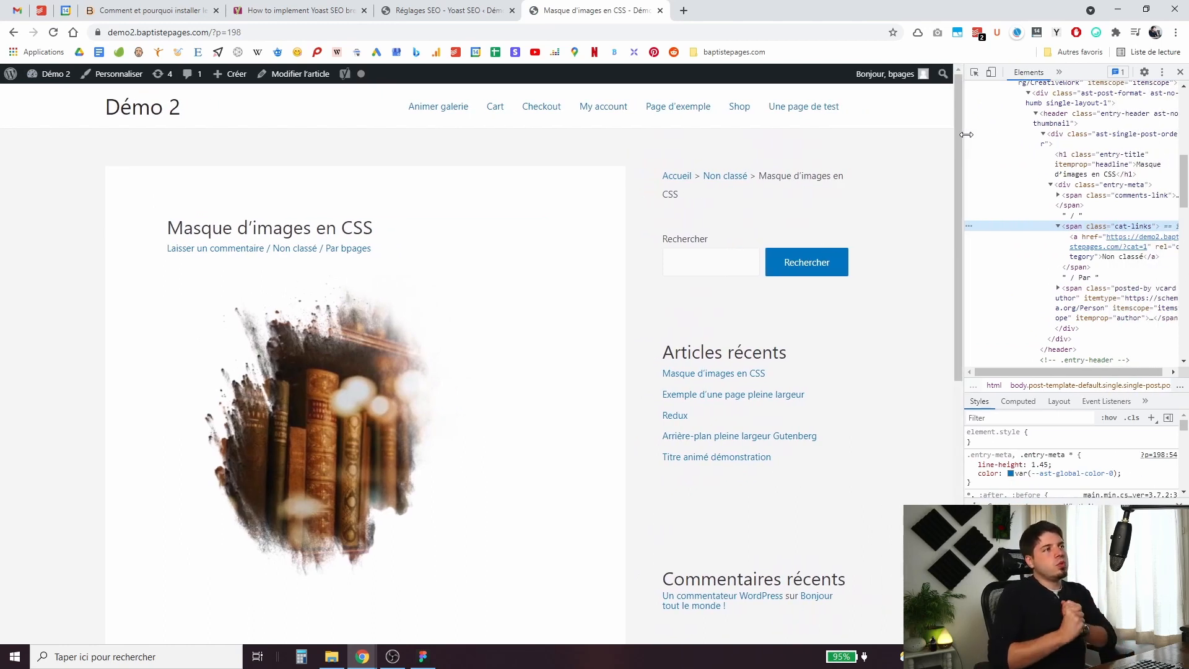
click(453, 109)
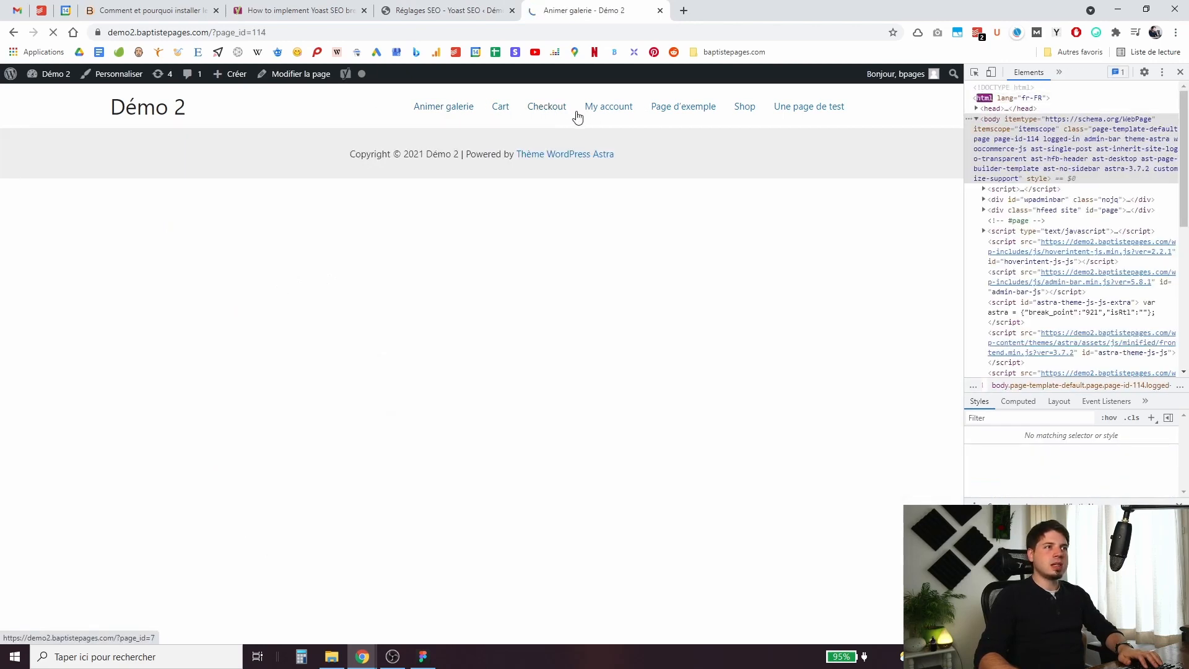
click(678, 110)
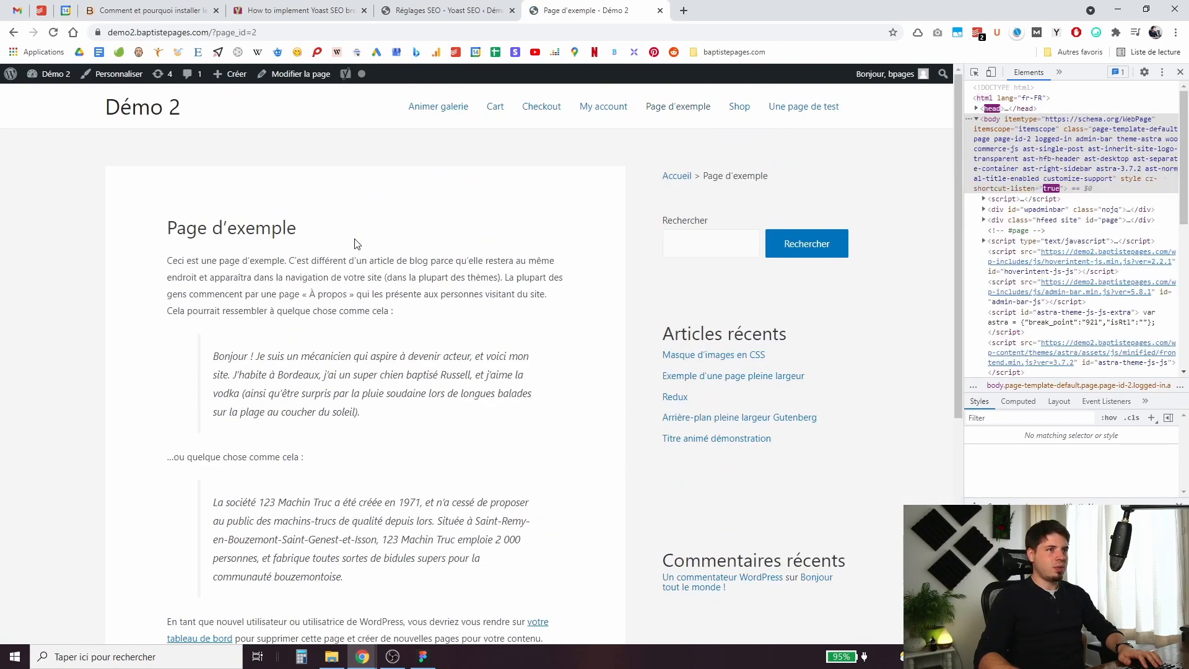
- Open the footer builder's Copyright element in the customizer for Page d'exemple and insert an empty line above its text
click(112, 74)
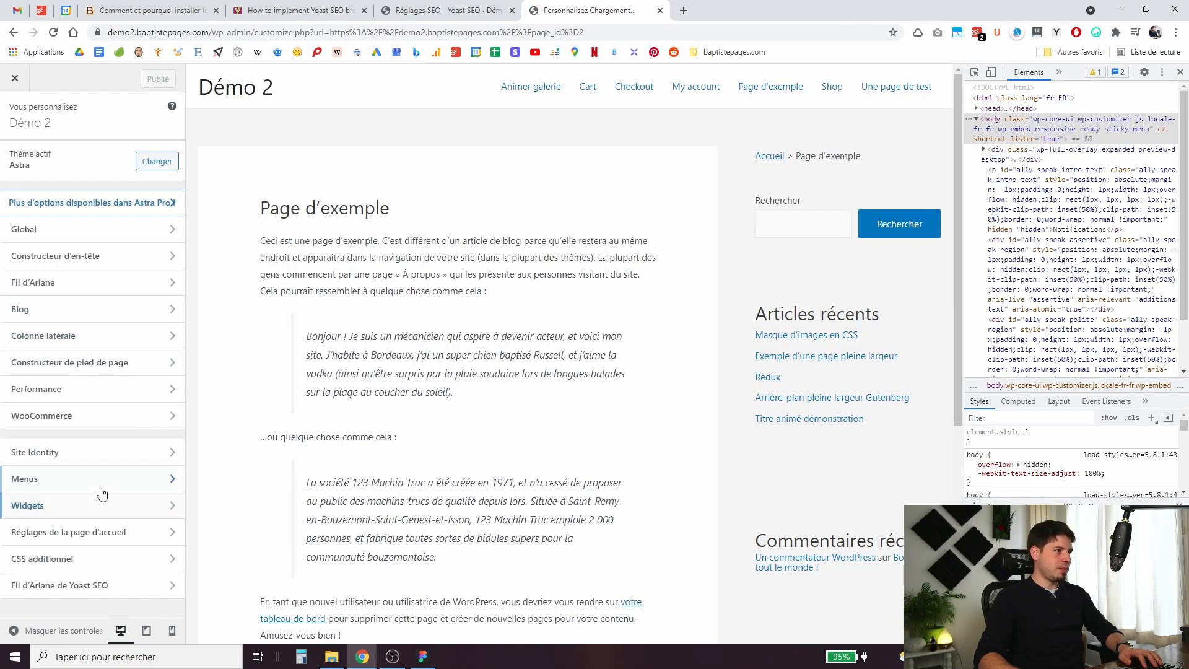
click(85, 467)
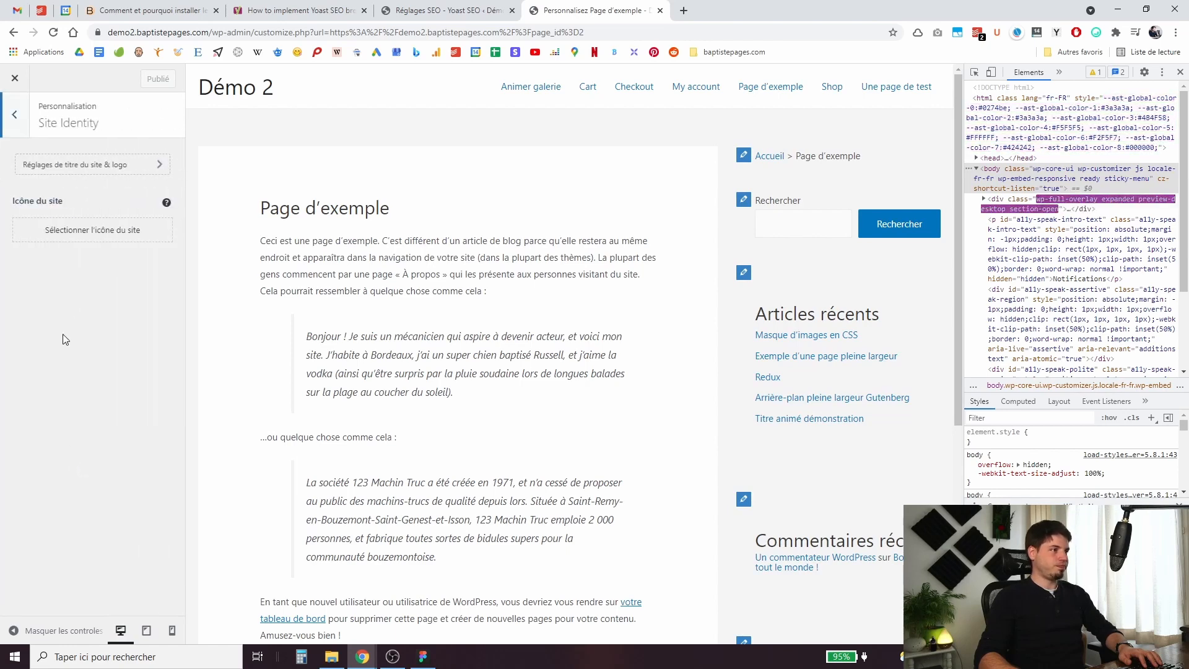
click(13, 149)
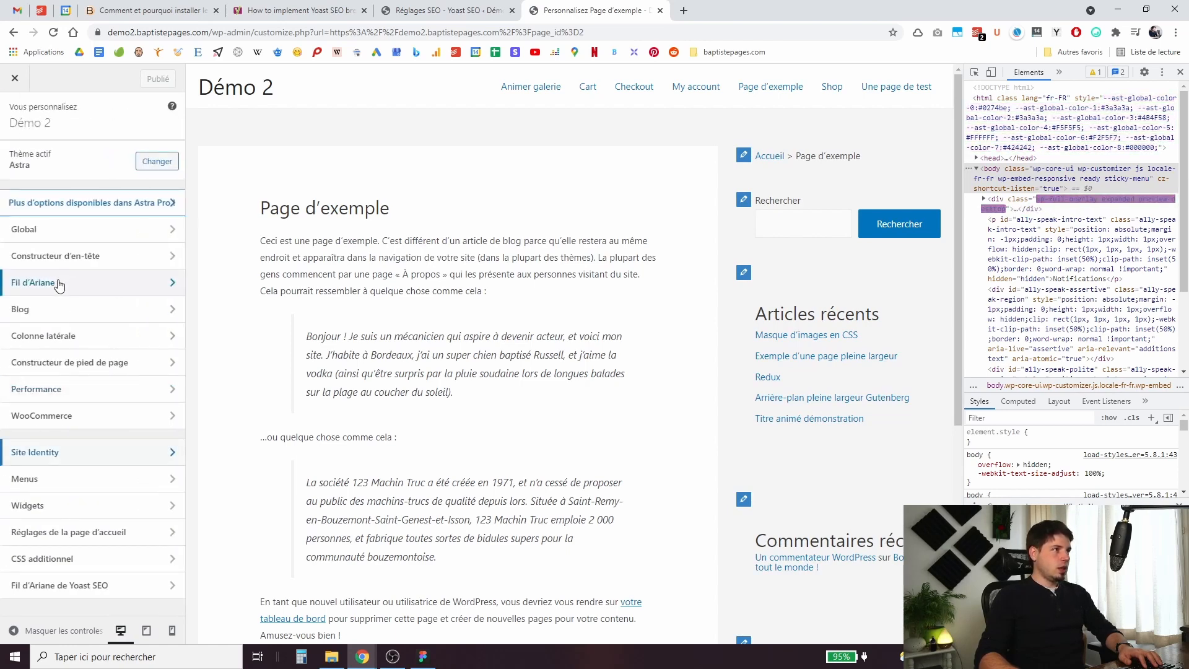
click(101, 361)
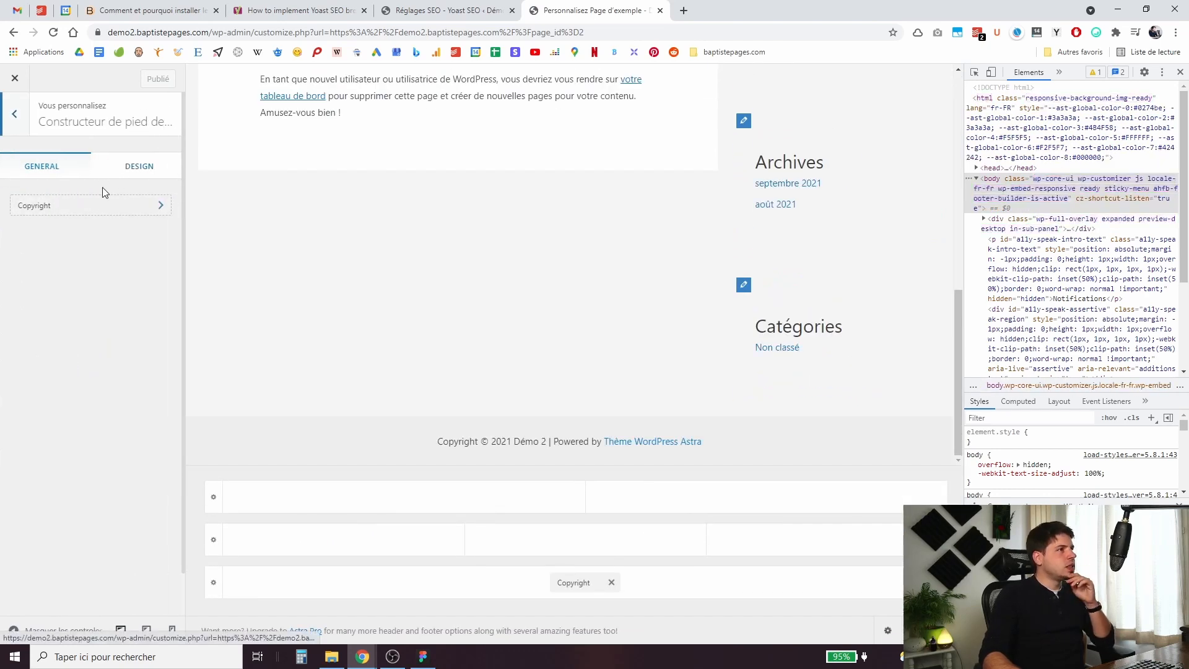
click(101, 205)
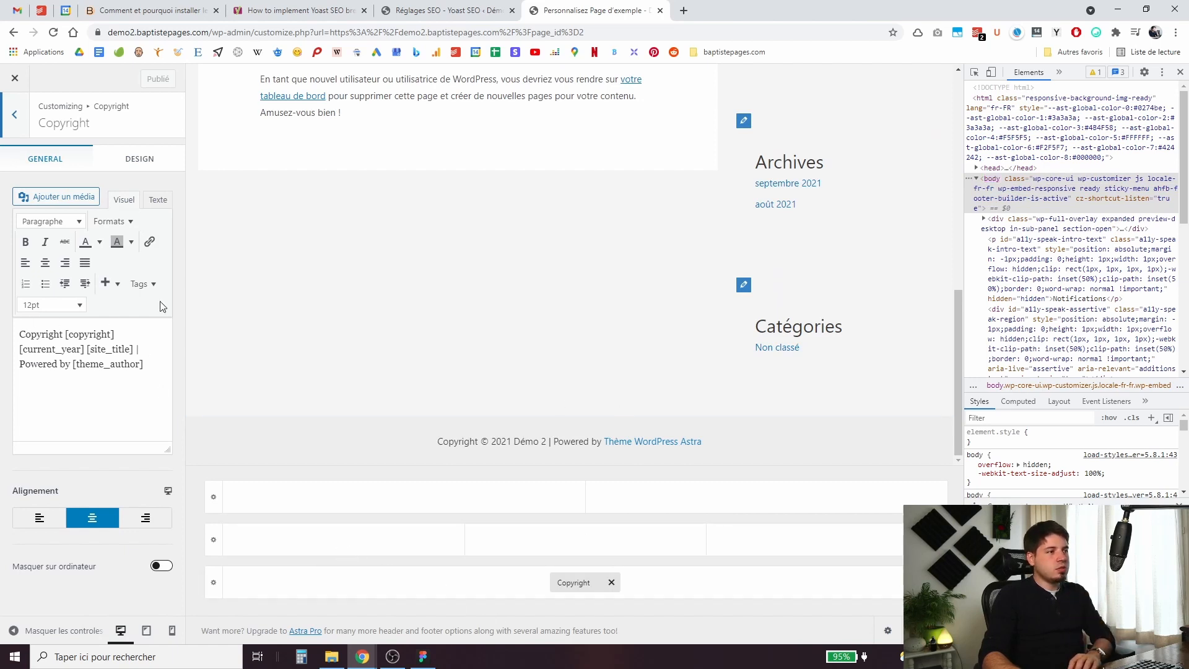
click(138, 160)
click(50, 160)
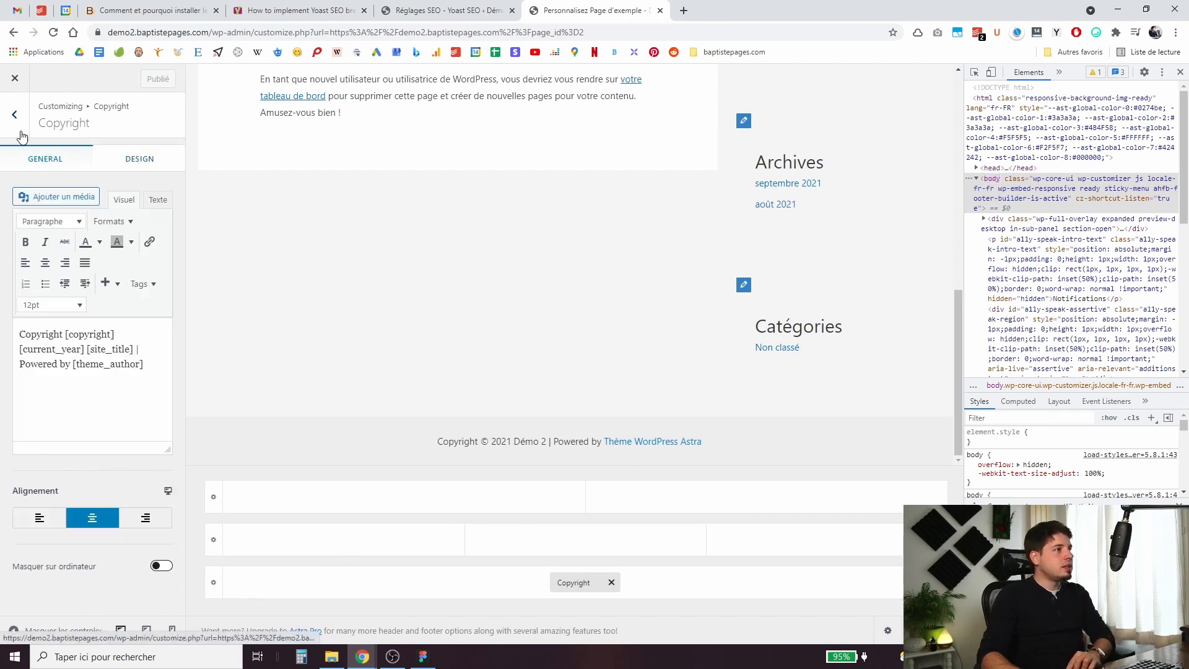
click(15, 114)
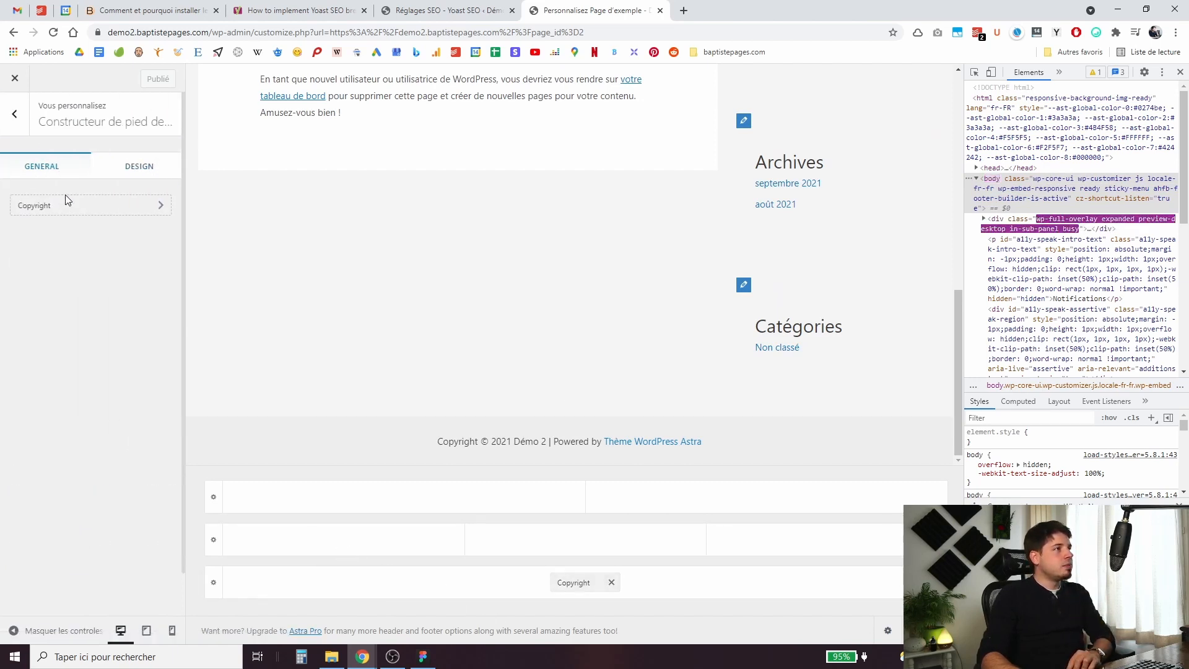
click(133, 204)
click(24, 335)
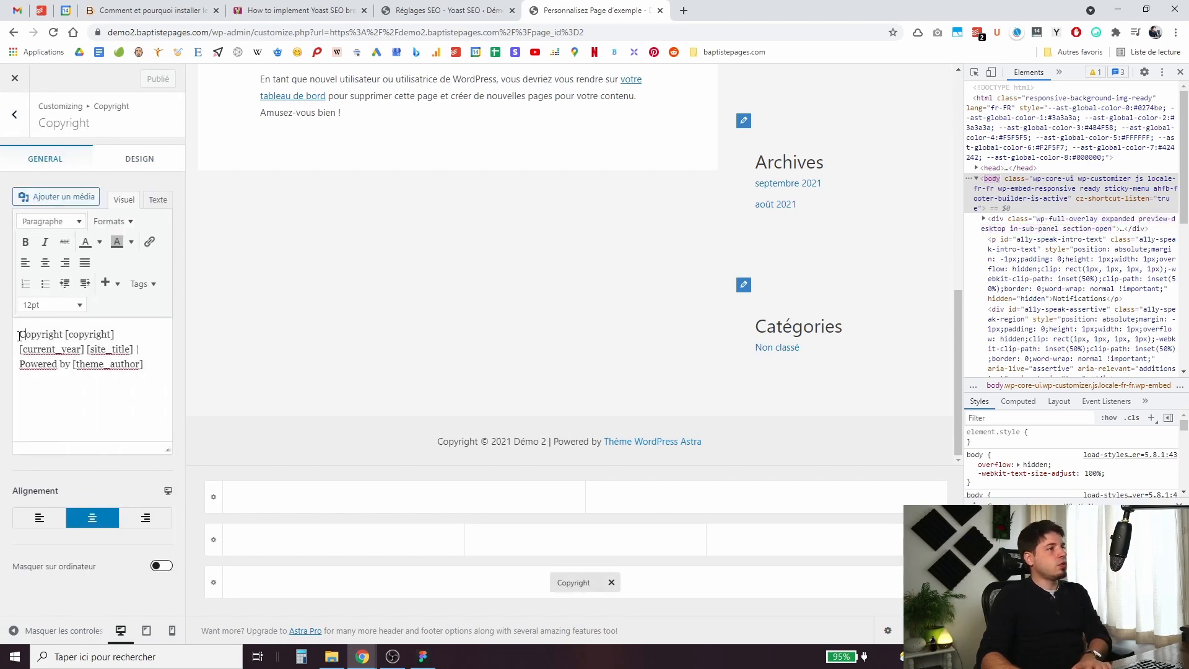
key(Return)
- Copy the [wpseo_breadcrumb] shortcode from the Yoast breadcrumbs help page
click(403, 10)
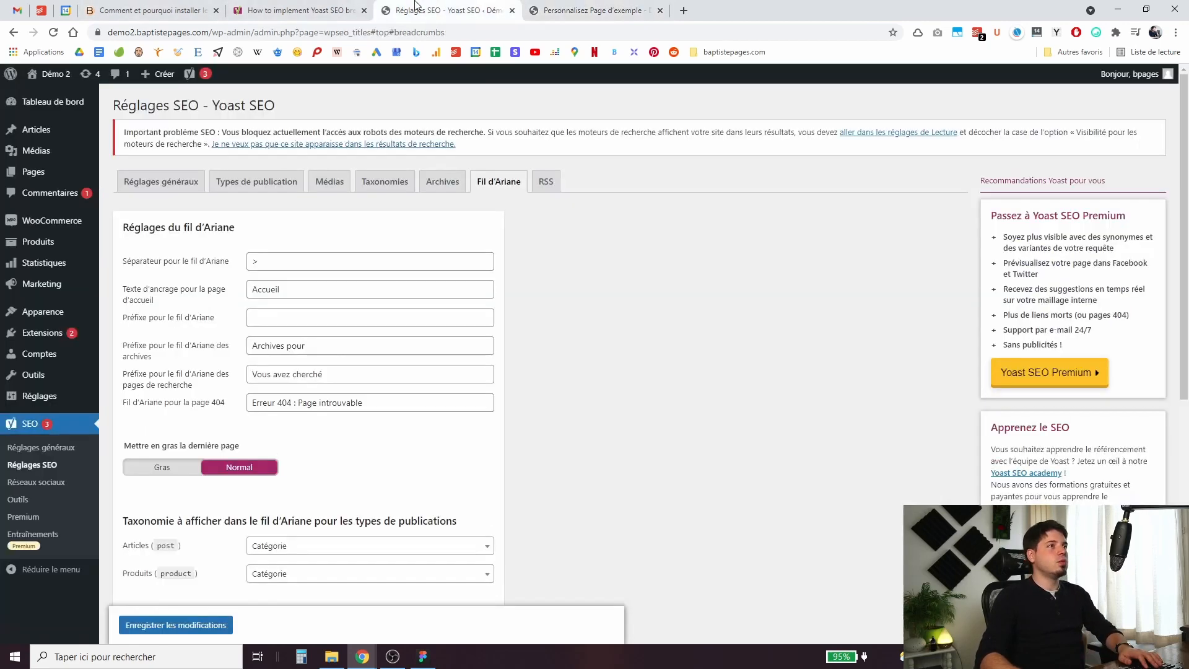
click(311, 17)
scroll(459, 509, down, 4)
right_click(346, 202)
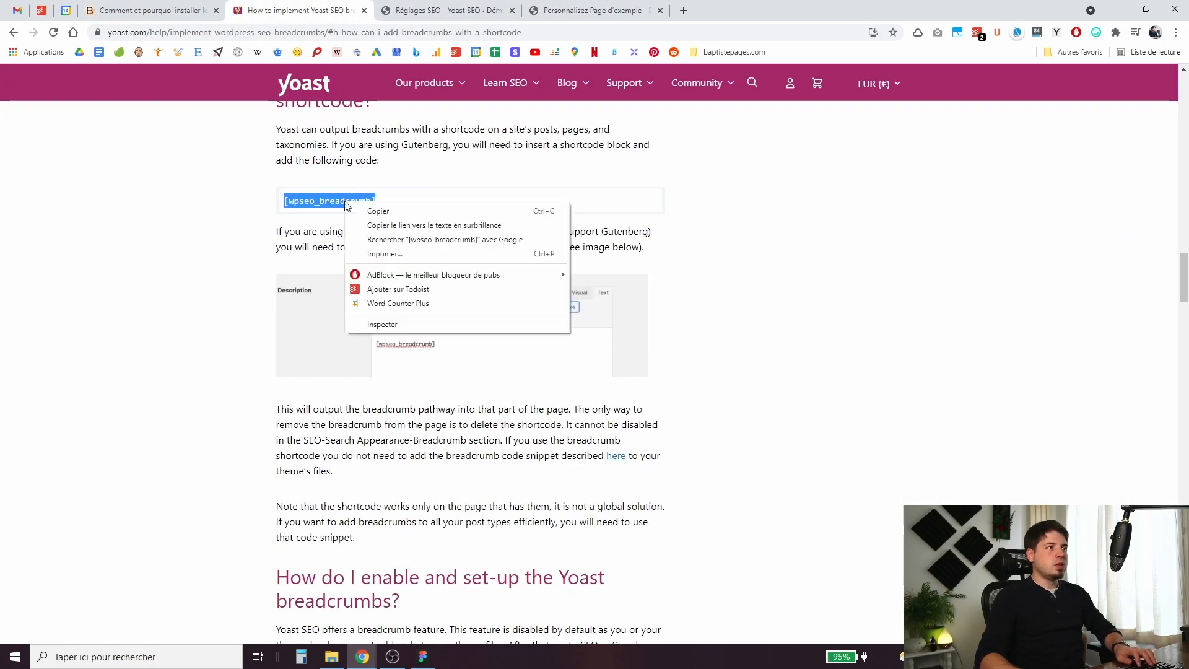
click(384, 212)
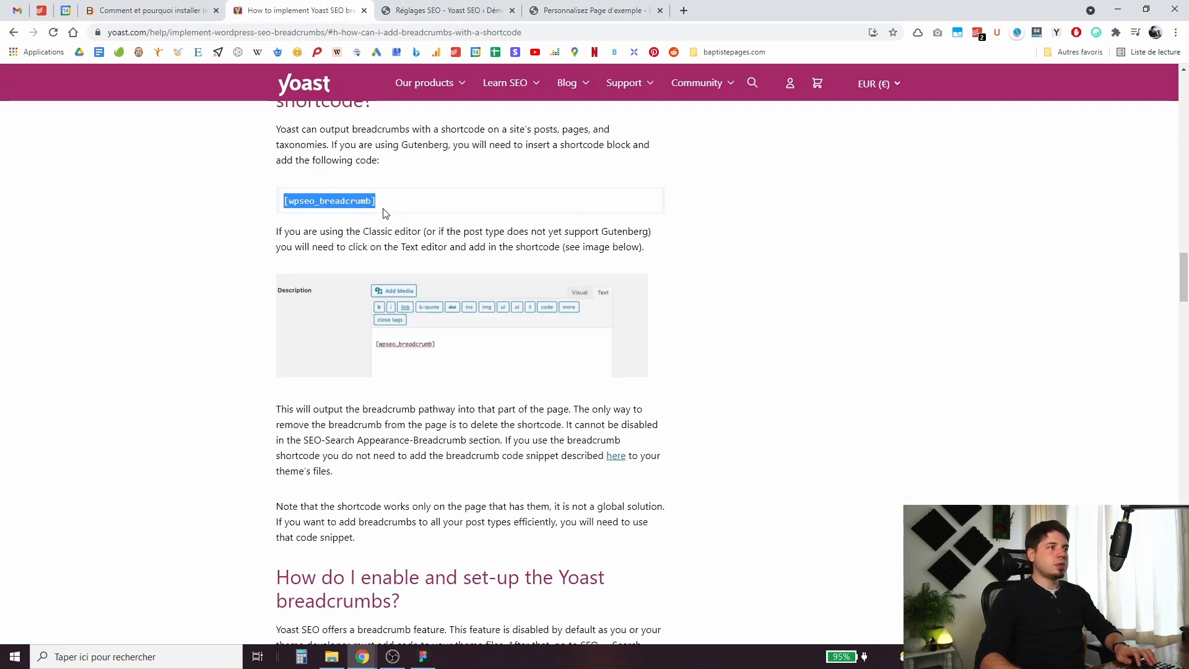
scroll(422, 240, up, 3)
- Insert [wpseo_breadcrumb] as a plain paragraph above the footer copyright text, then publish and return to Page d'exemple
click(559, 9)
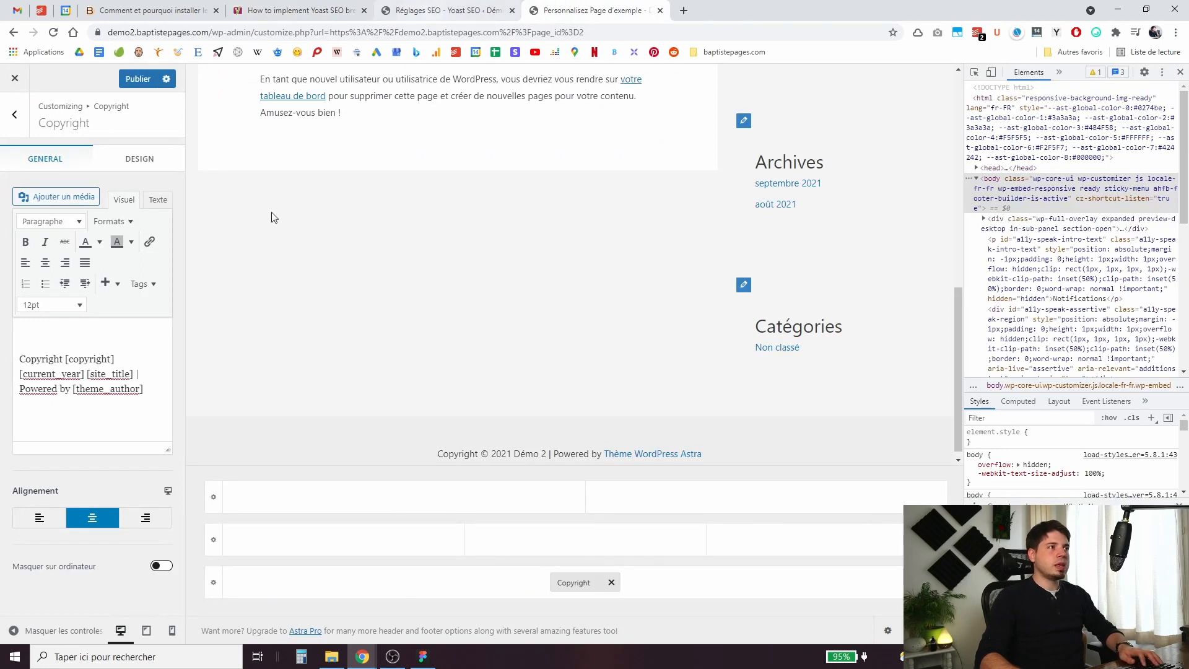
text([yoast_breadcrumb])
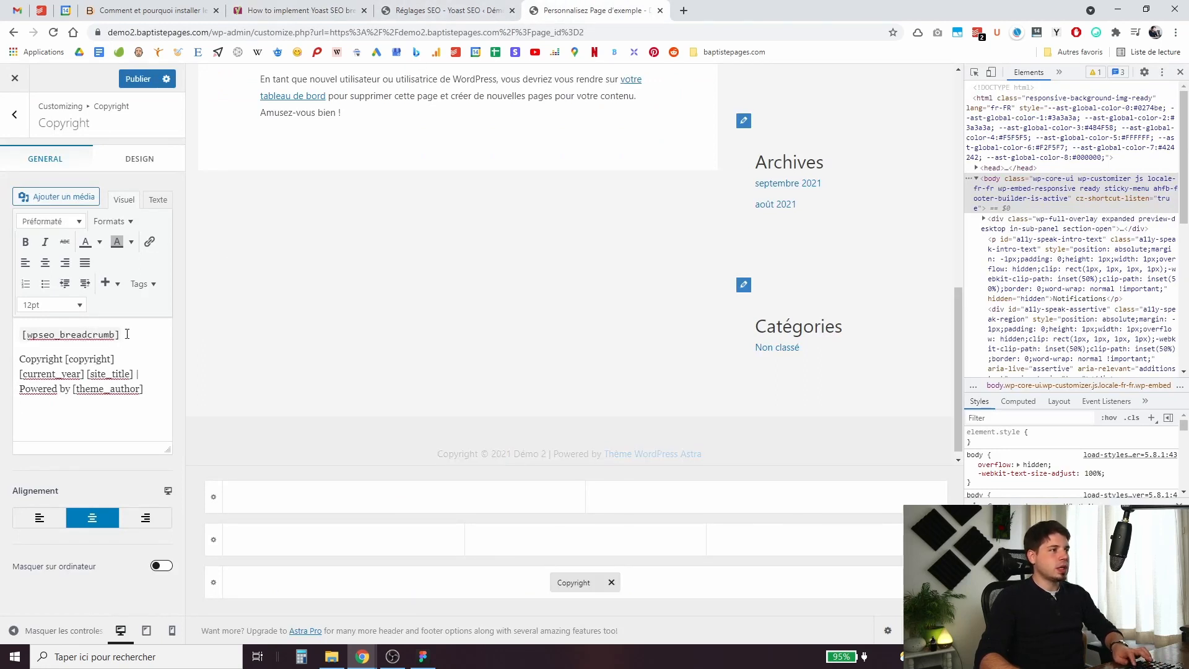
text([wpseo_breadcrumb])
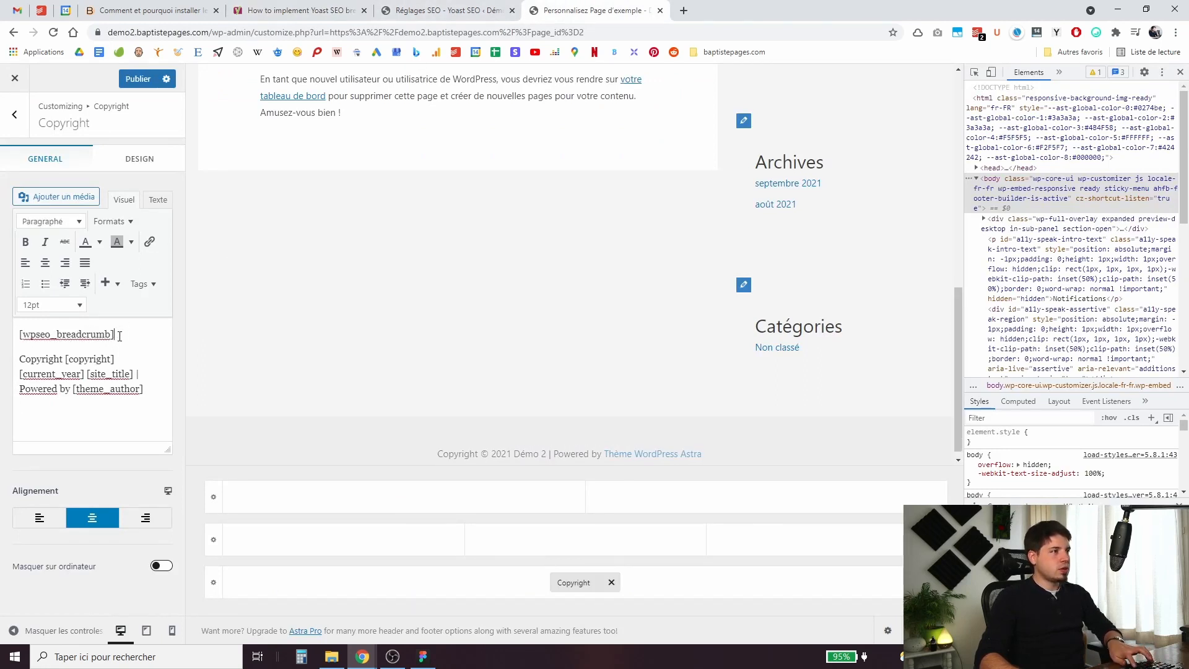
right_click(86, 338)
click(130, 337)
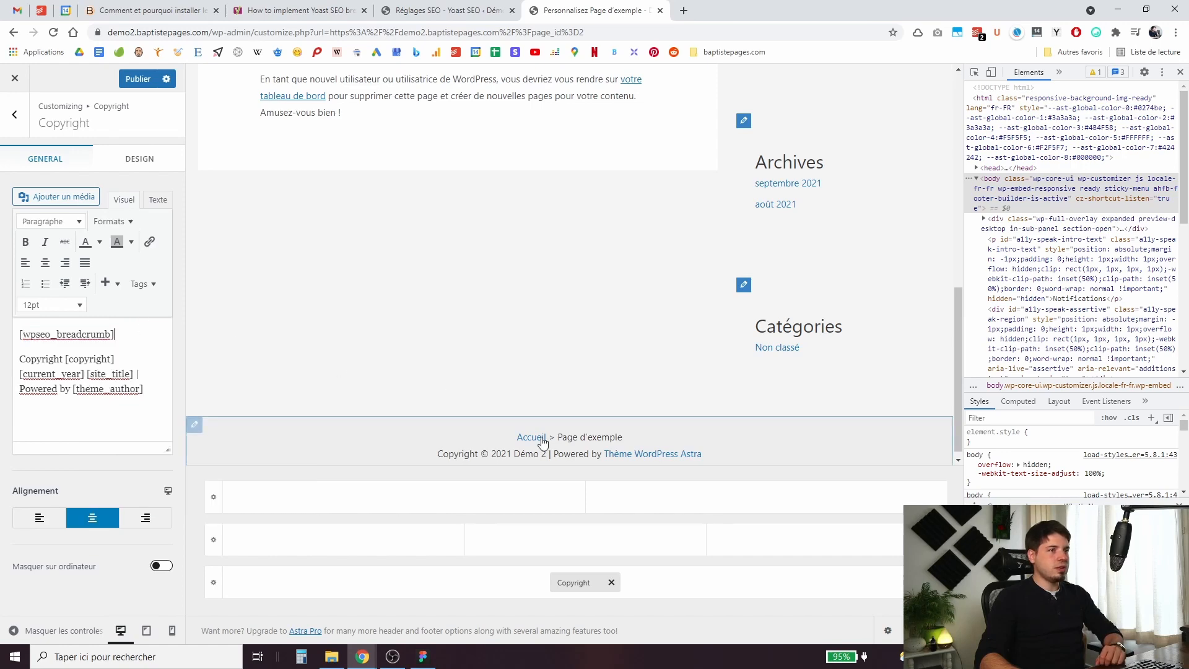
key(ctrl+s)
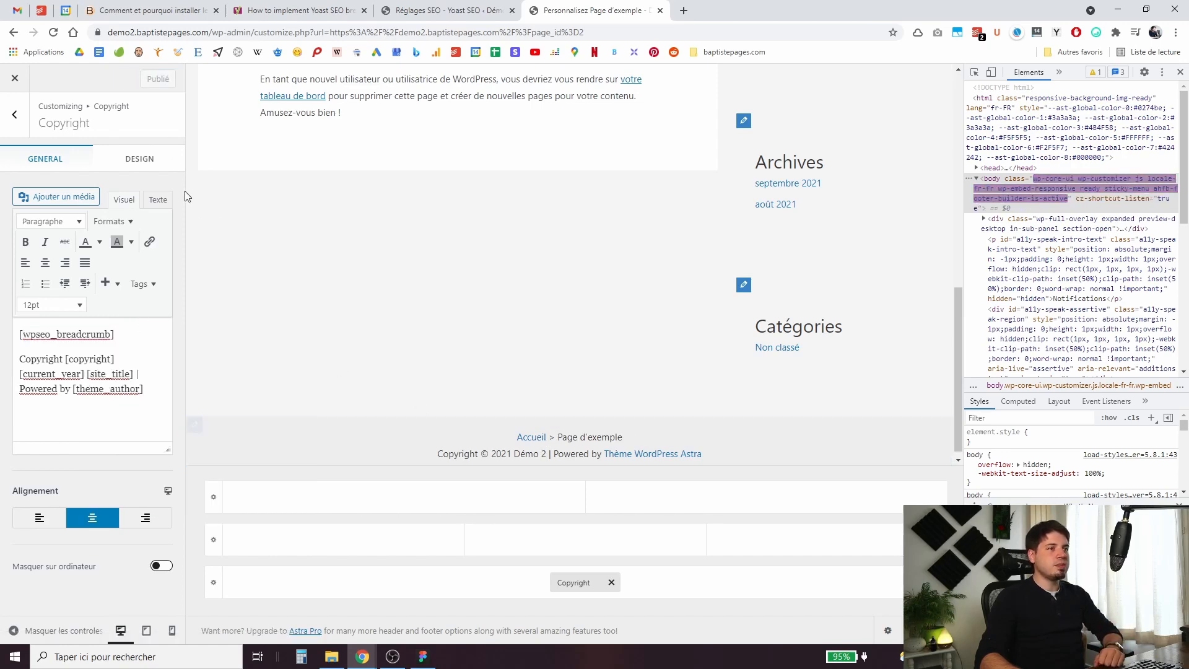
click(14, 78)
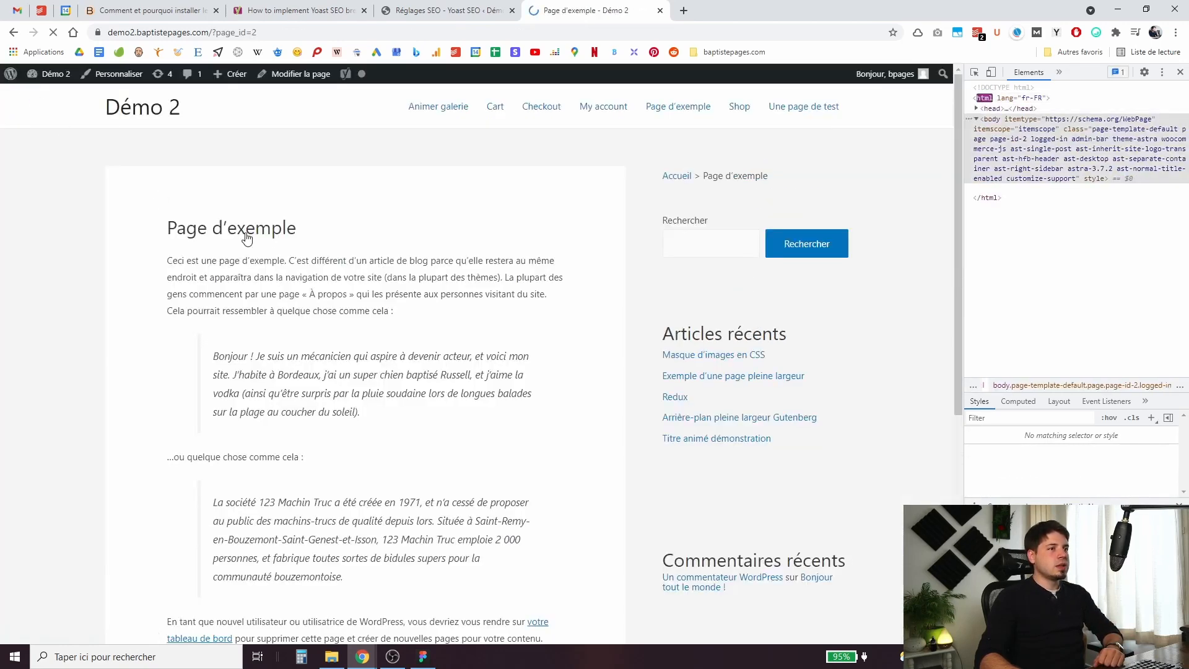
- Examine the breadcrumb trails in the footer and in the sidebar of Page d'exemple
scroll(384, 347, down, 10)
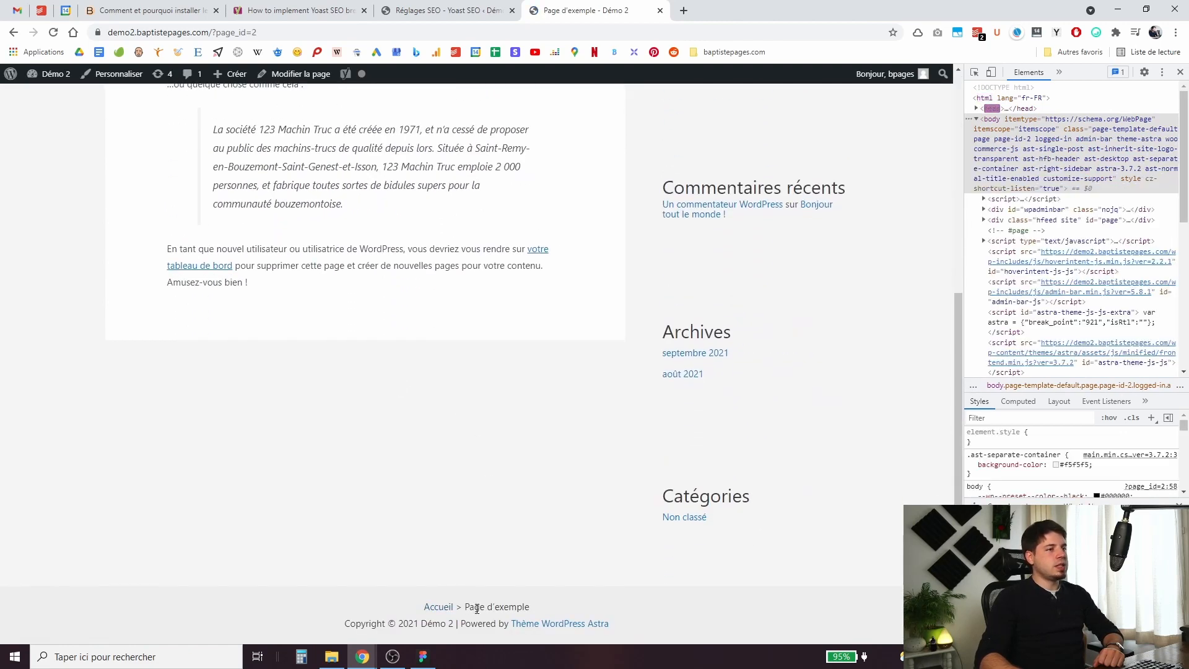
scroll(492, 608, up, 6)
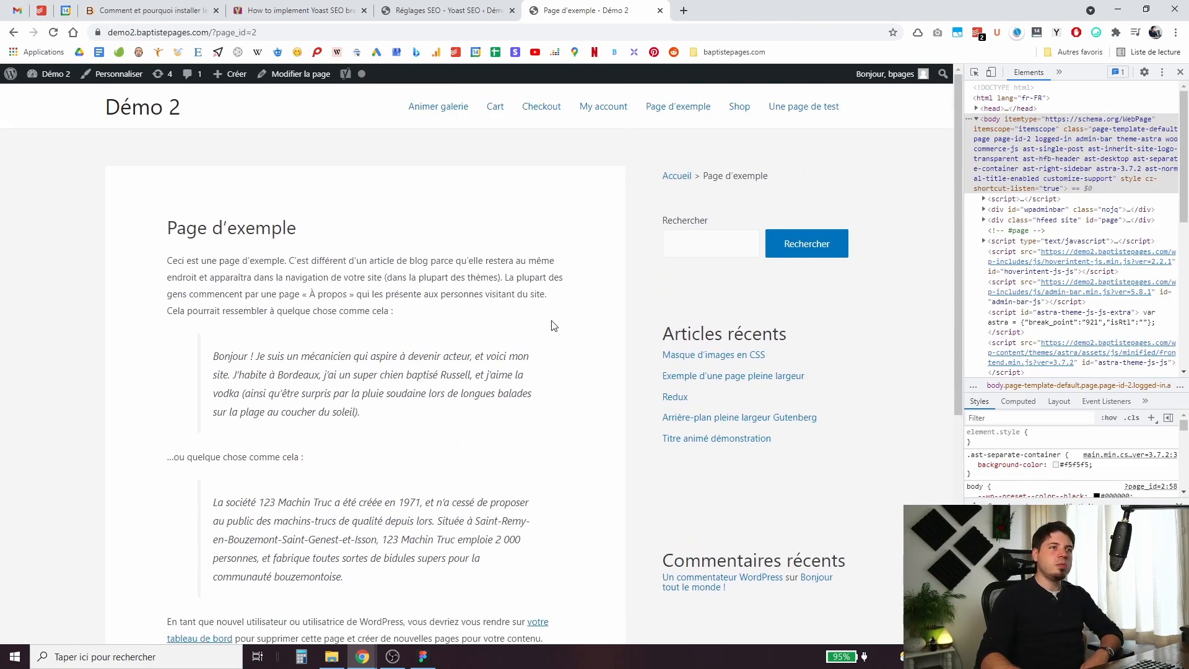
scroll(648, 297, down, 6)
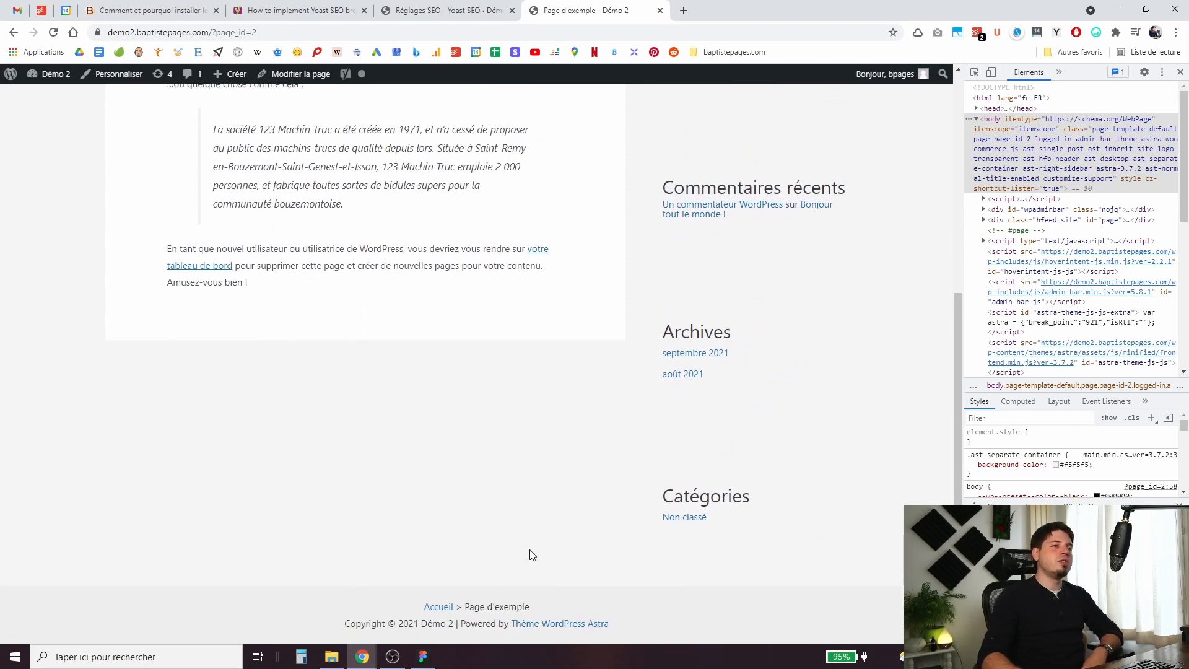
scroll(602, 450, up, 6)
scroll(552, 332, down, 6)
scroll(561, 307, up, 6)
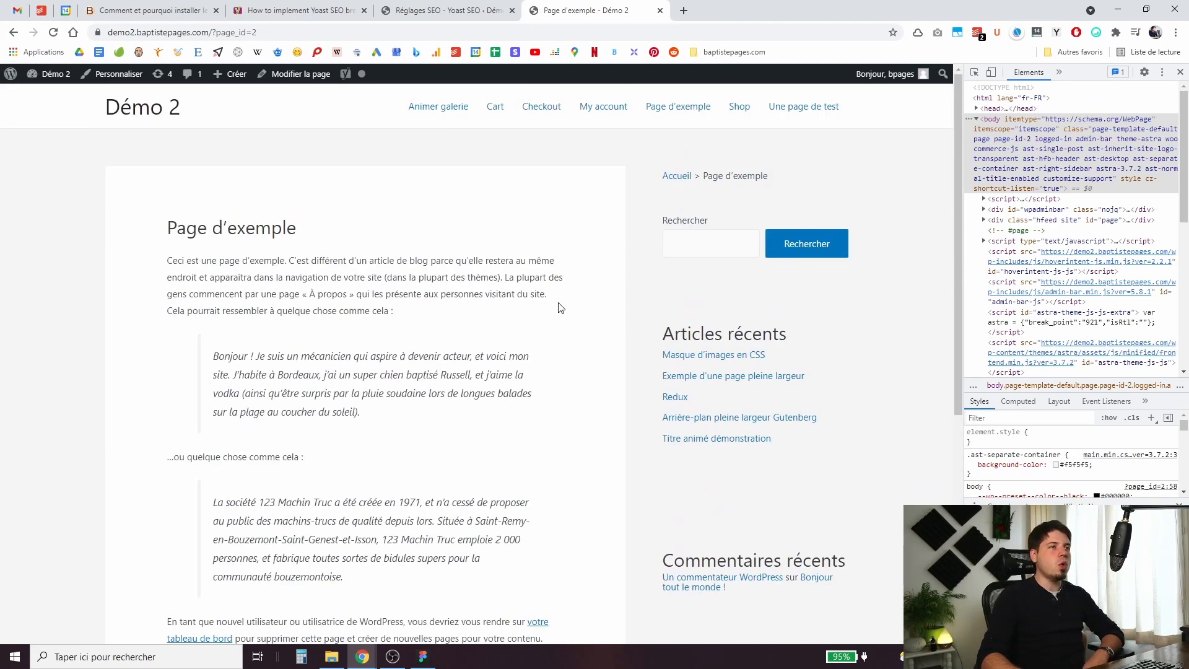